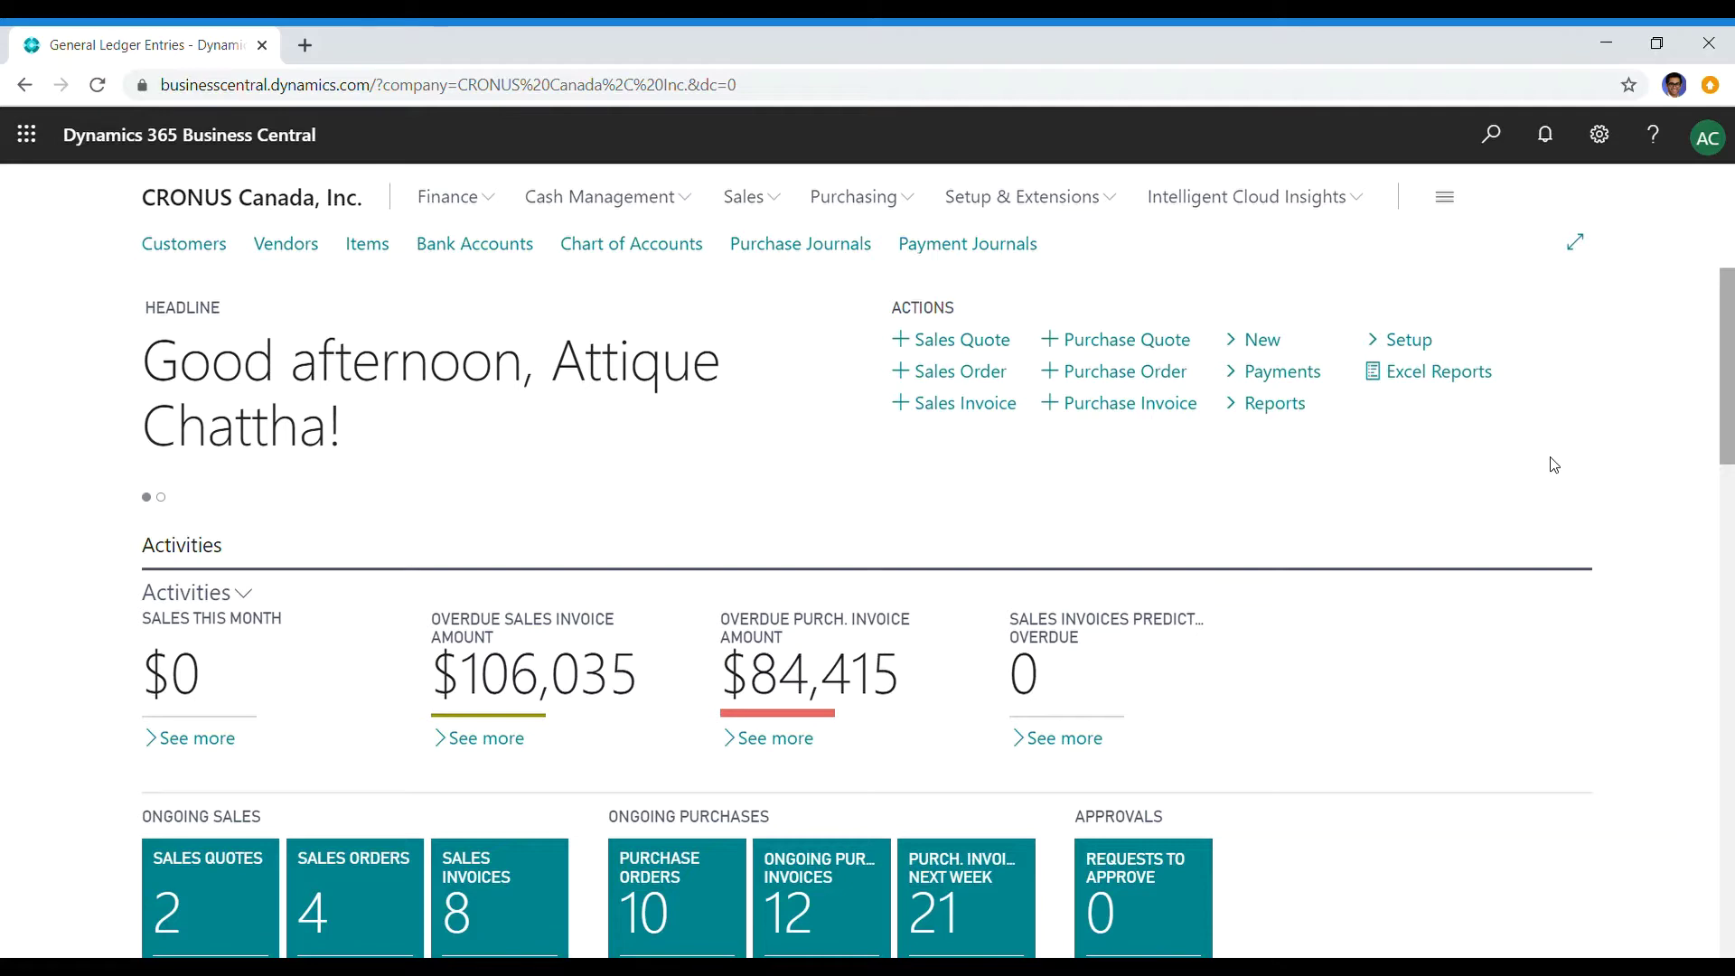
Step: Search 'gen jour tem' to open General Journal Templates, then enlarge the page to reveal Source Code
click(1490, 135)
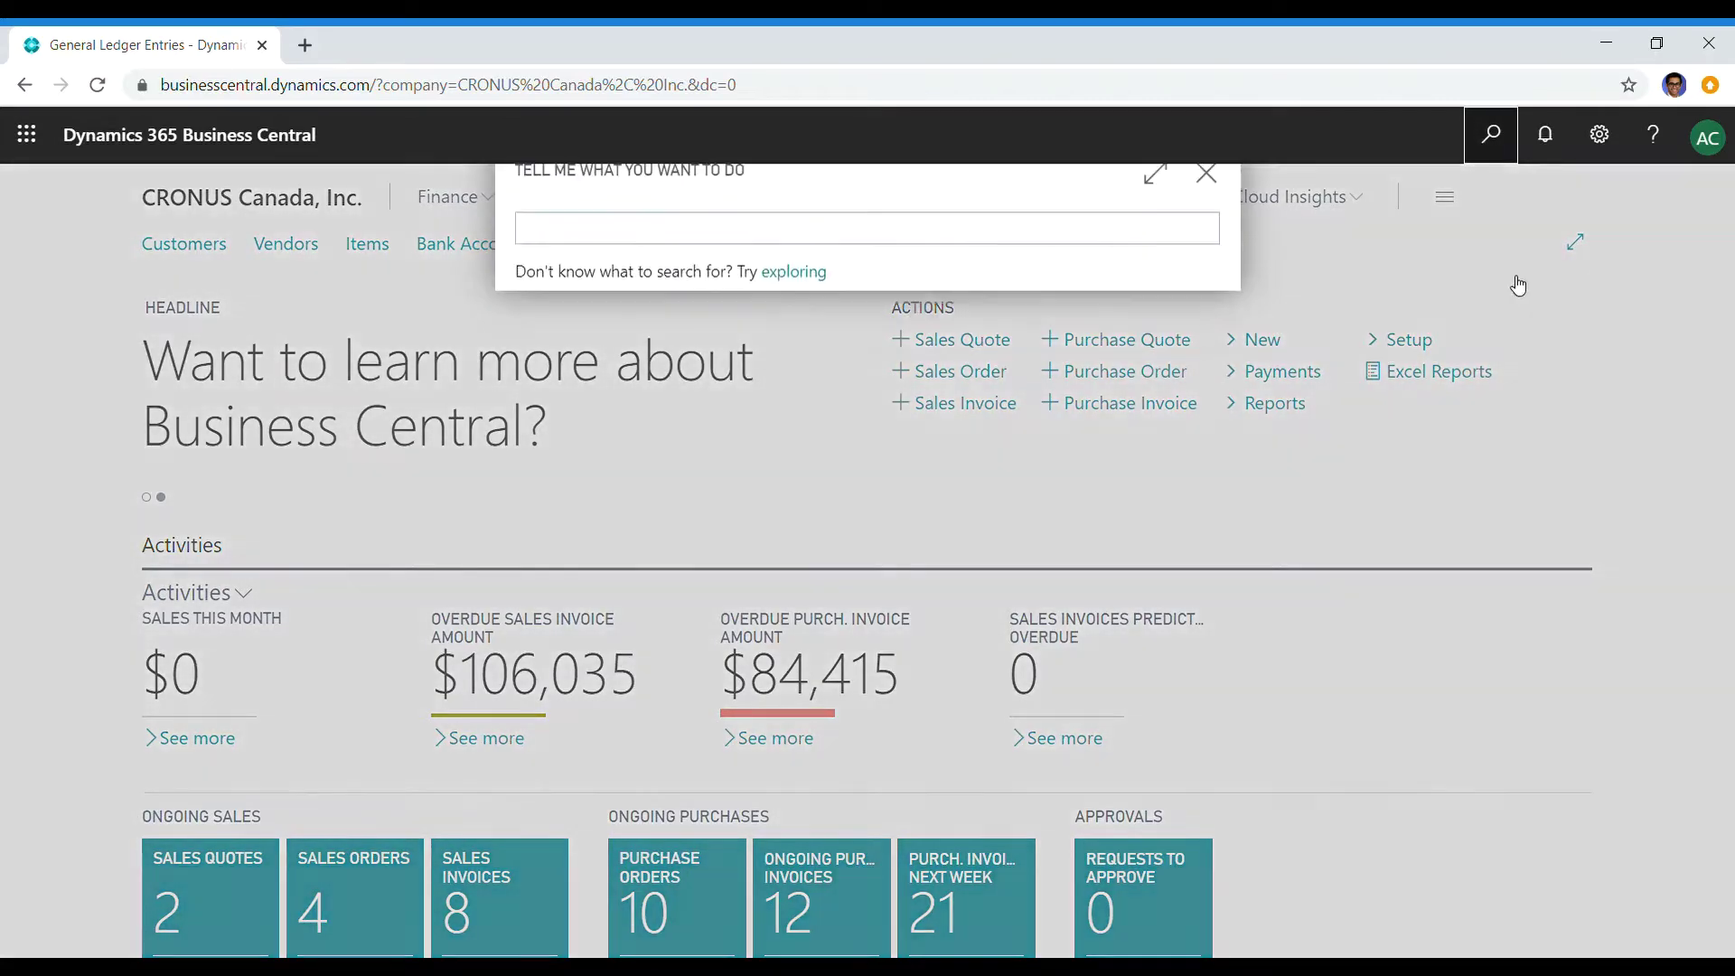
text(gen jou)
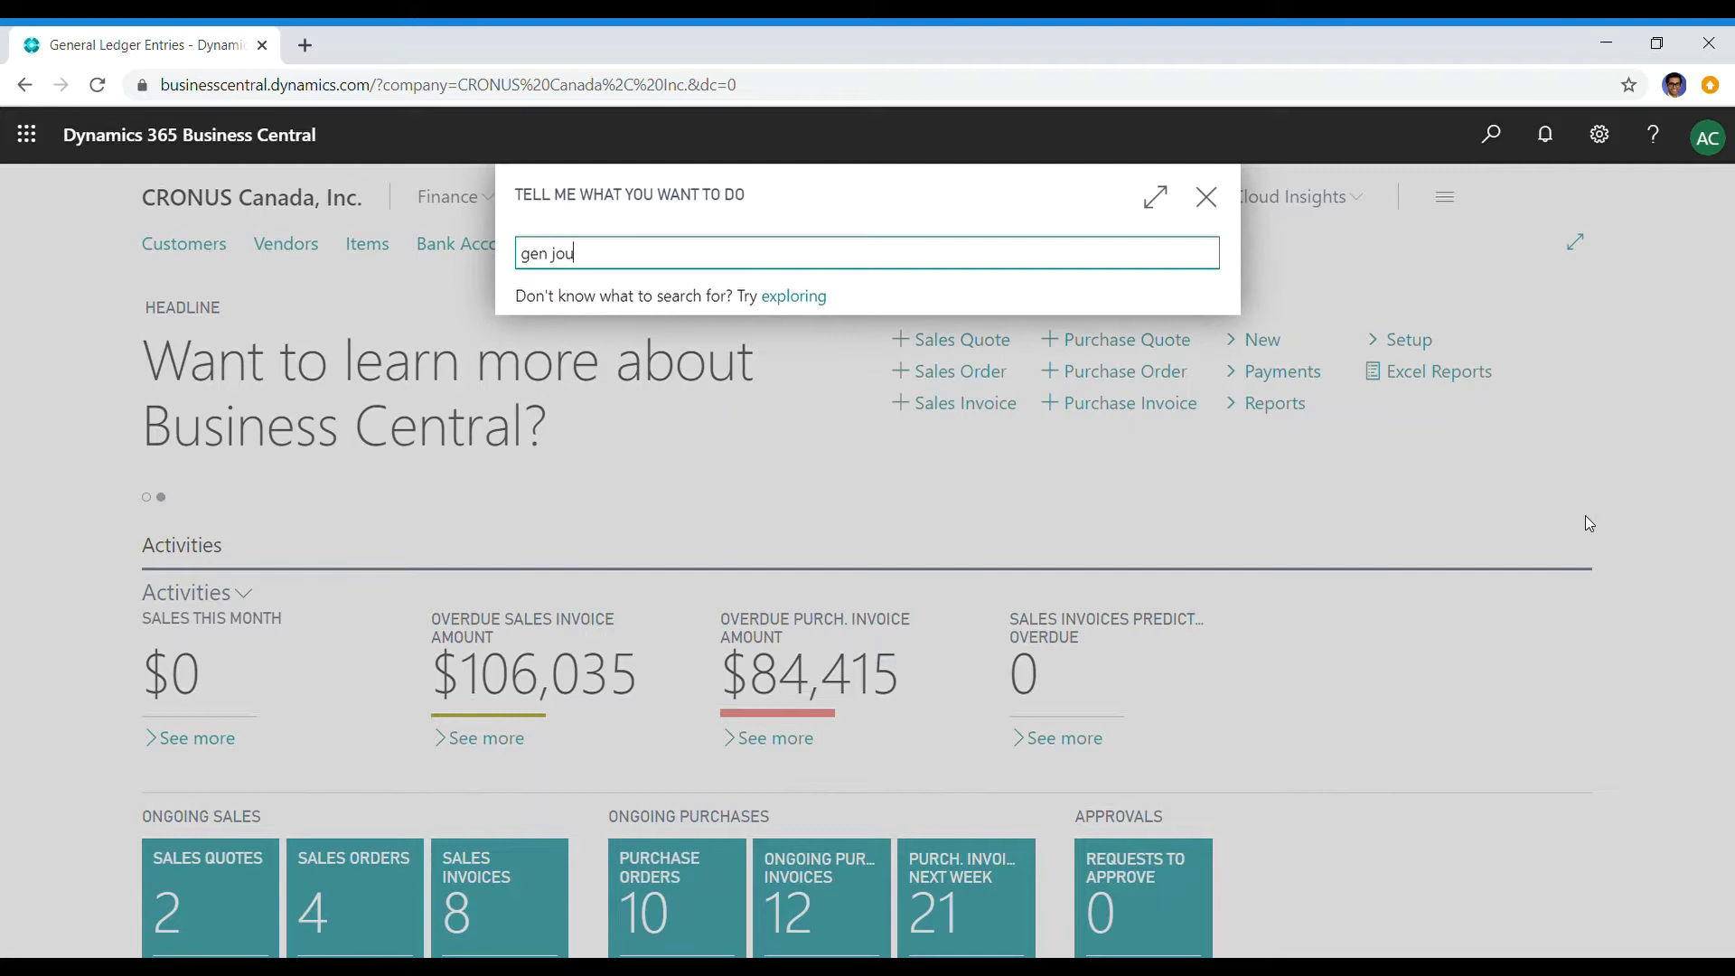
text(r tem)
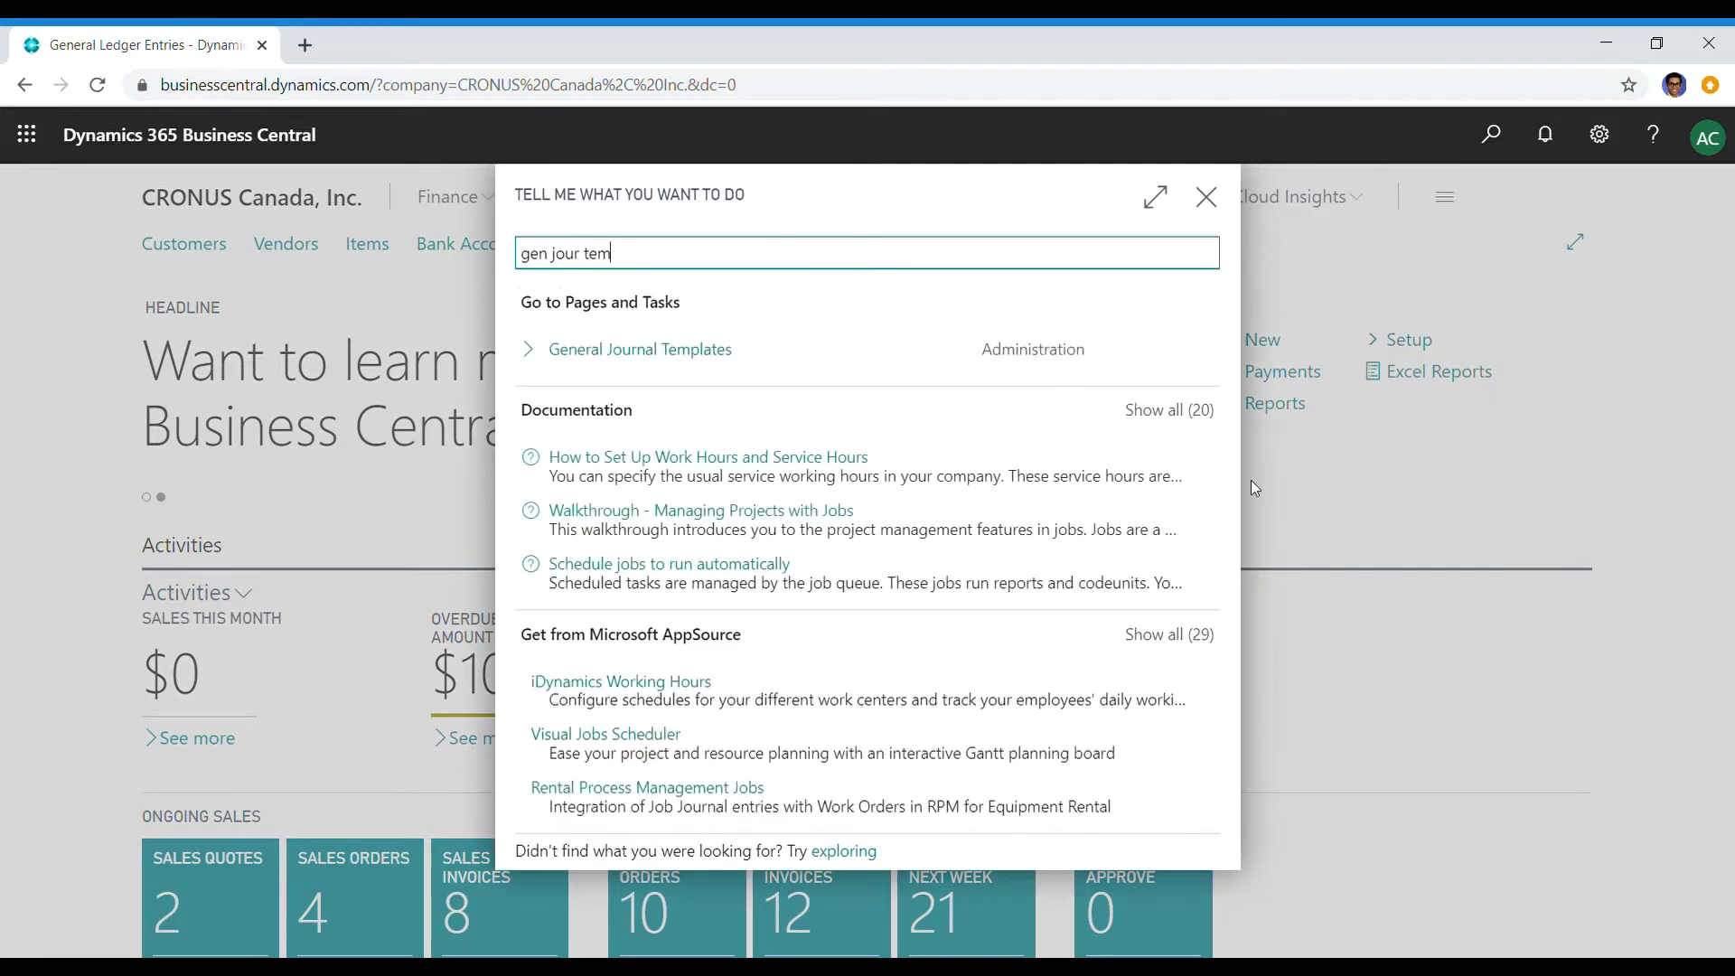
click(662, 351)
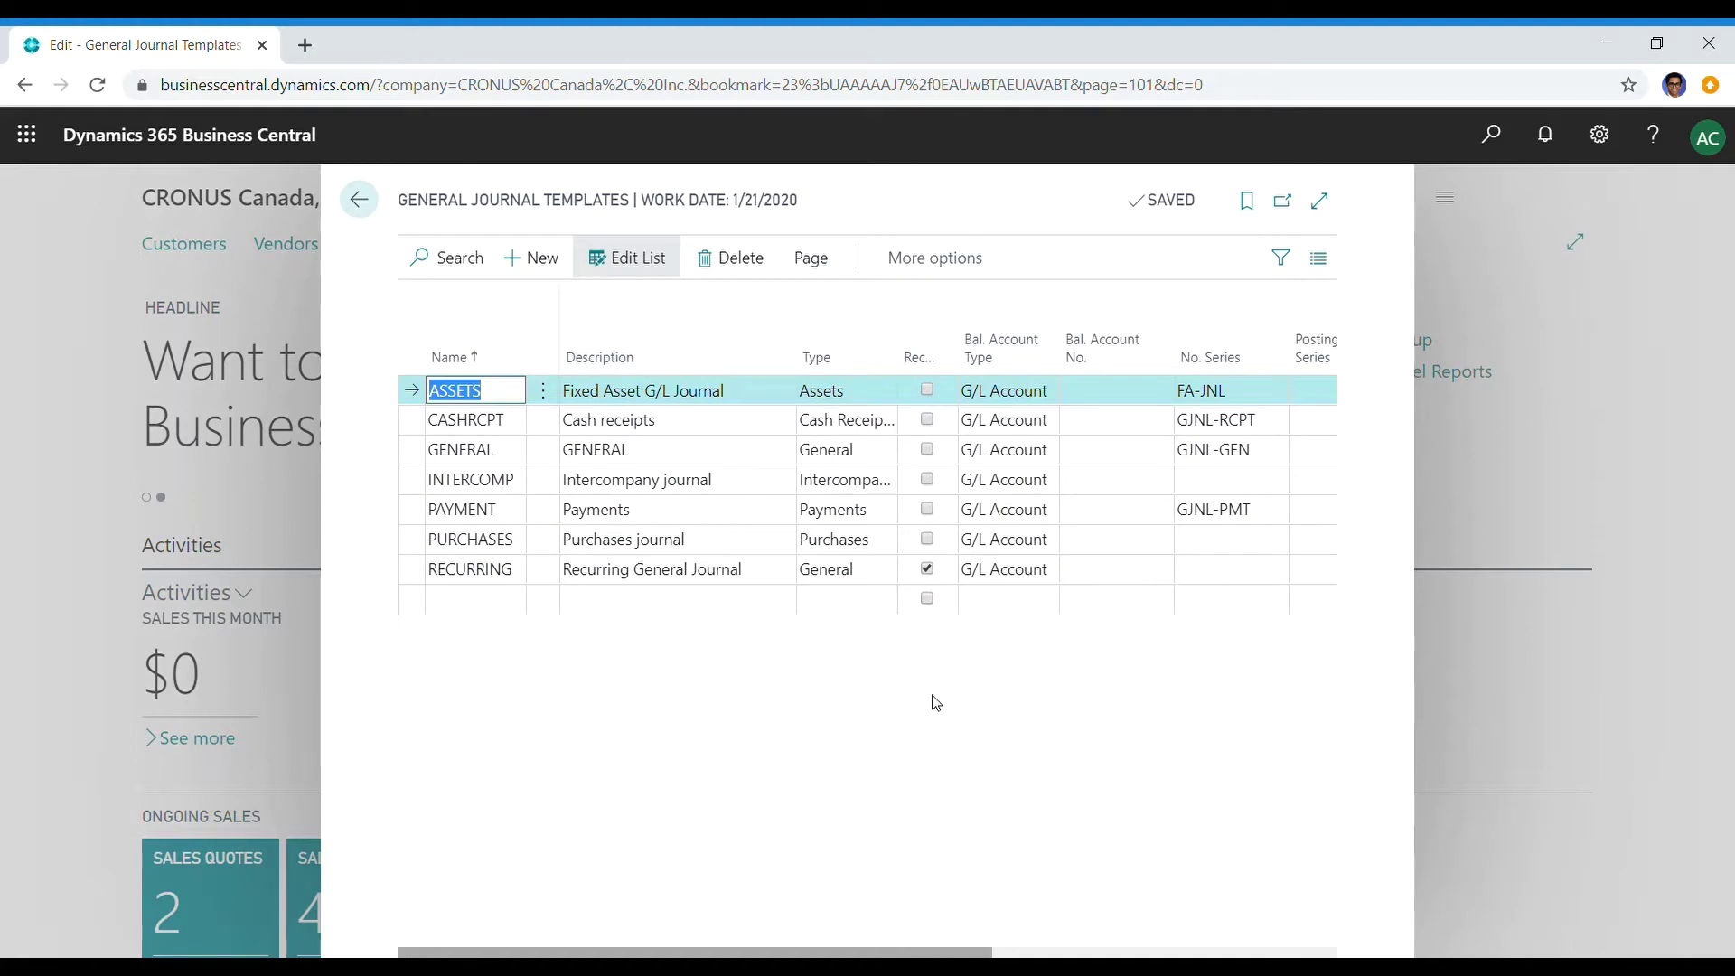
click(936, 703)
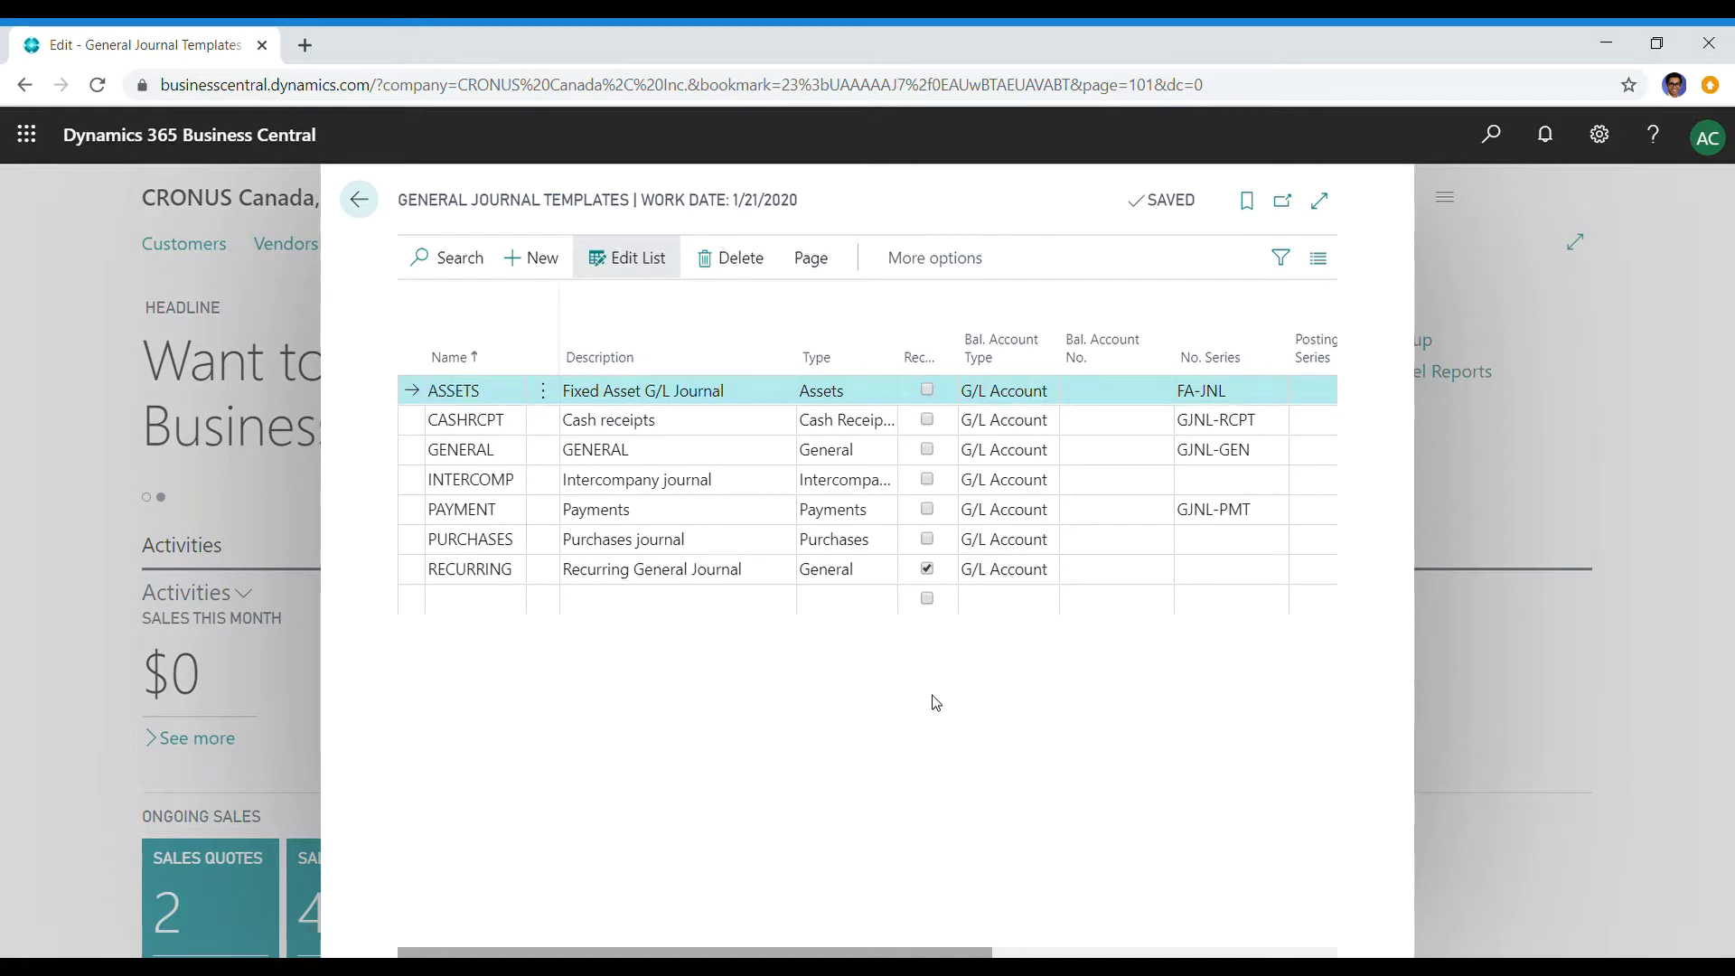
click(1329, 204)
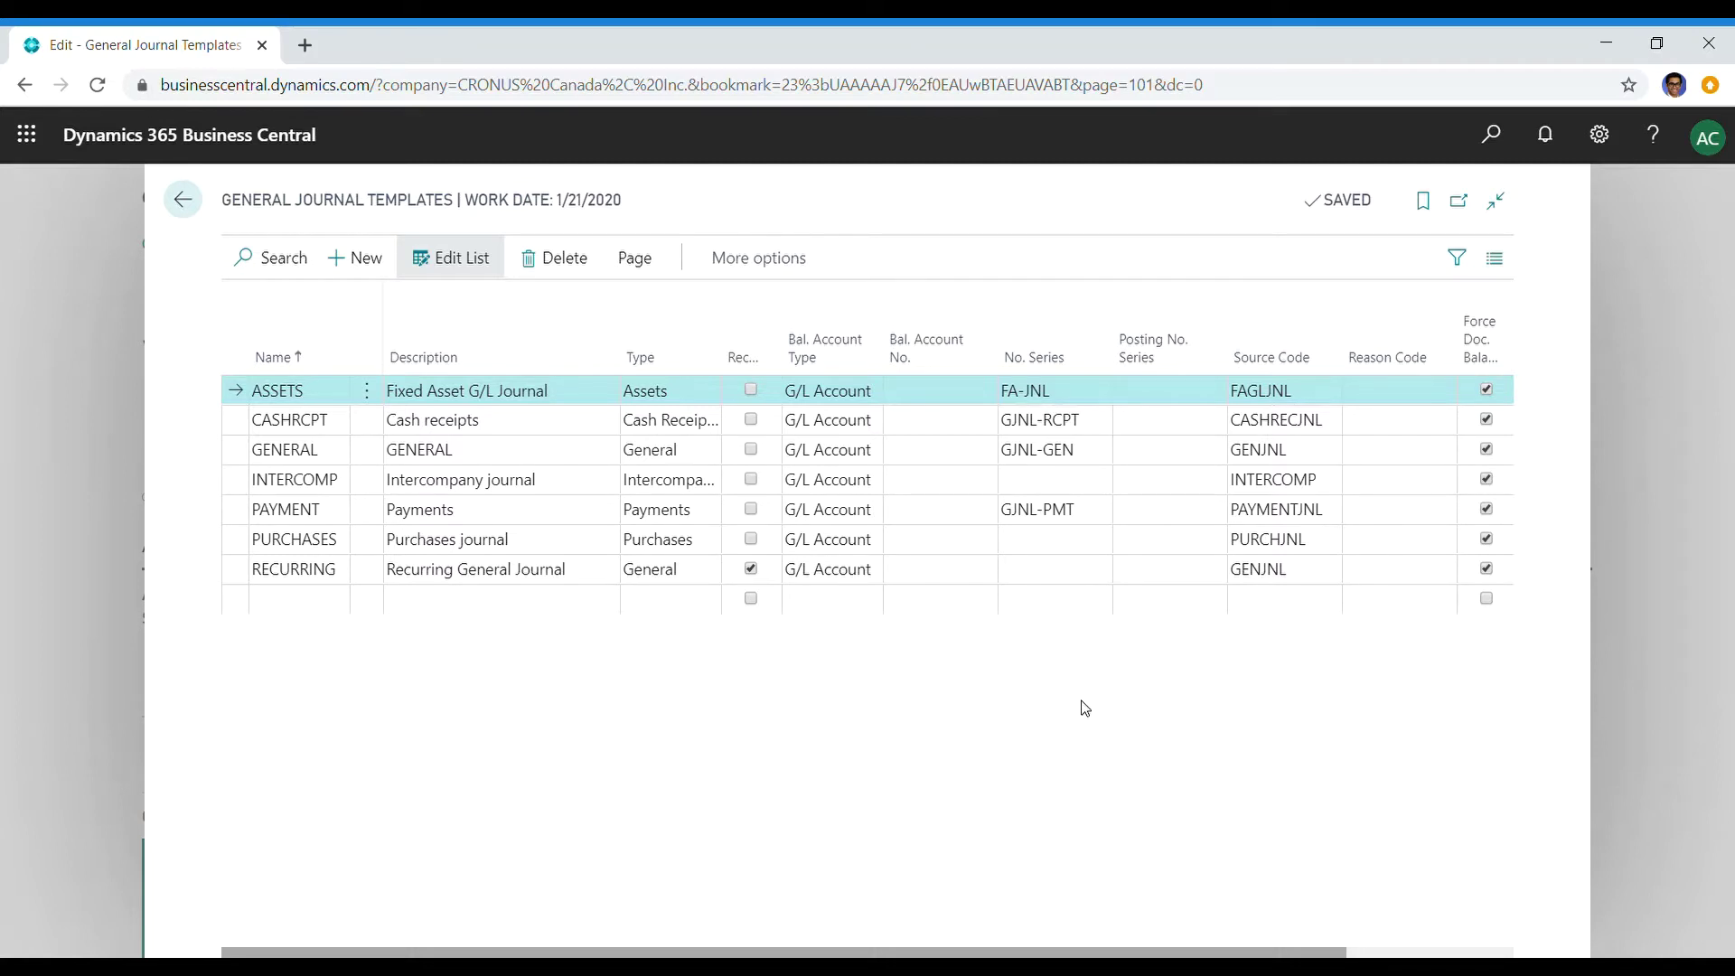
click(1323, 390)
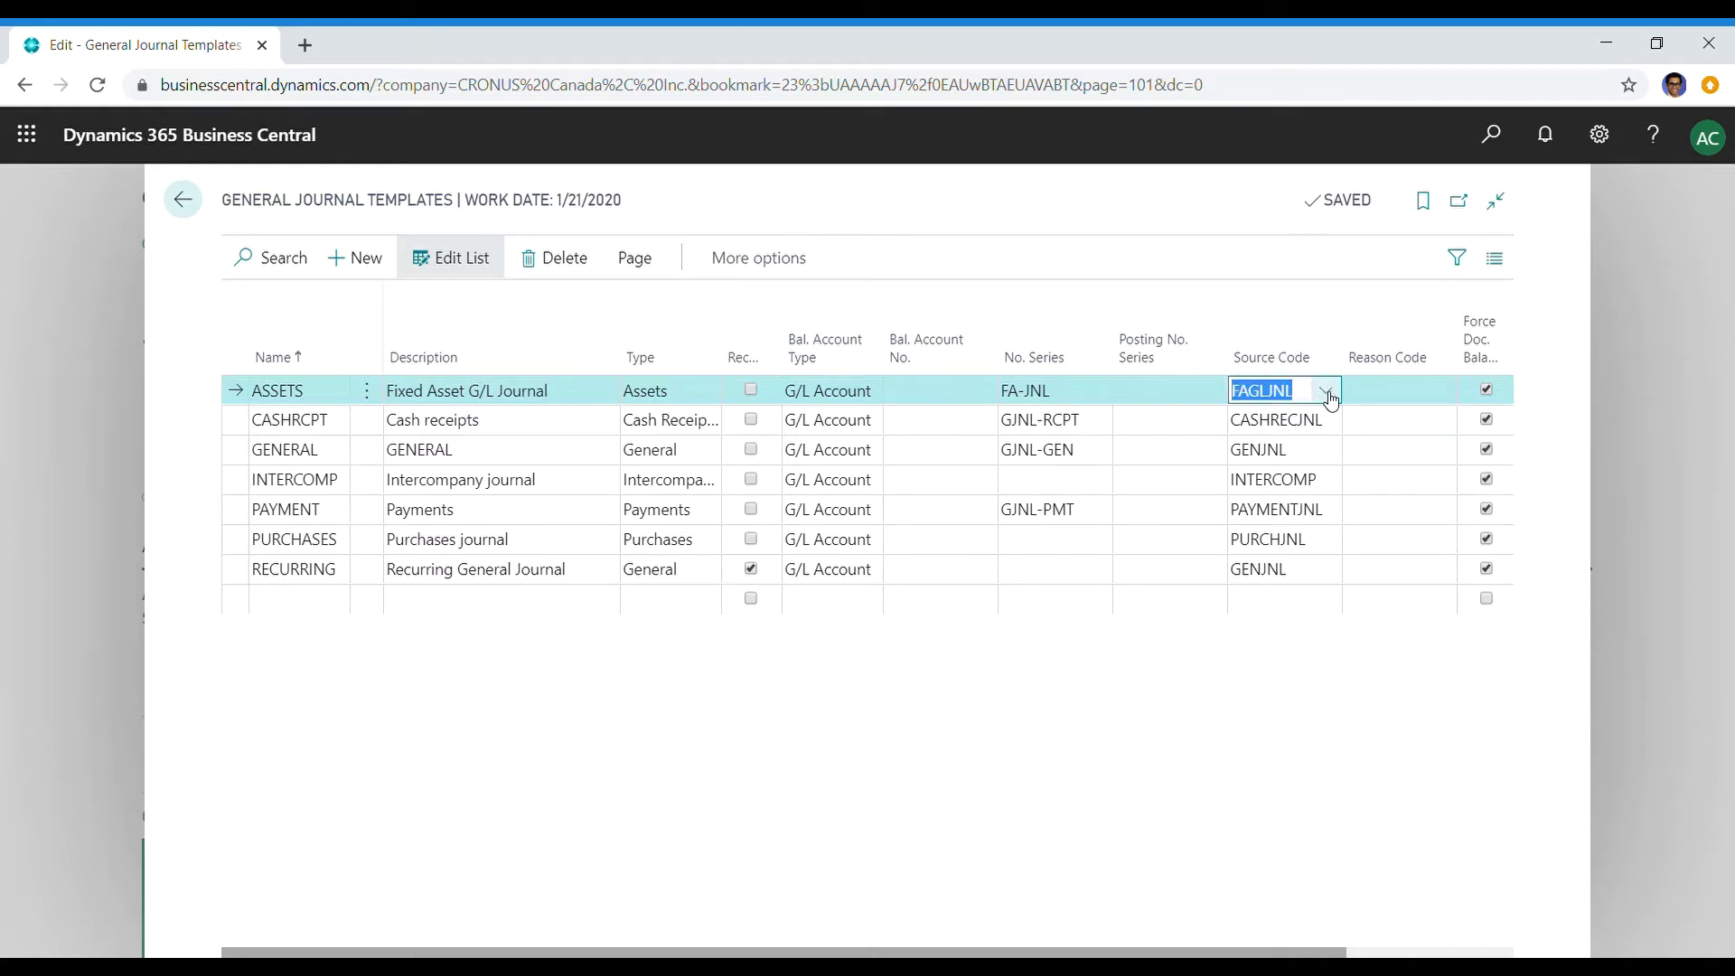
click(1325, 391)
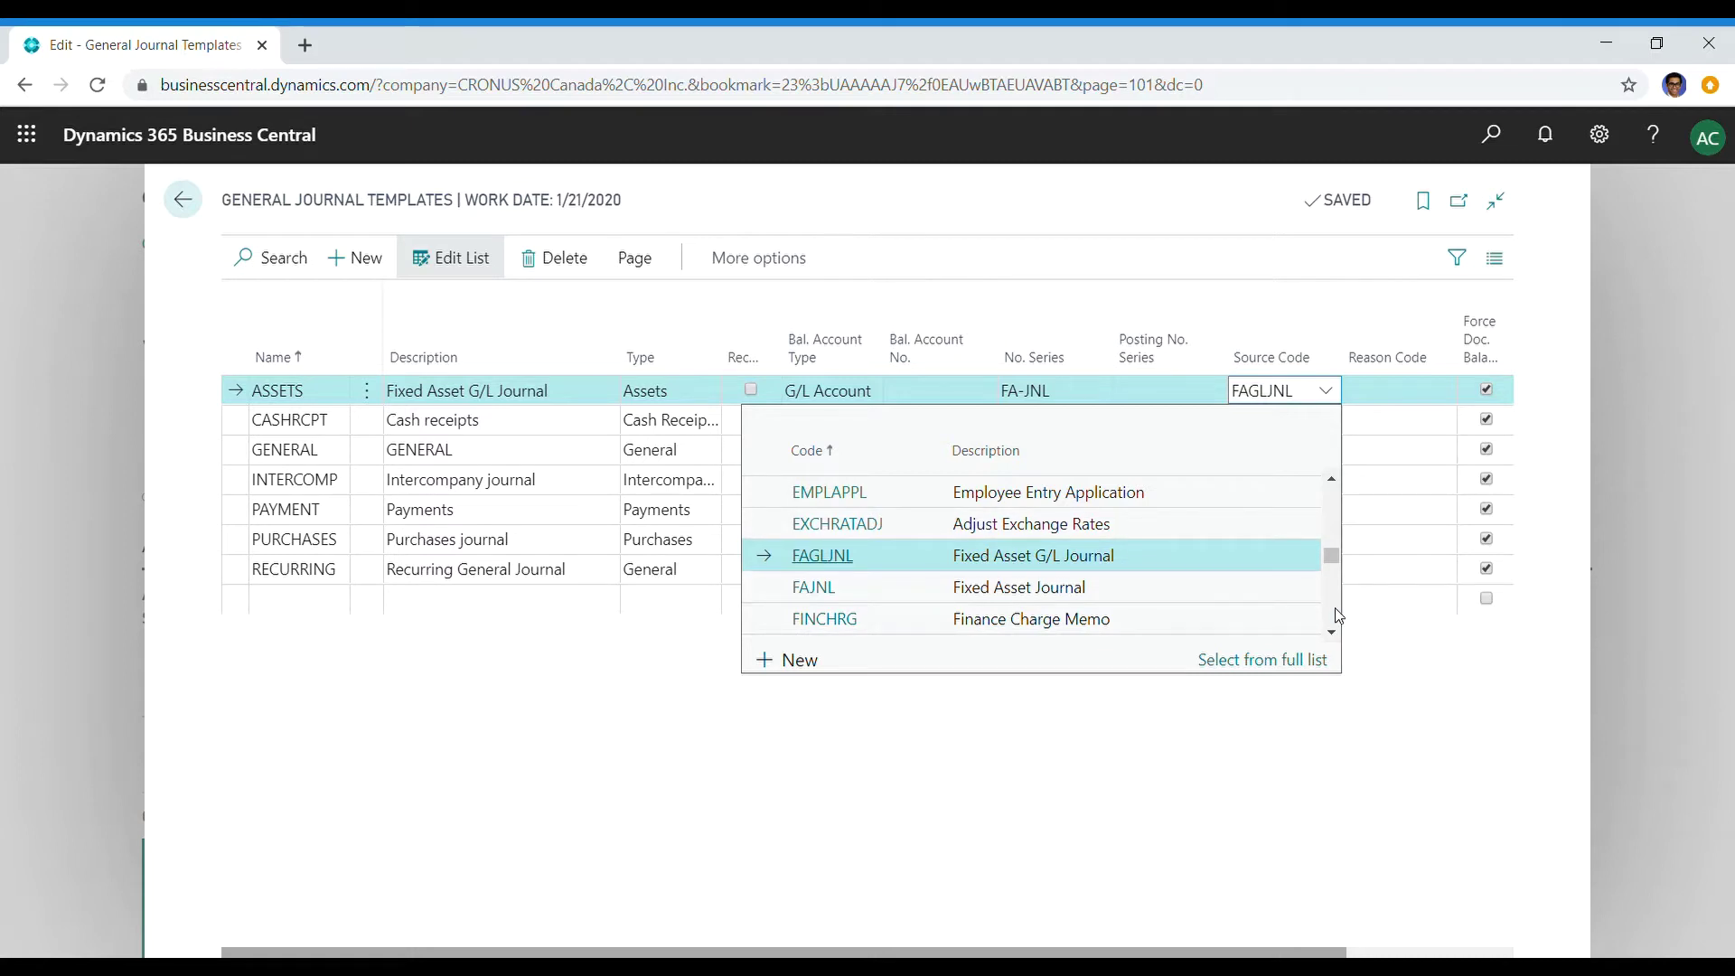
click(1079, 696)
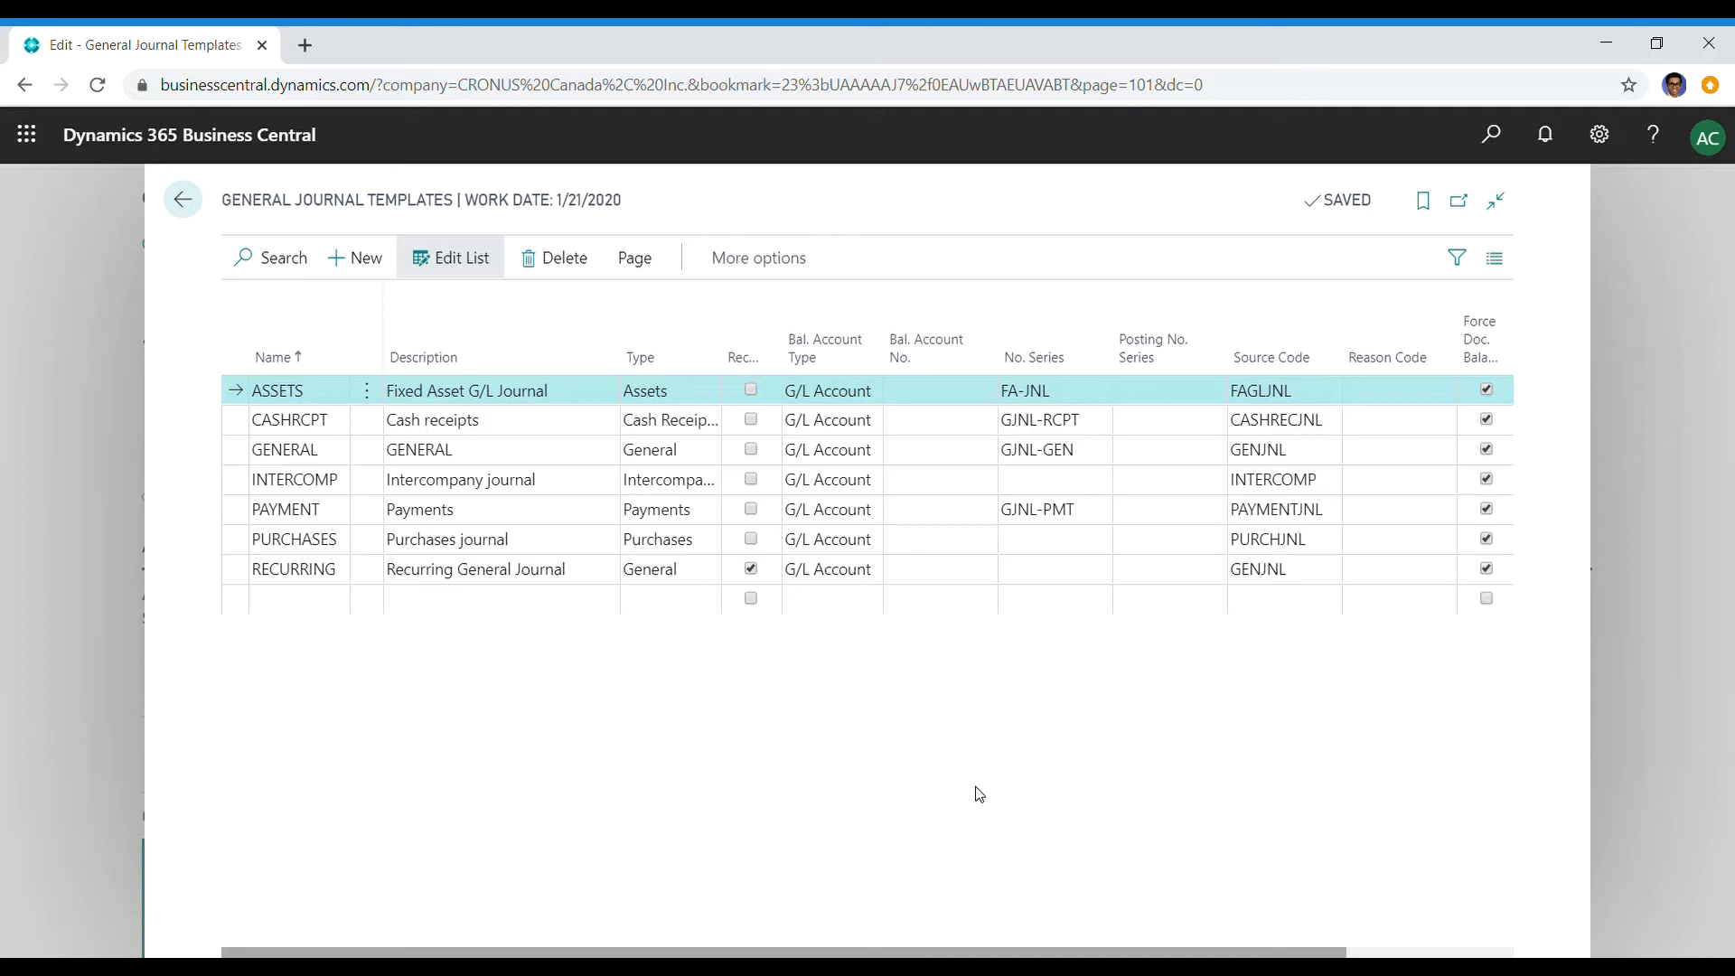
key(Escape)
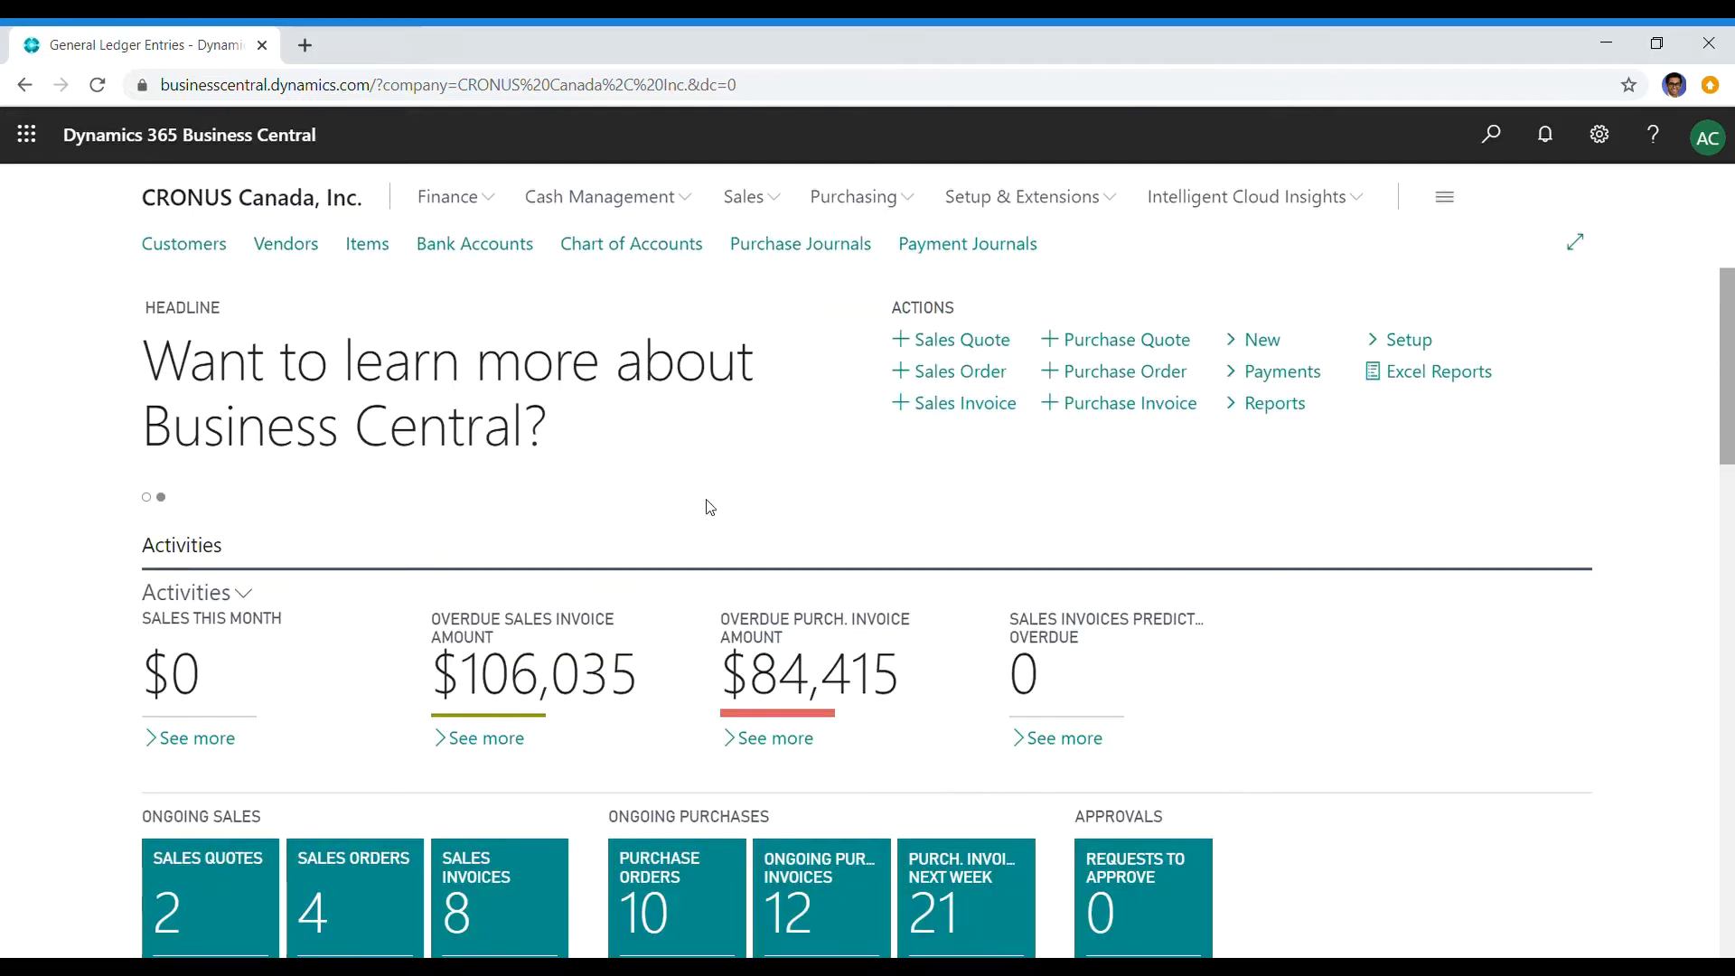
Step: Open Vendors and hide its FactBox, then view Ledger Entries for account 10000 ASSETS from the Chart of Accounts
click(285, 246)
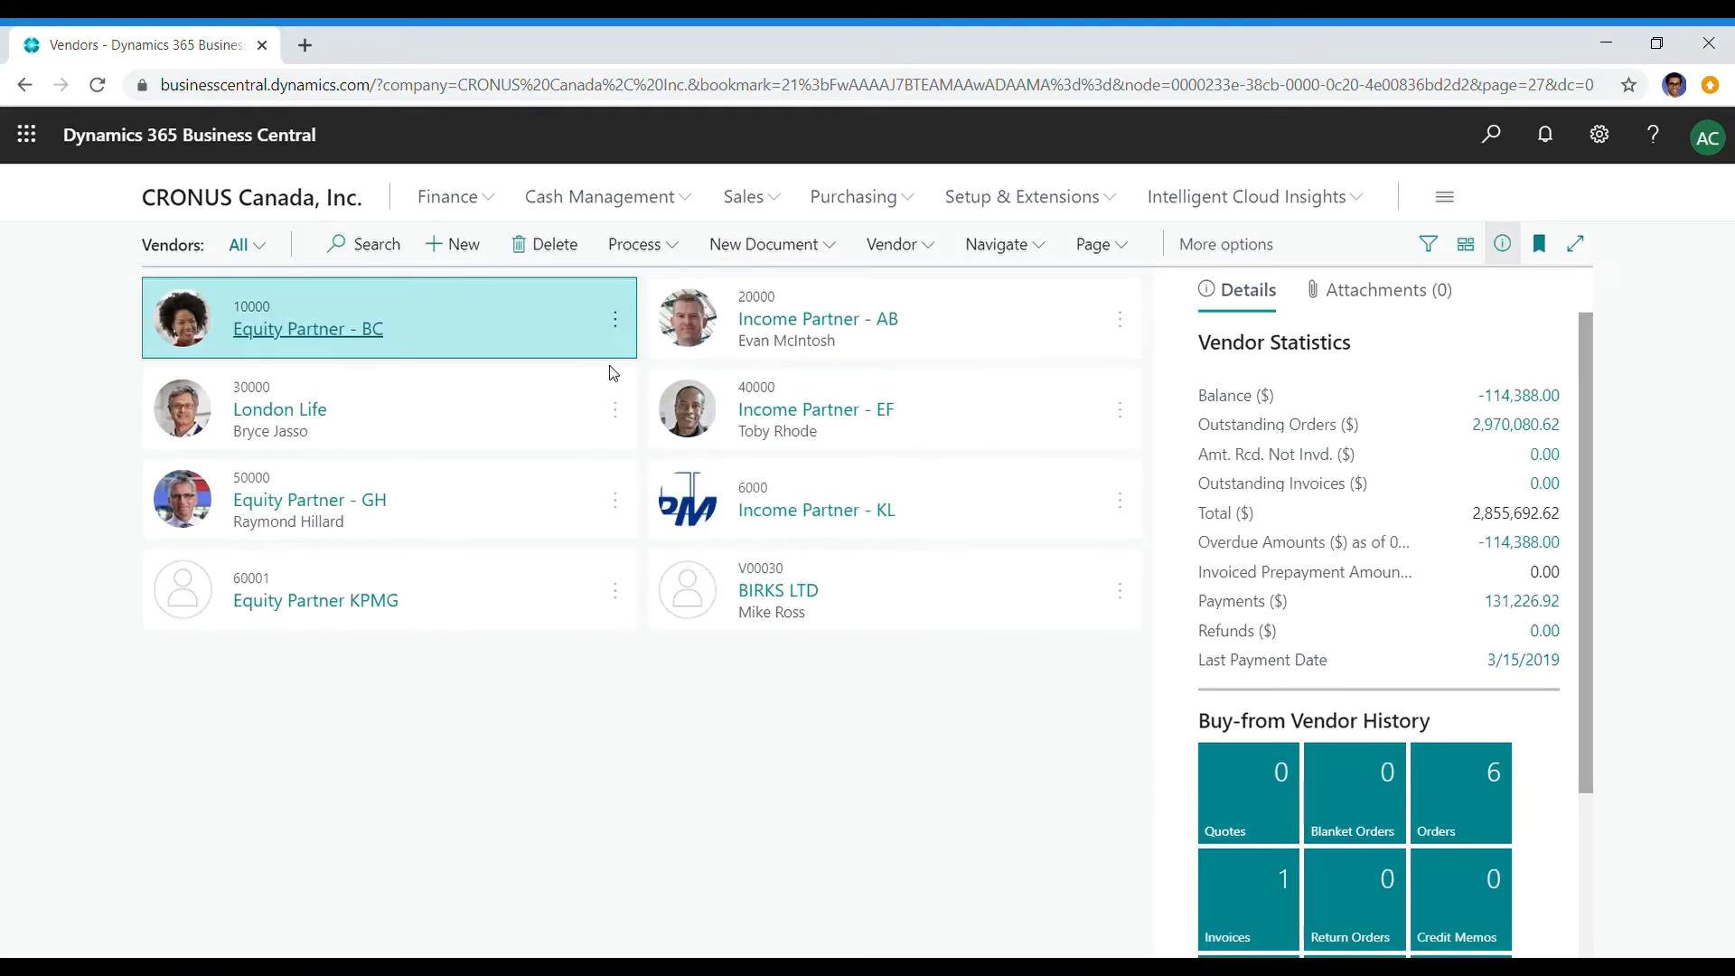
click(1501, 244)
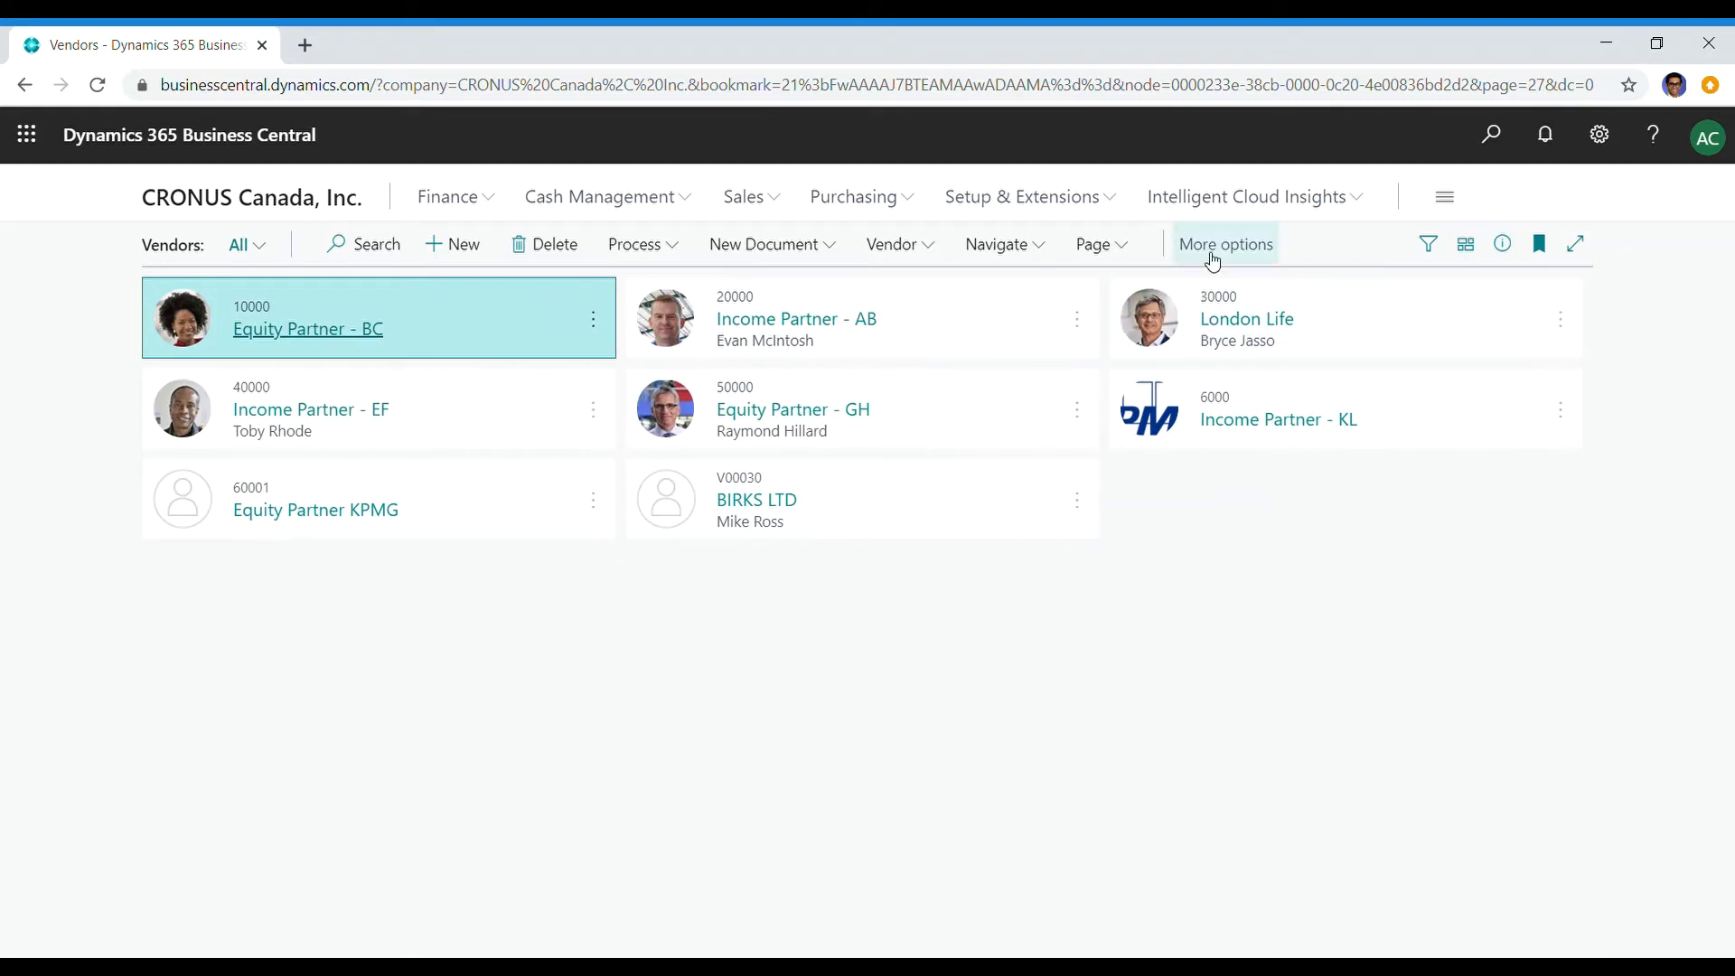
click(456, 203)
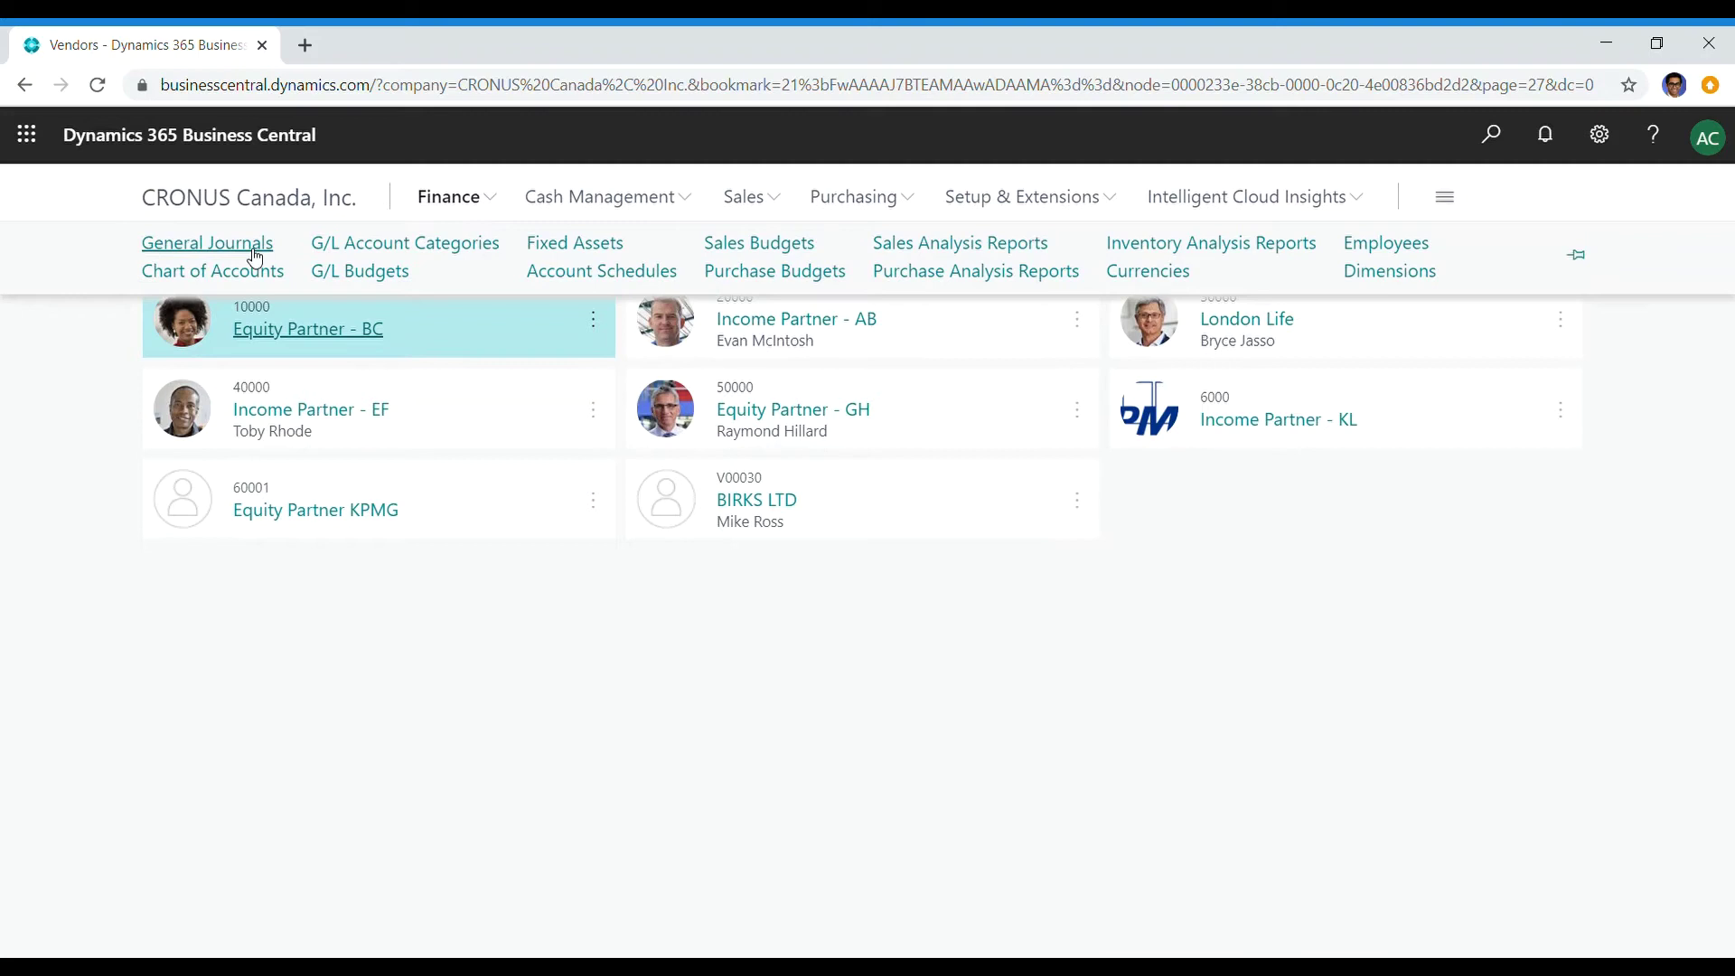
click(228, 288)
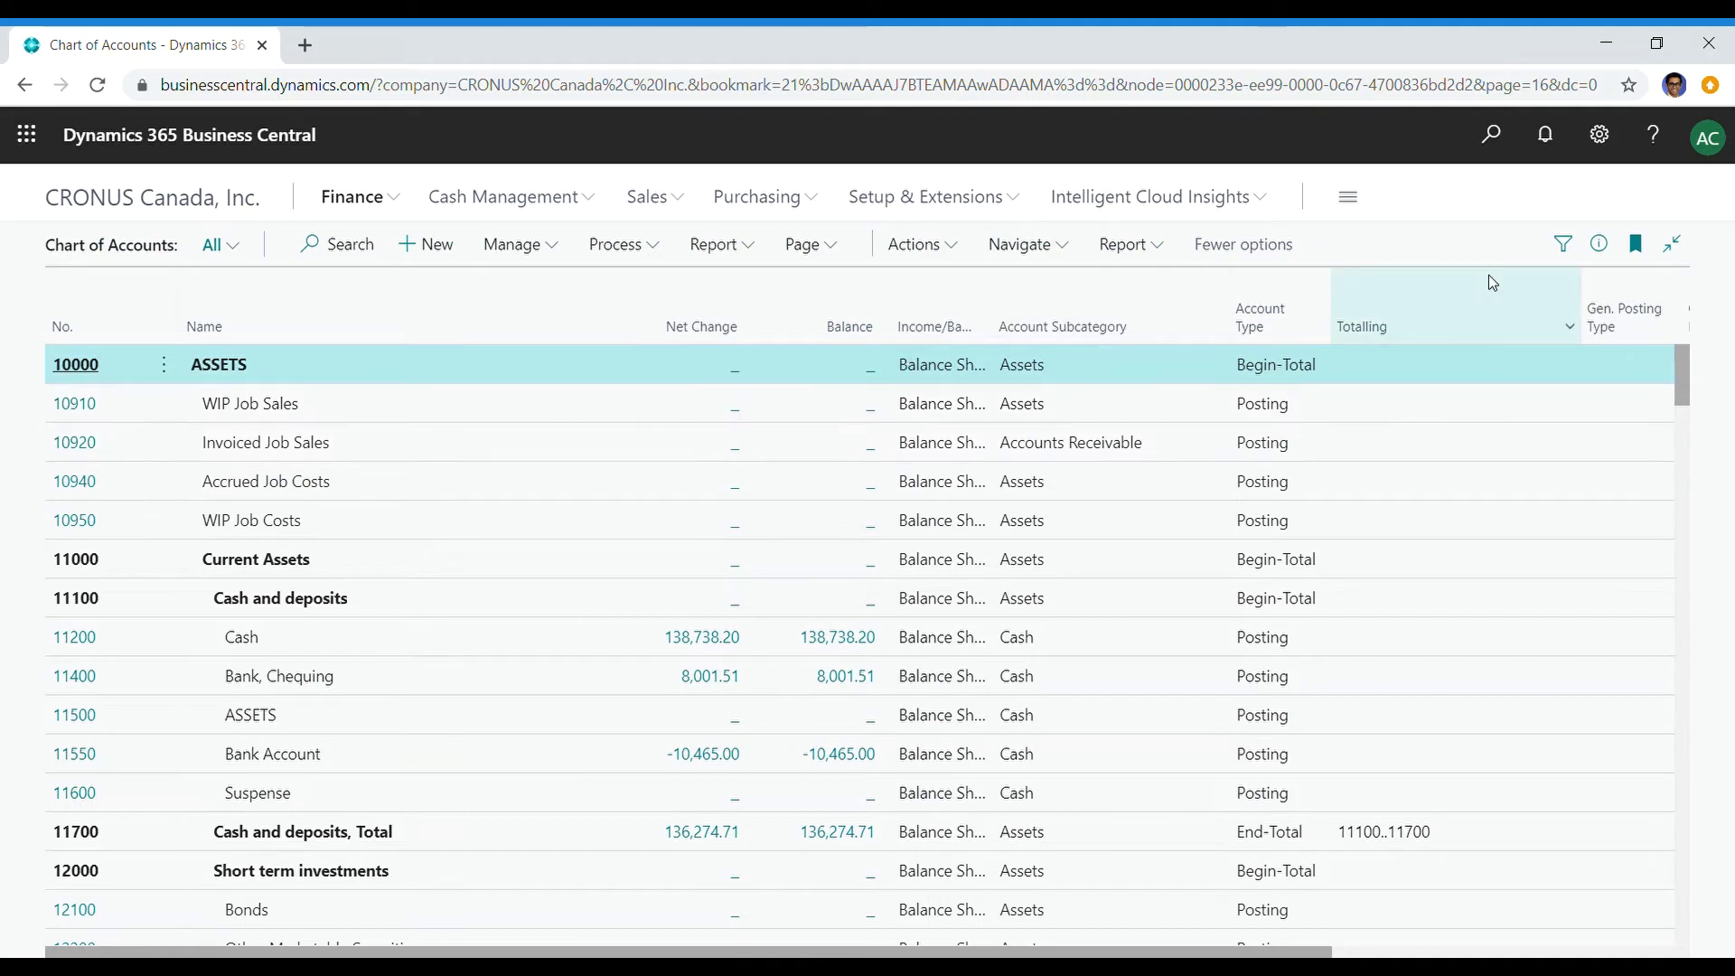
click(1048, 251)
mouse_move(930, 287)
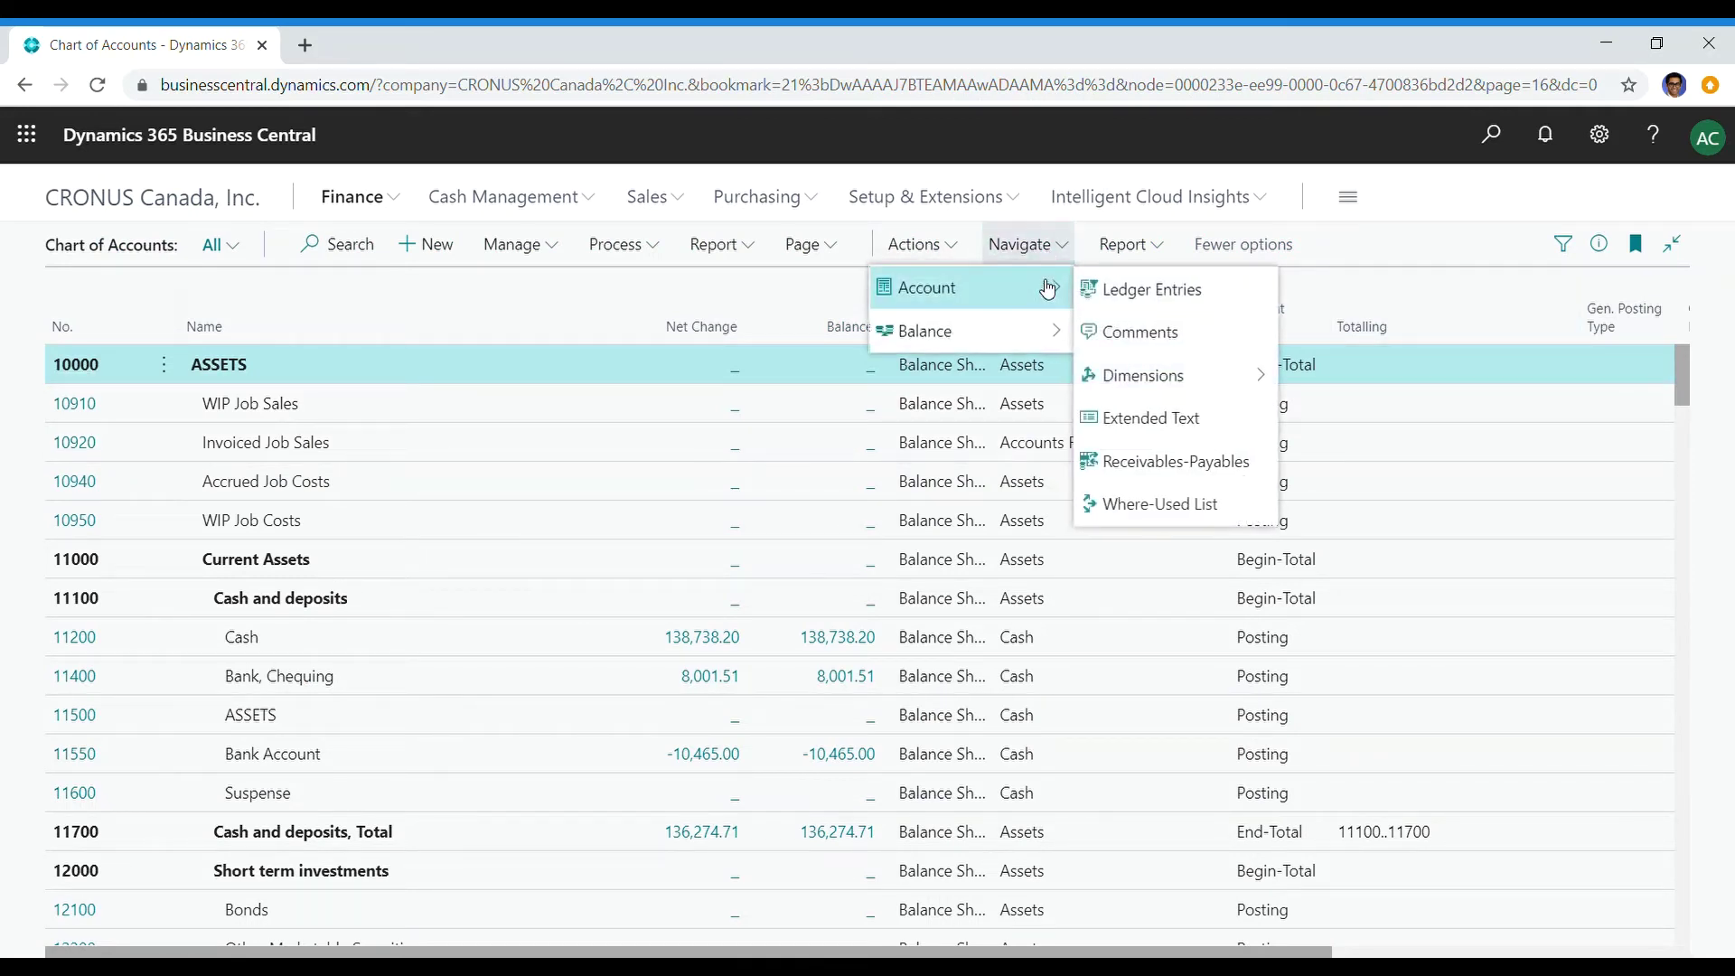
click(1137, 287)
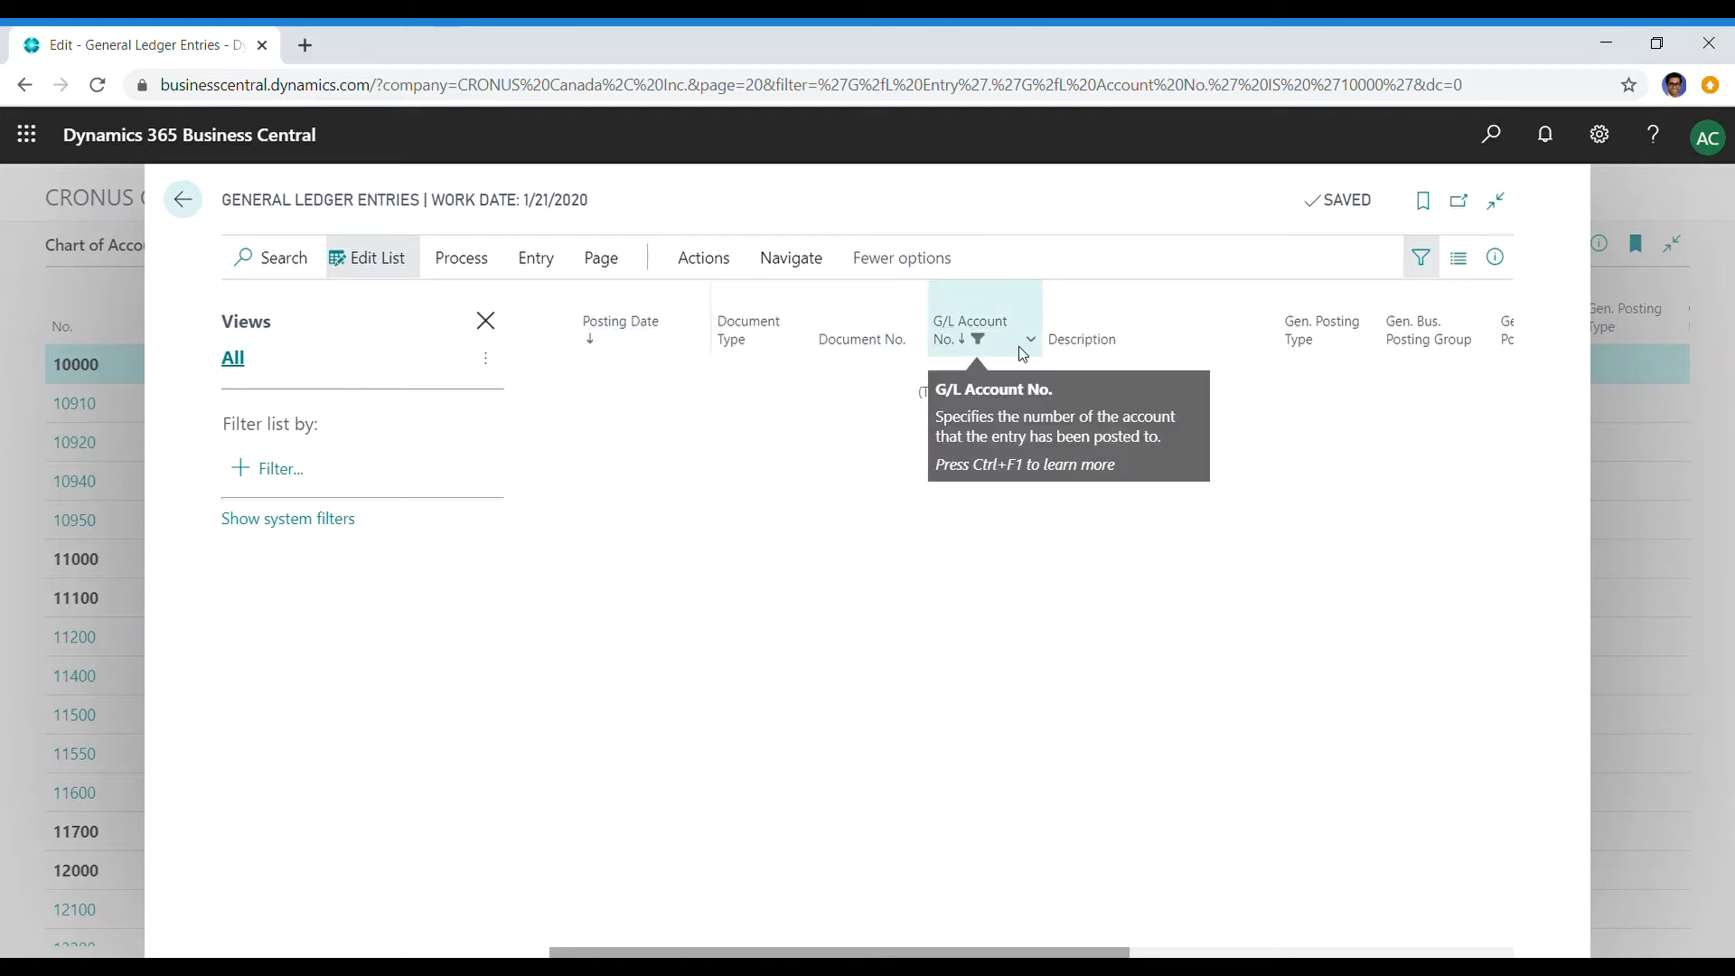
Step: Add a Source Code filter to the ledger entries and set it to PURCHASES
click(274, 471)
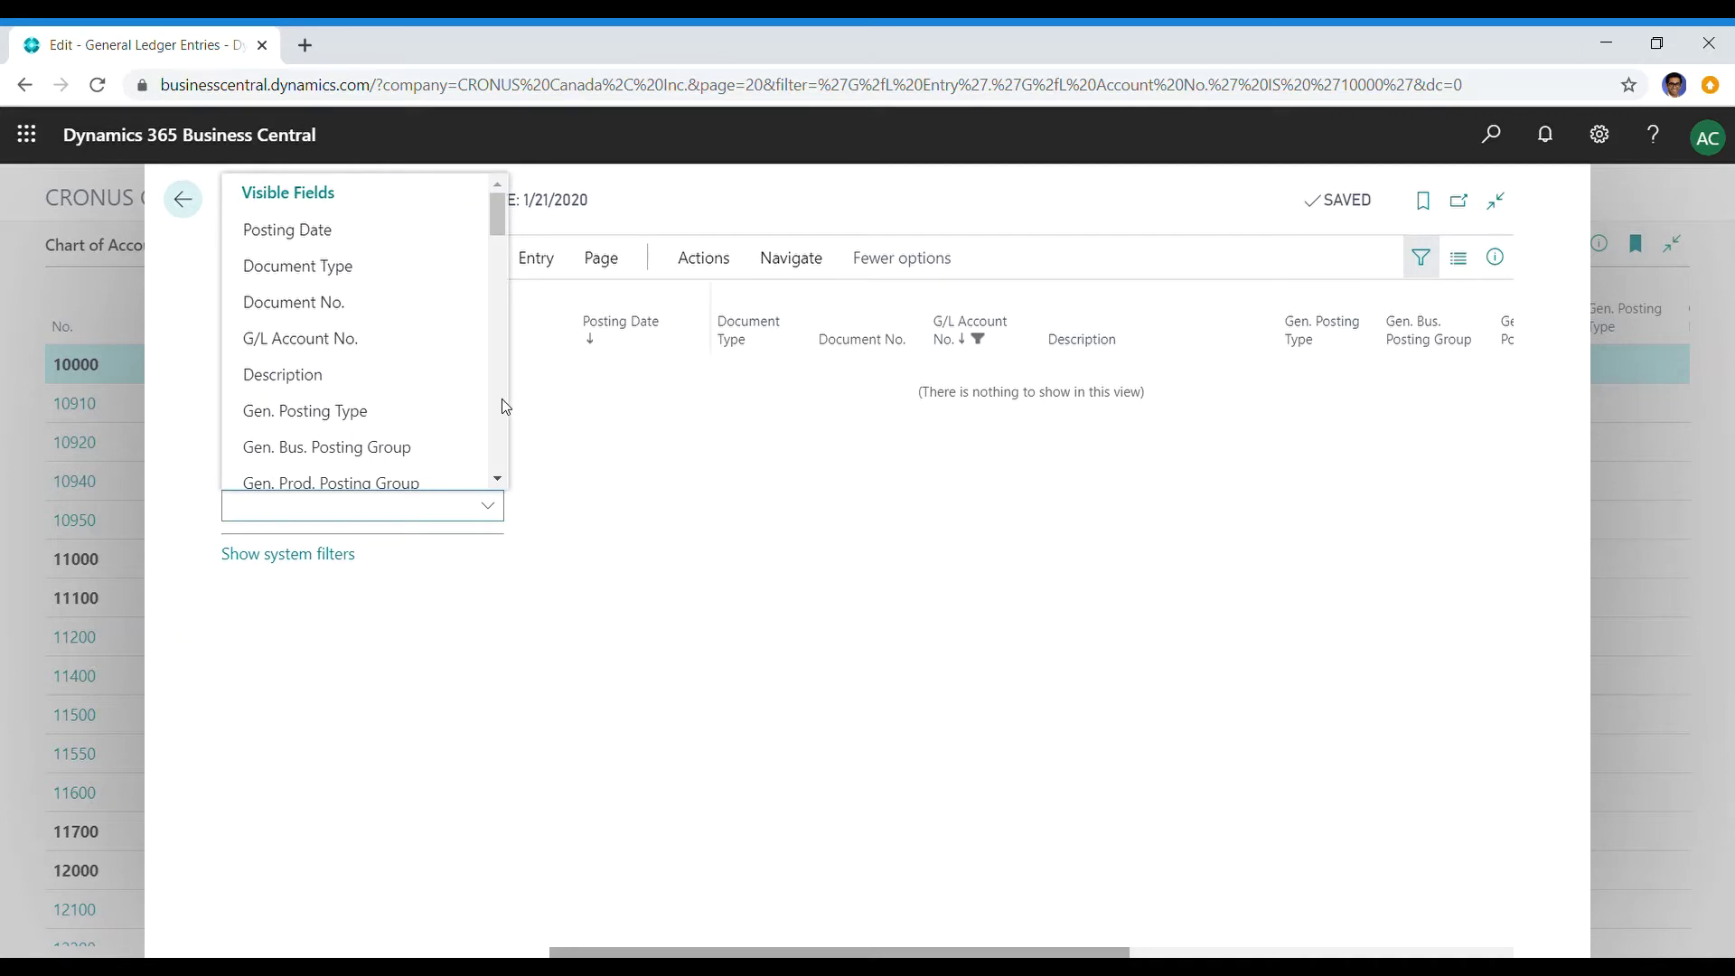
text(Source Code)
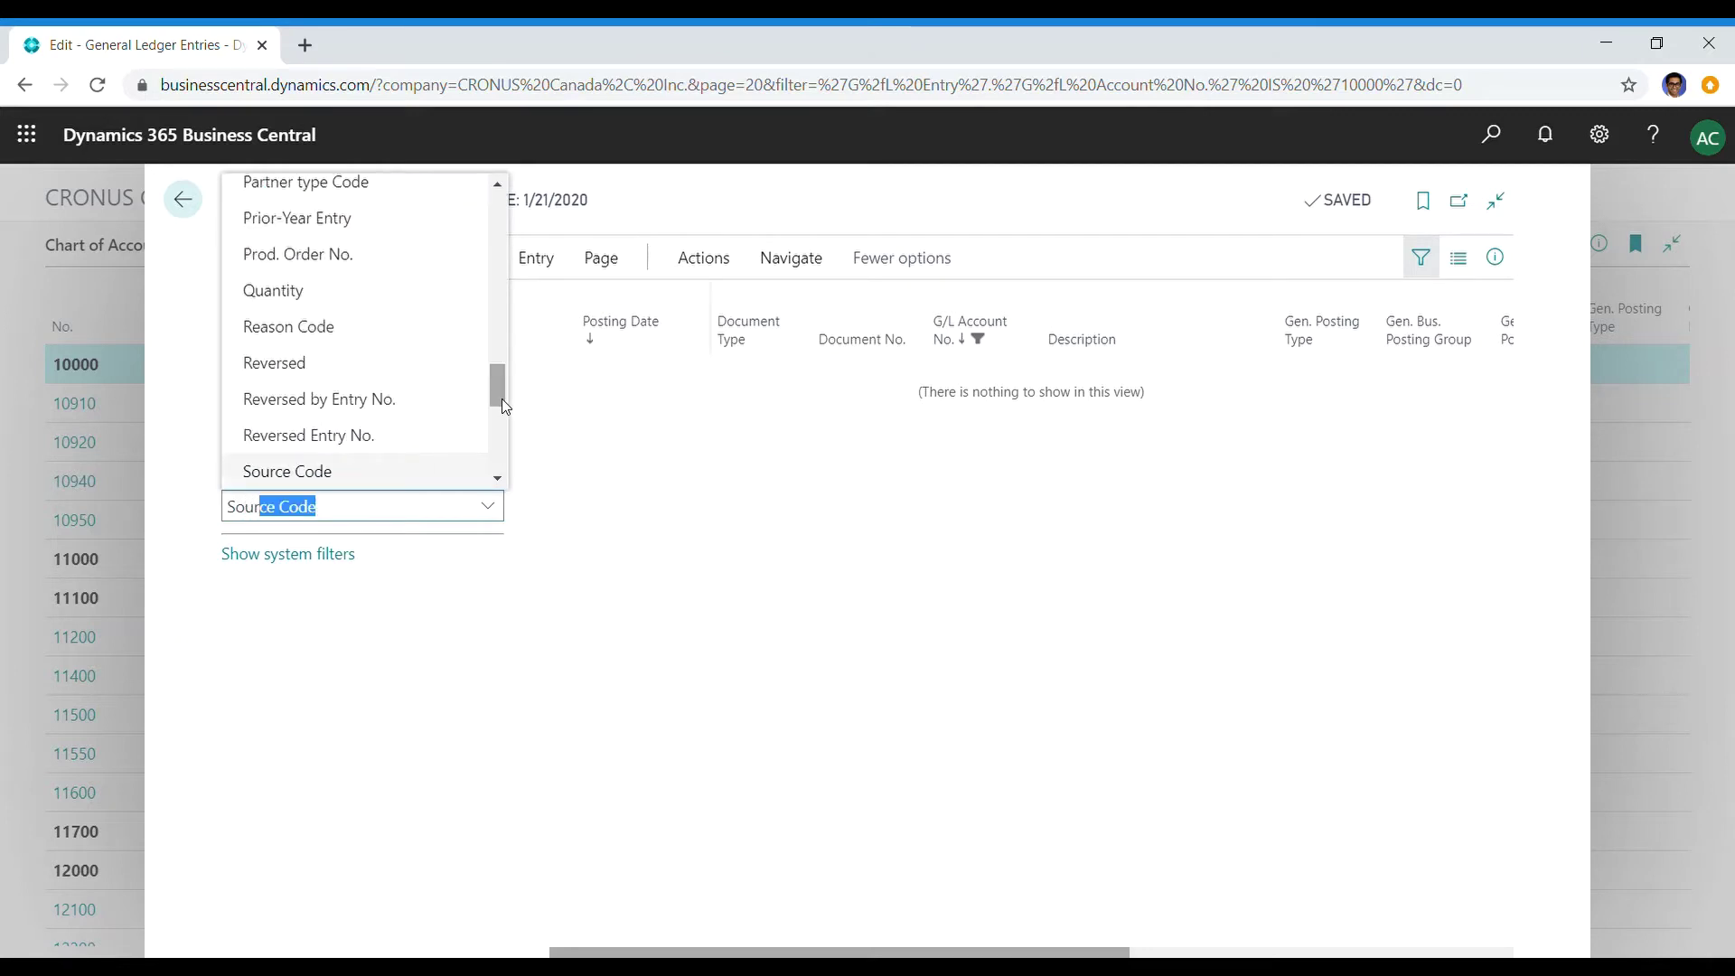
key(Return)
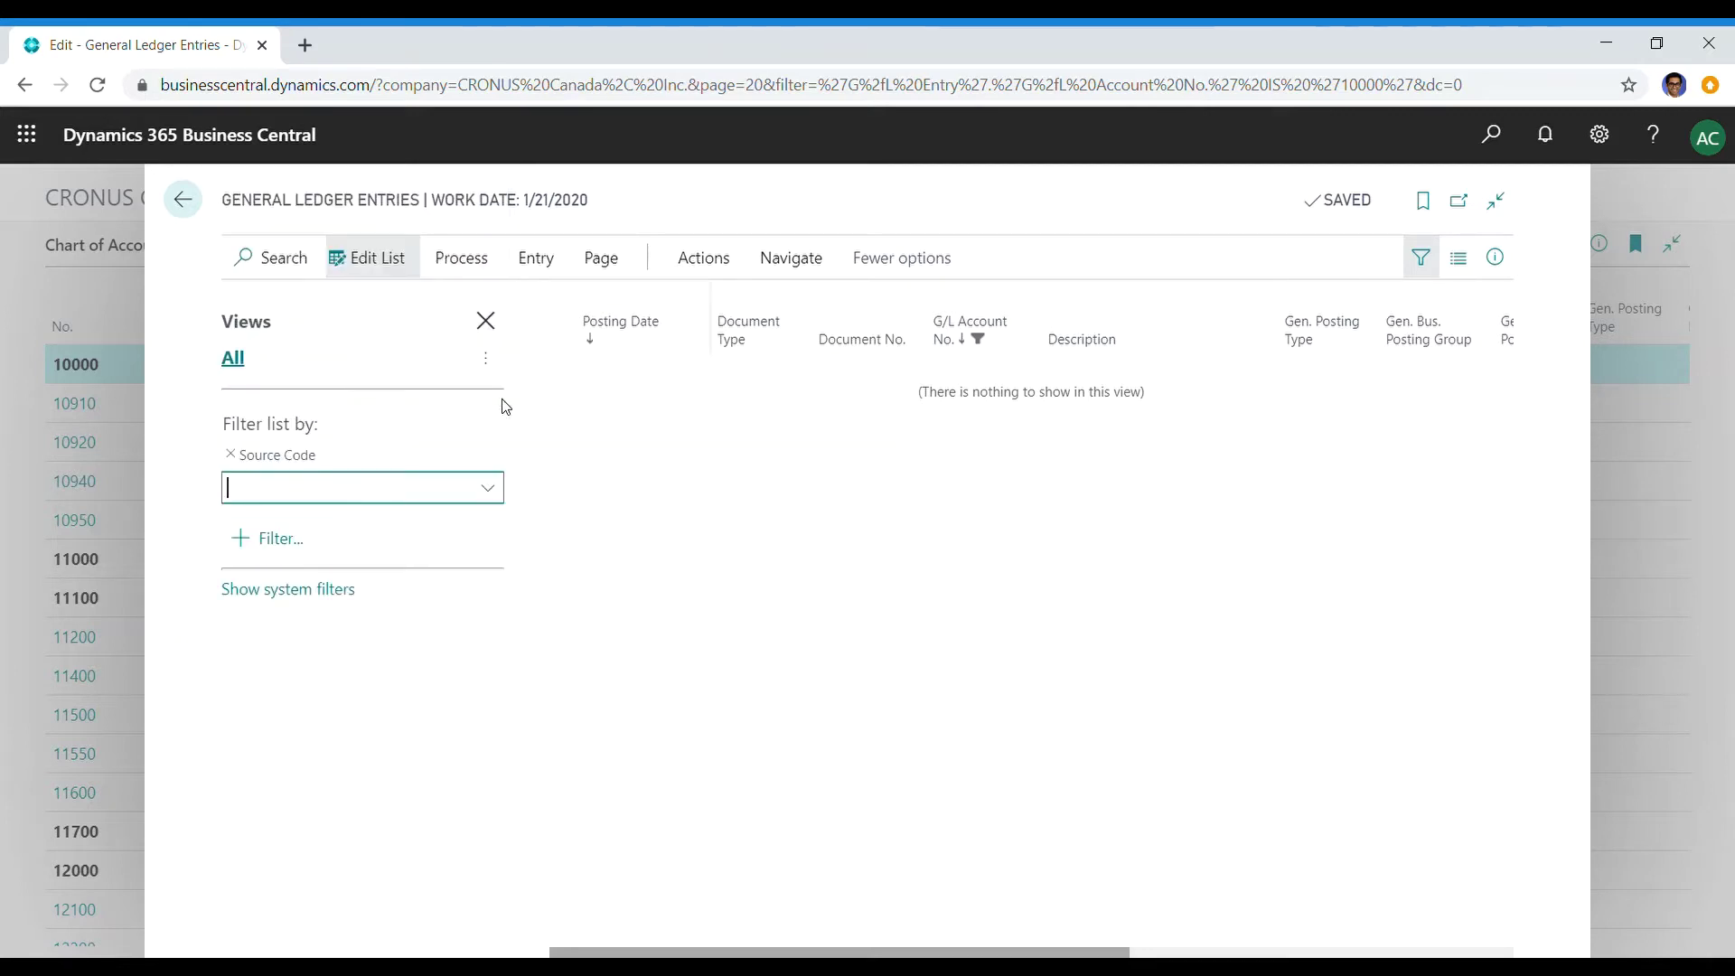
click(493, 495)
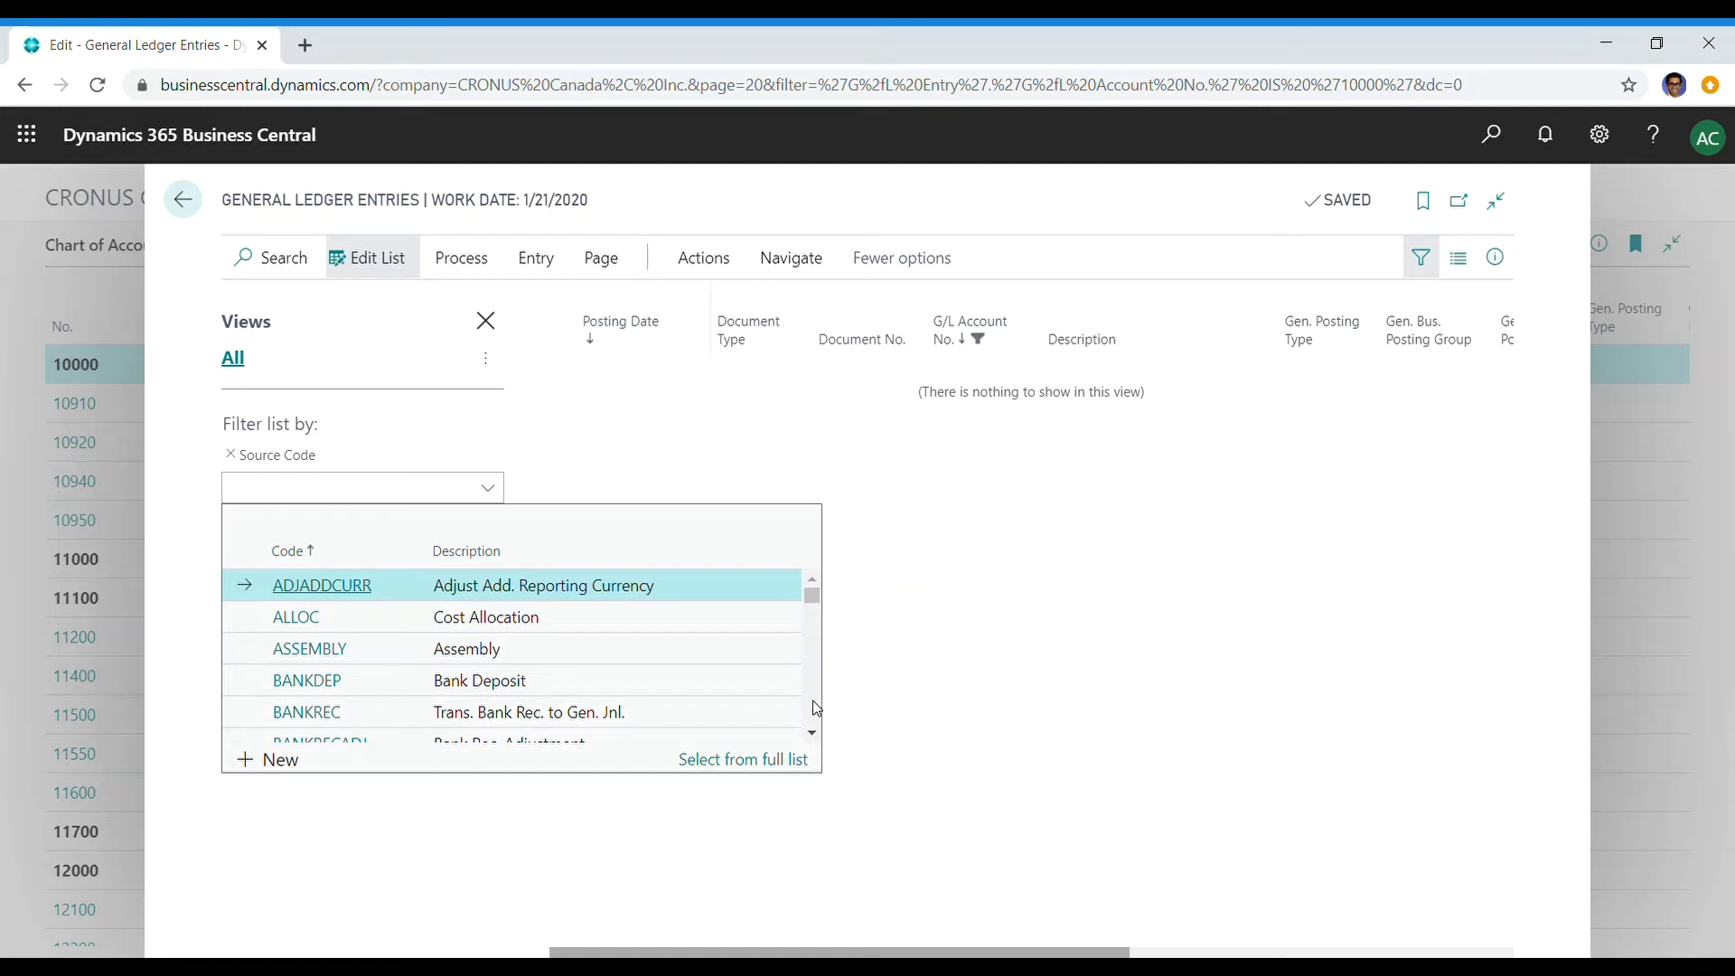
scroll(817, 707, down, 2)
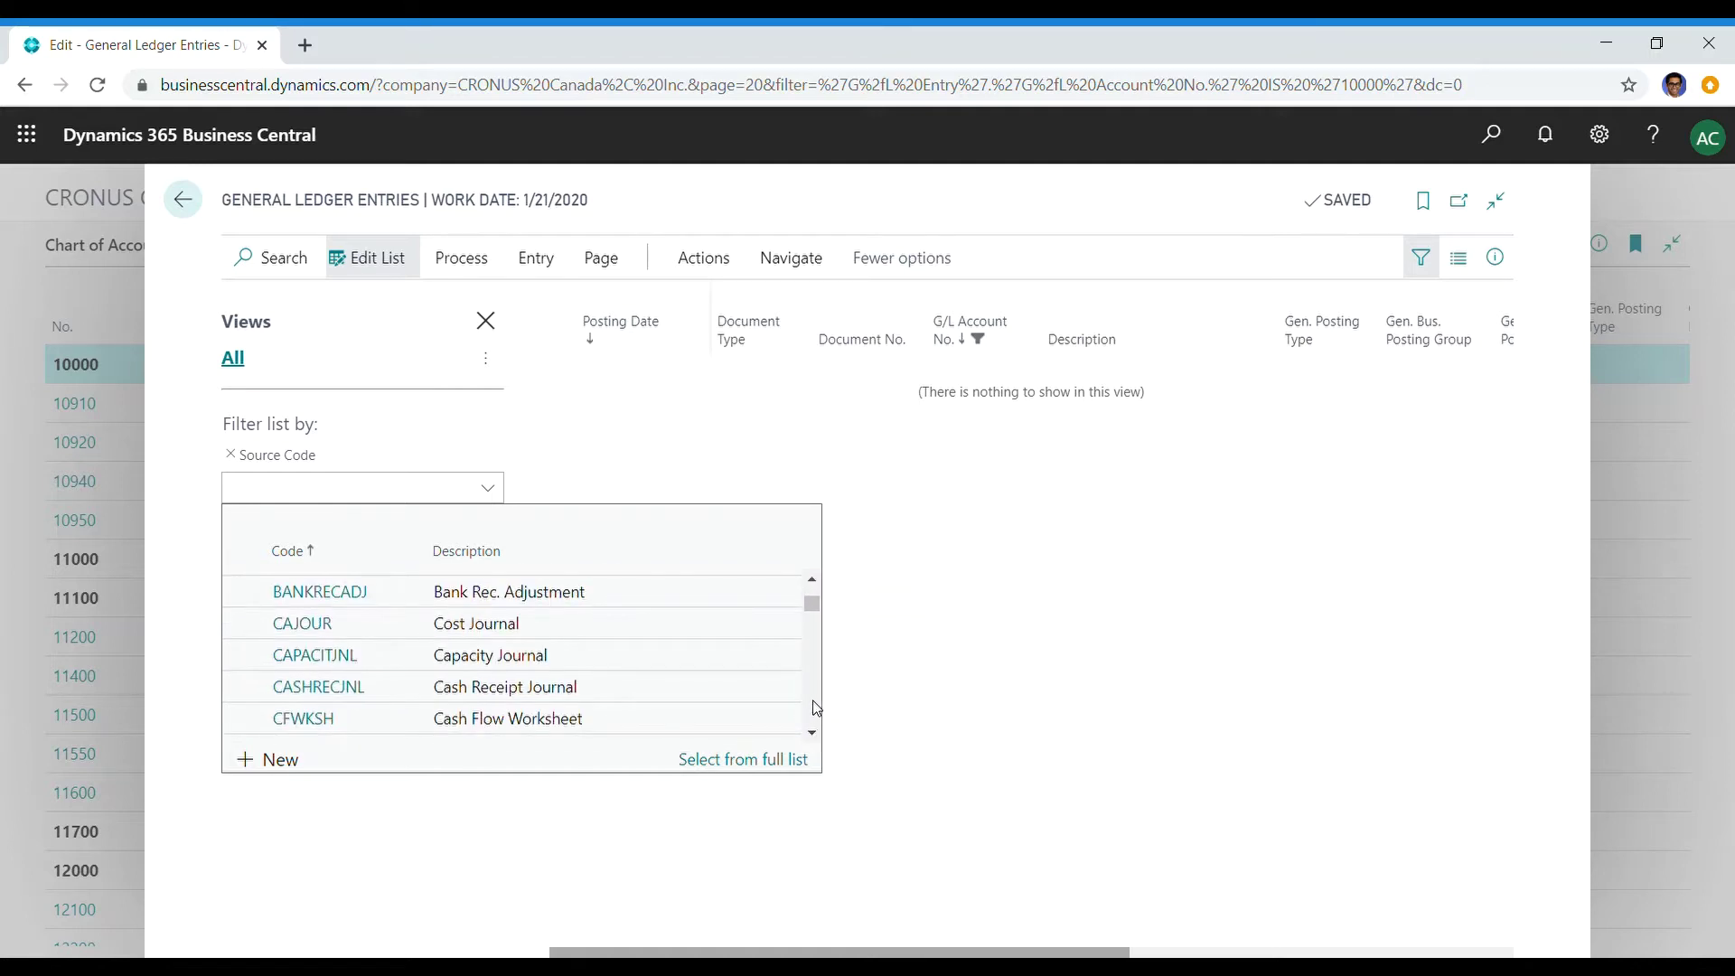
scroll(816, 707, down, 3)
scroll(817, 707, down, 2)
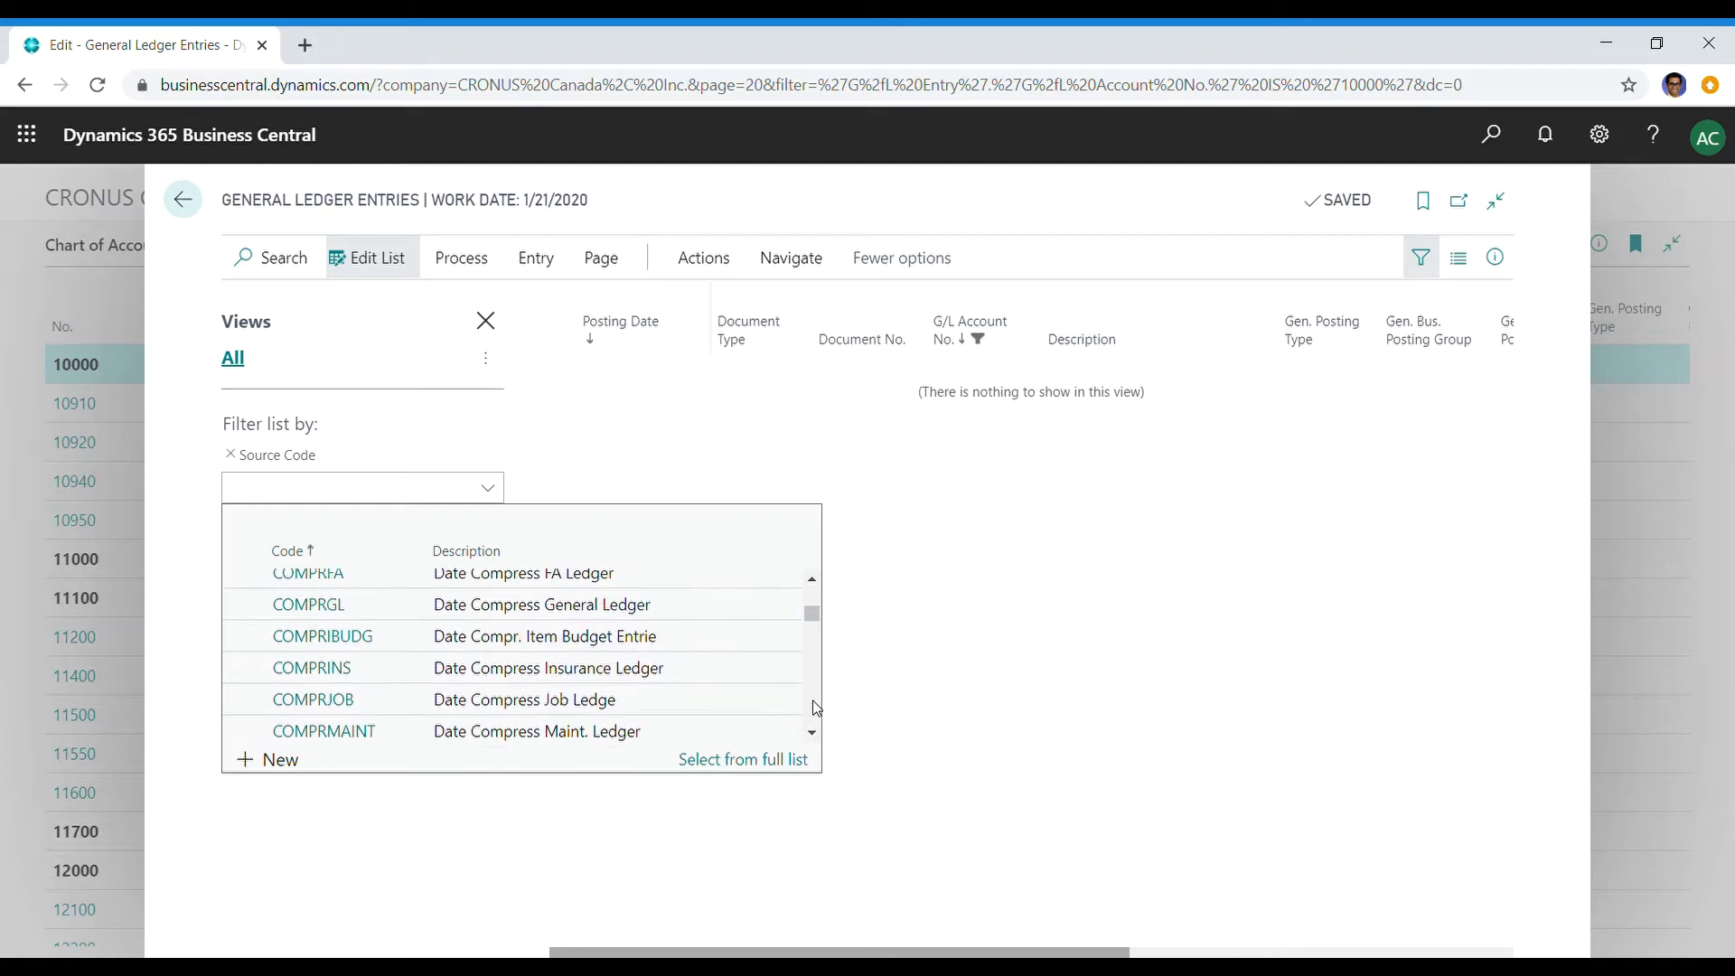
scroll(817, 707, down, 2)
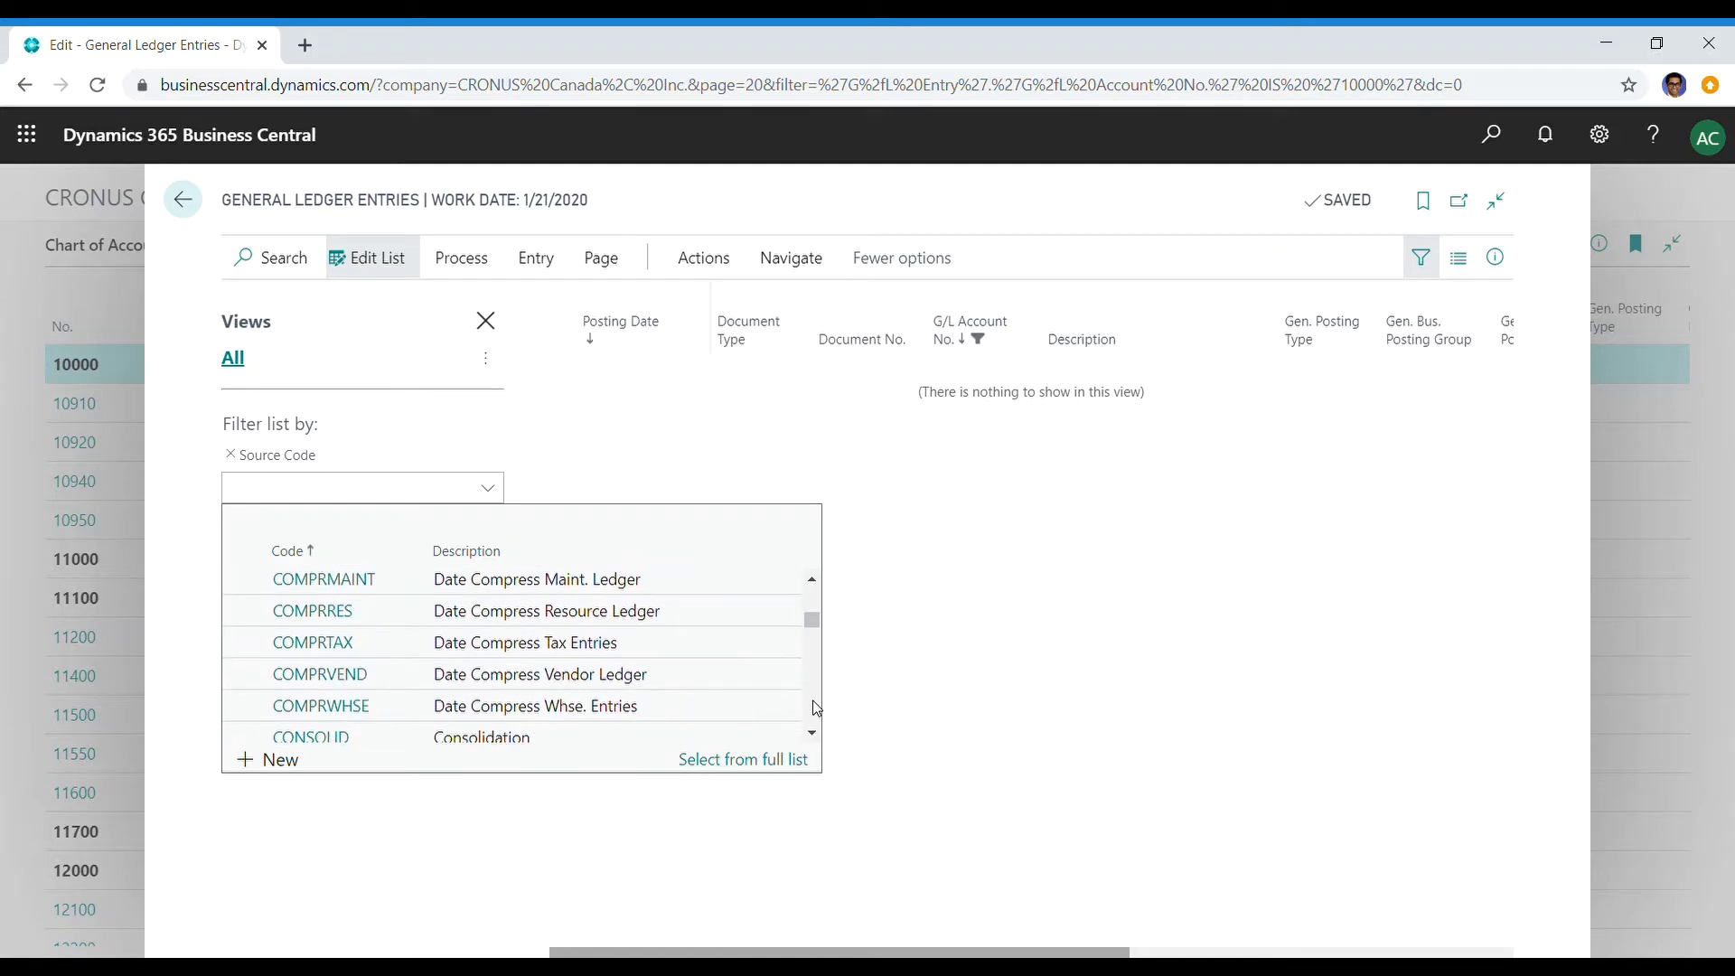
scroll(817, 707, down, 2)
scroll(817, 707, down, 2)
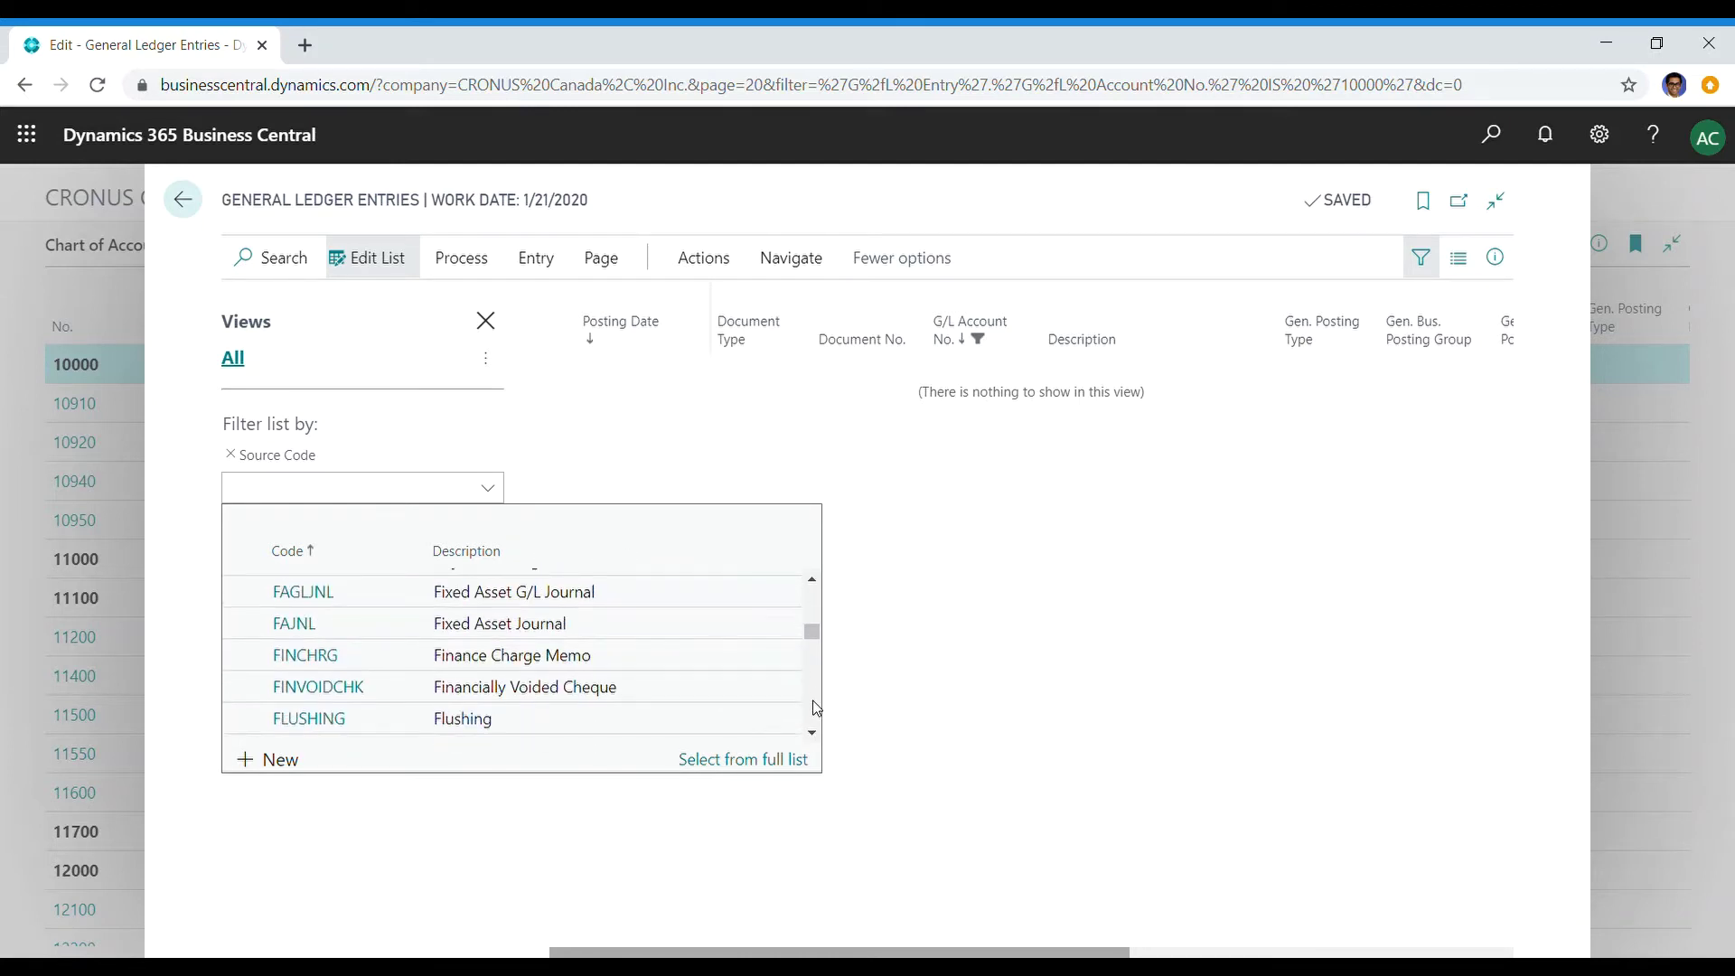
scroll(817, 708, down, 2)
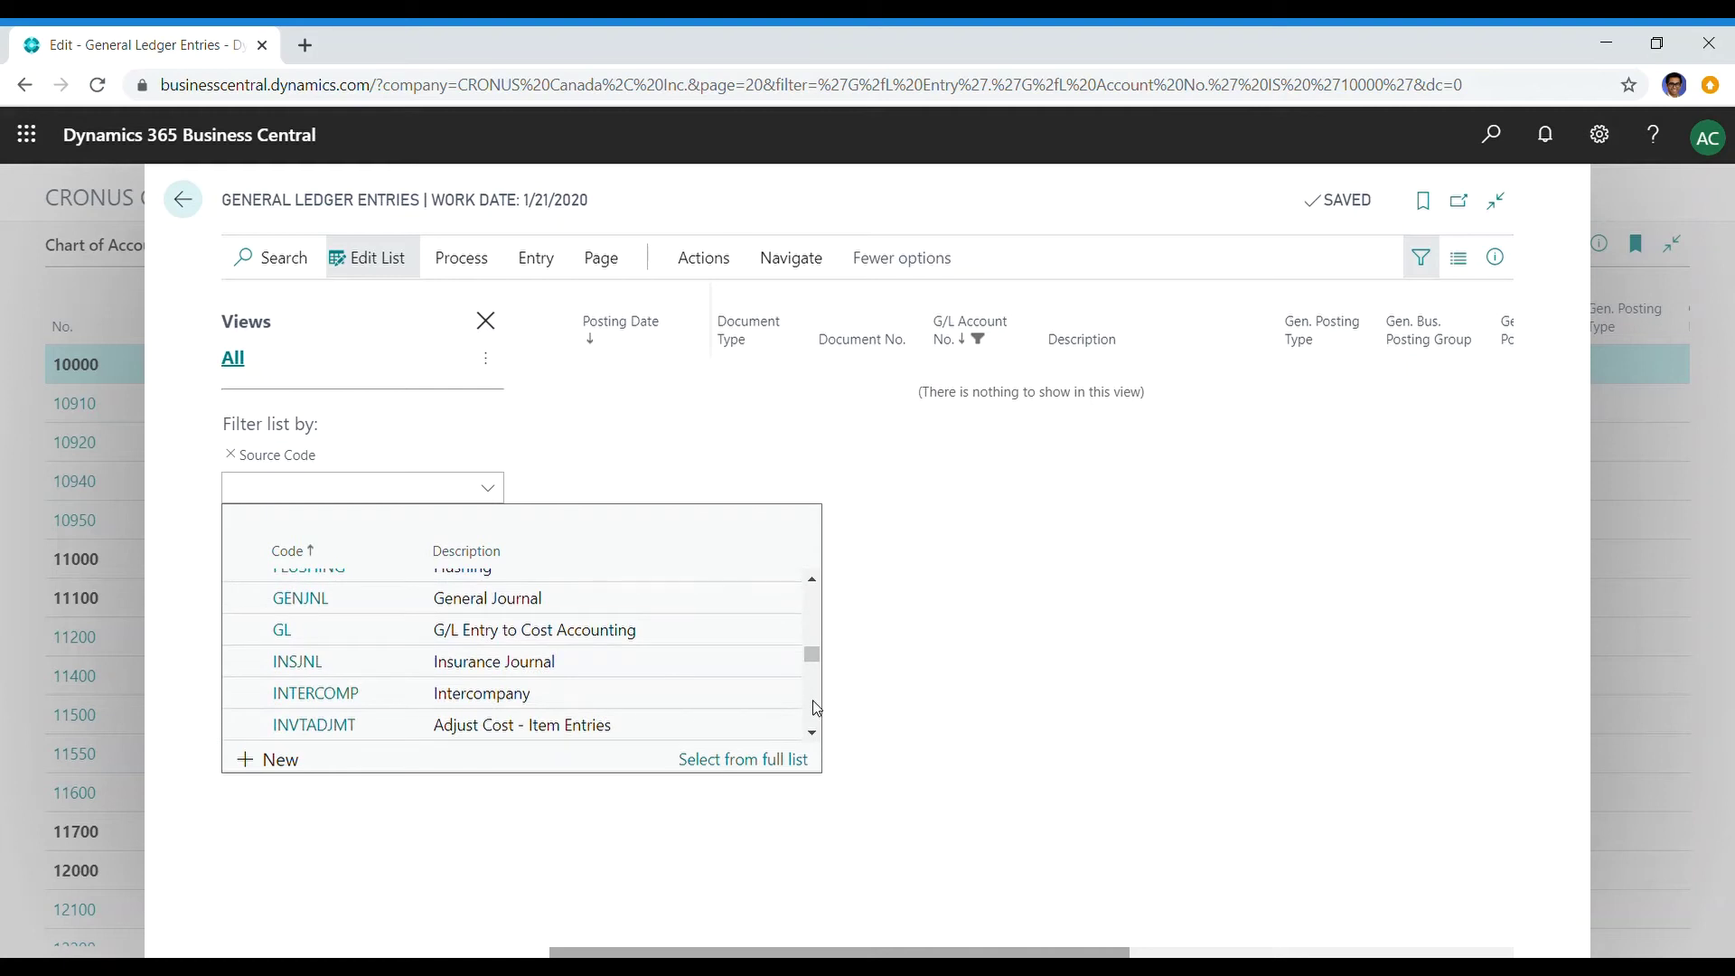
scroll(817, 707, down, 2)
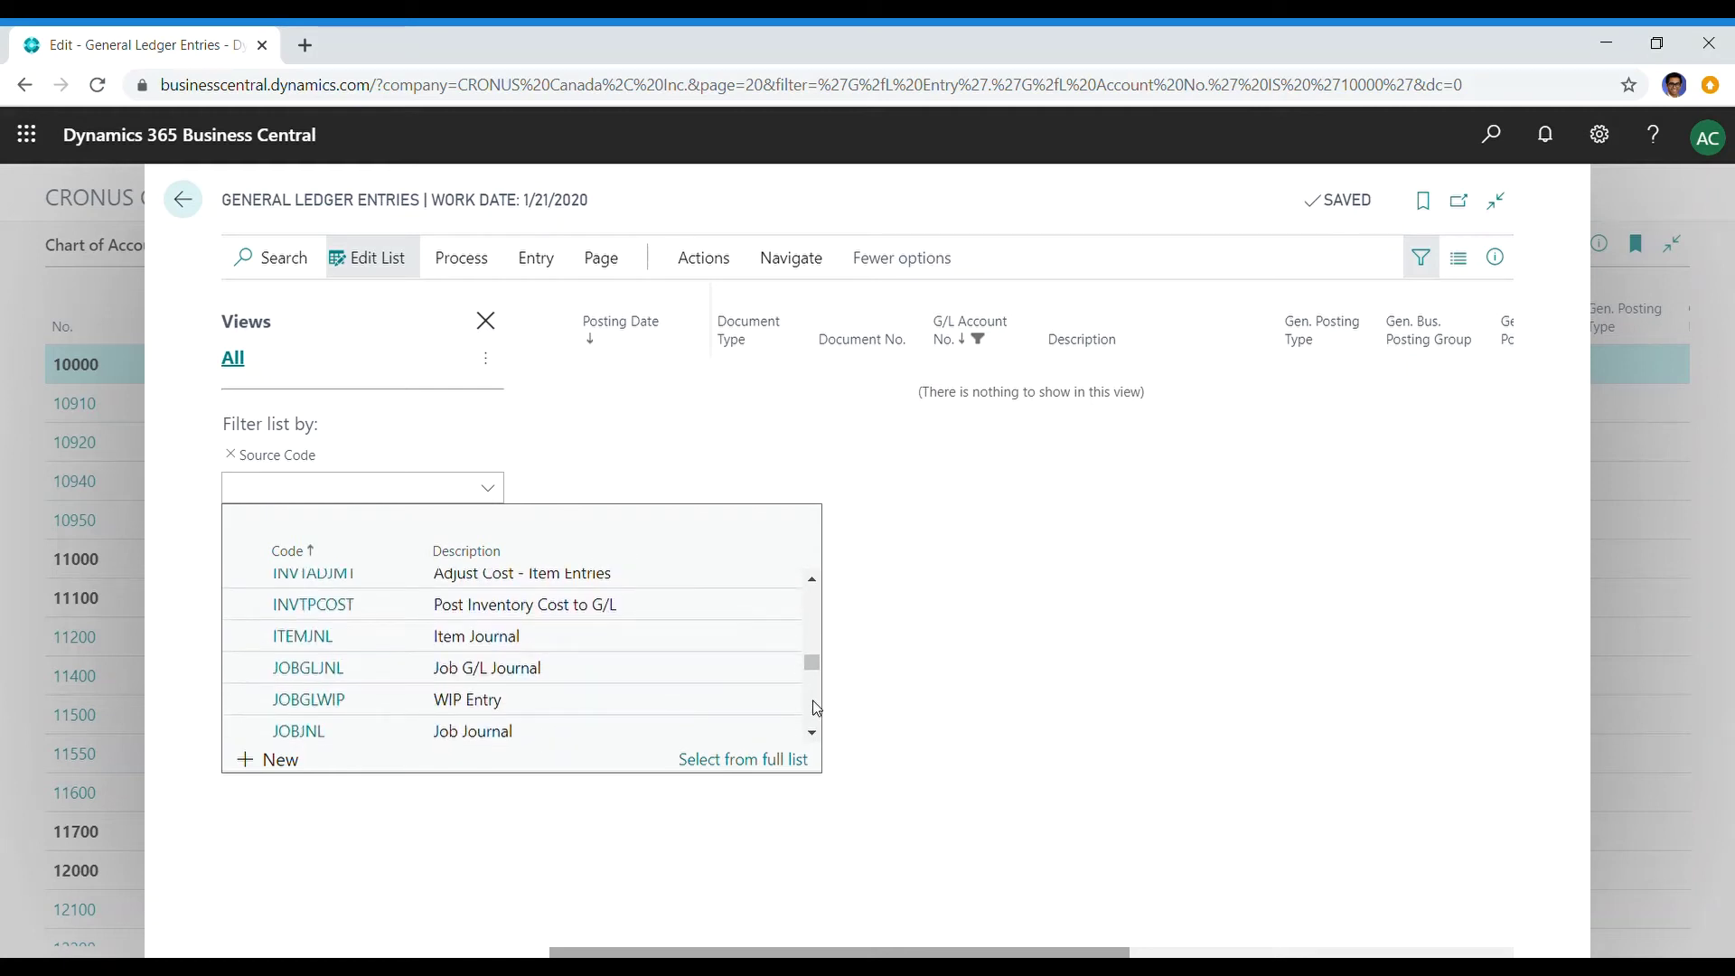
scroll(817, 707, down, 2)
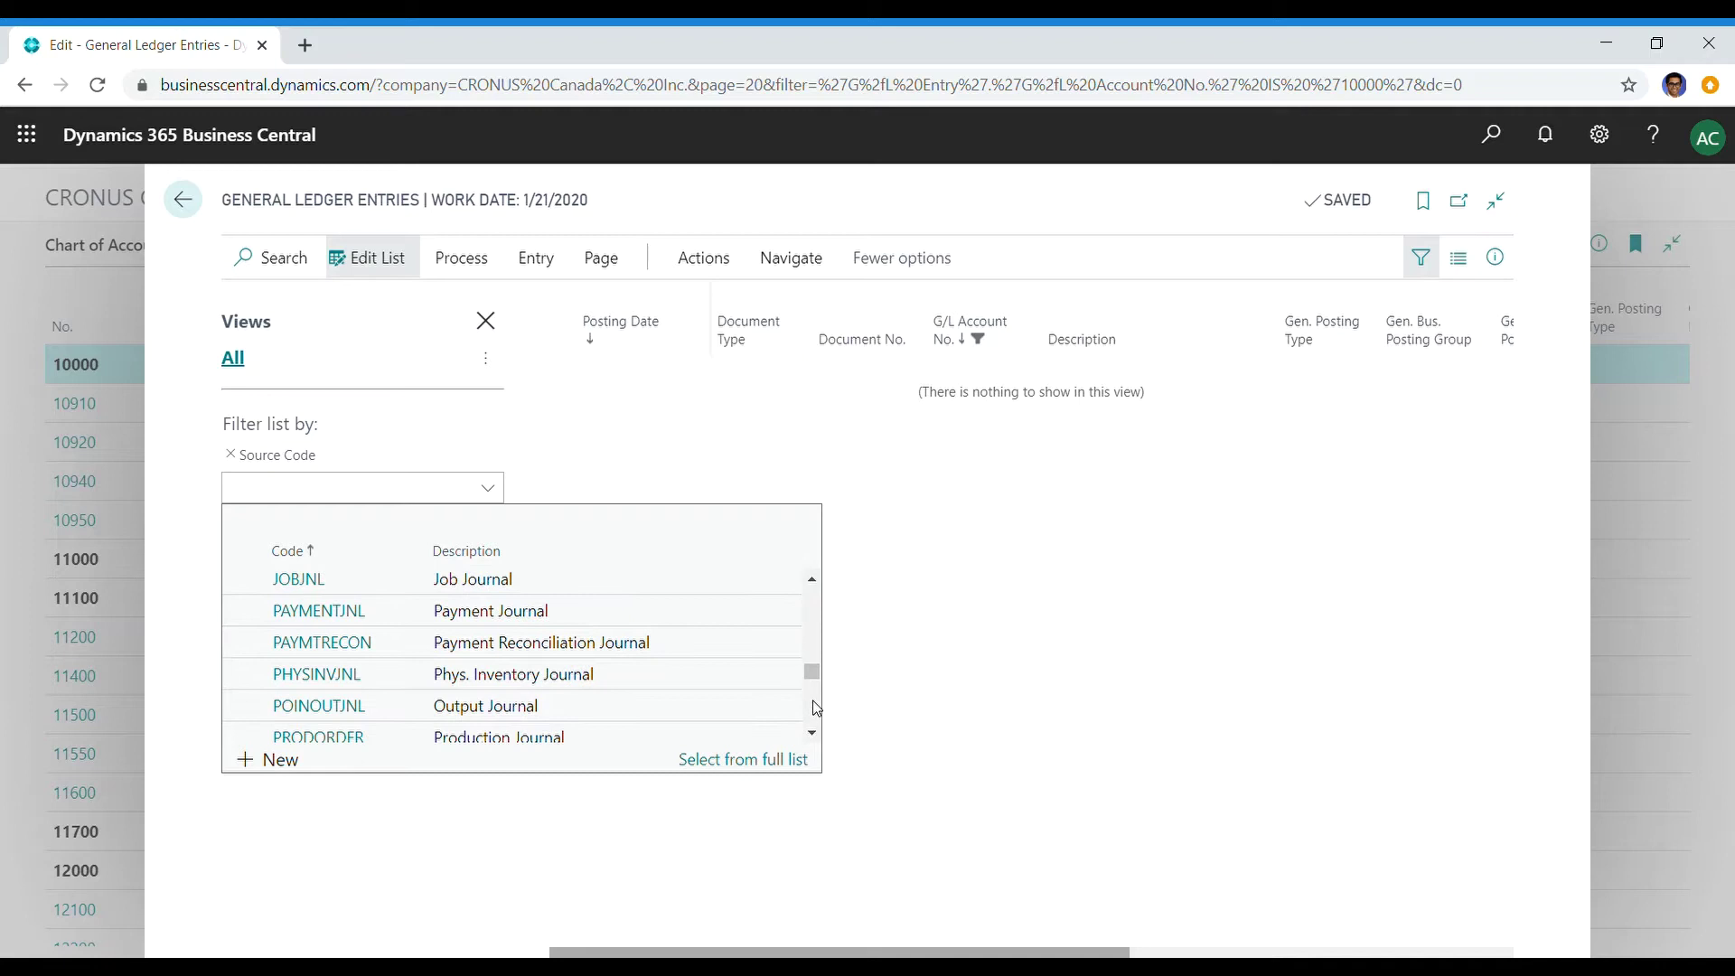
scroll(816, 708, down, 2)
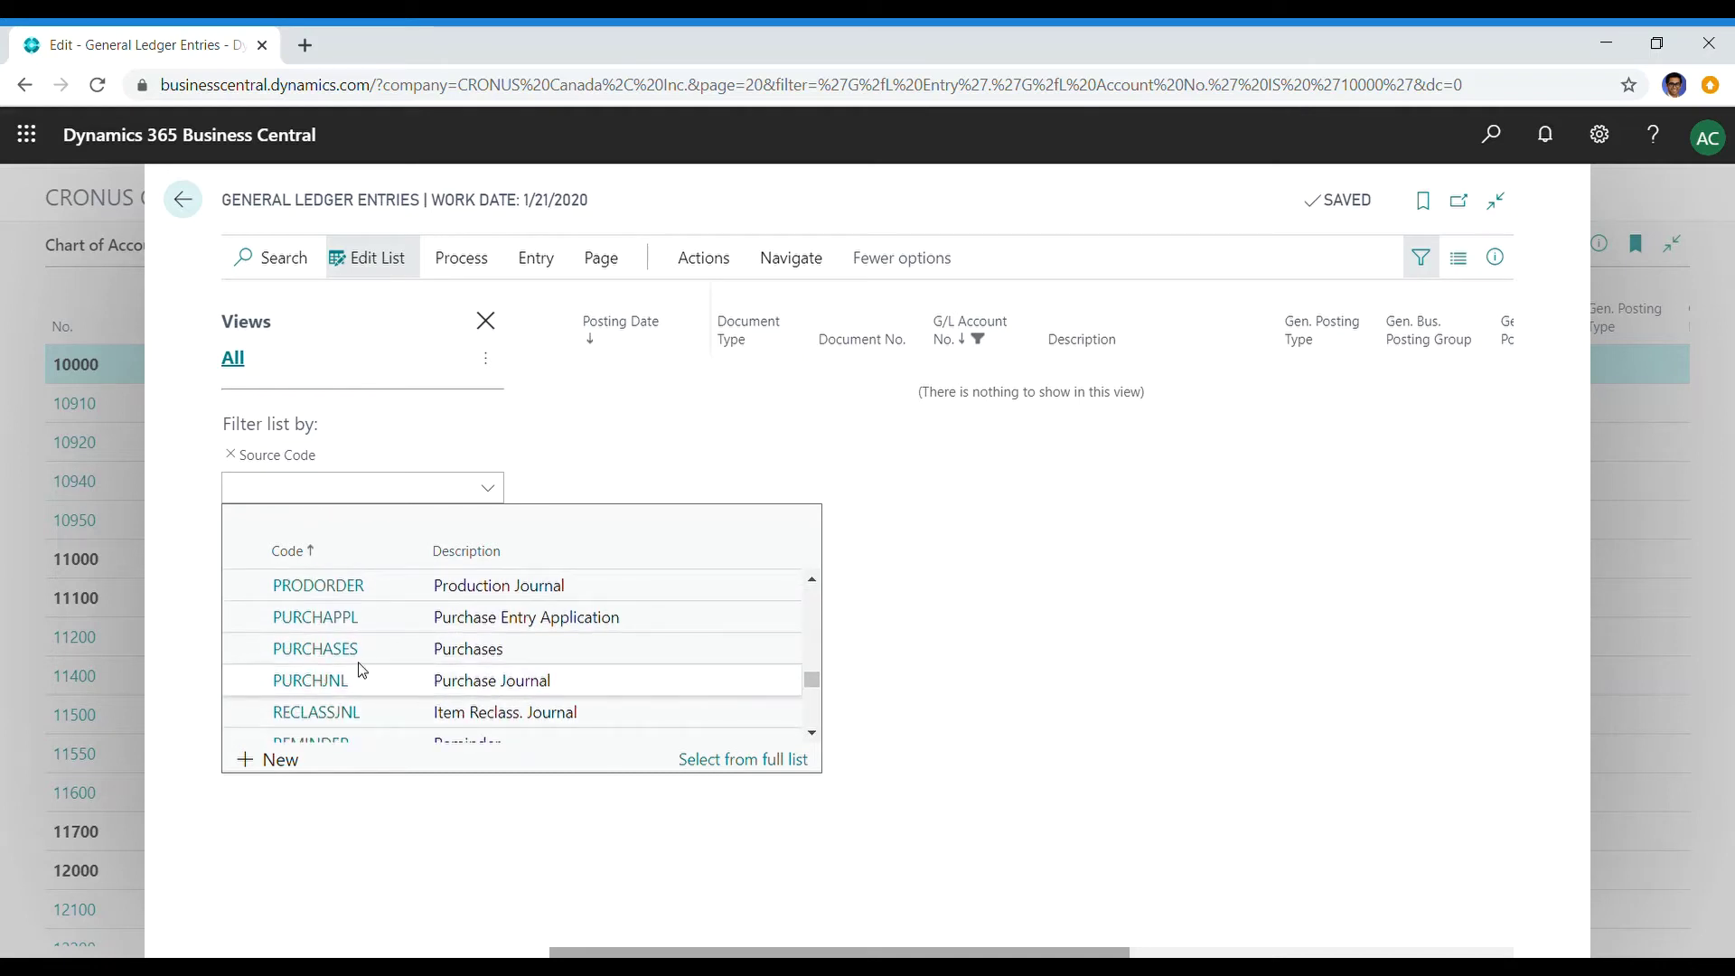
click(325, 652)
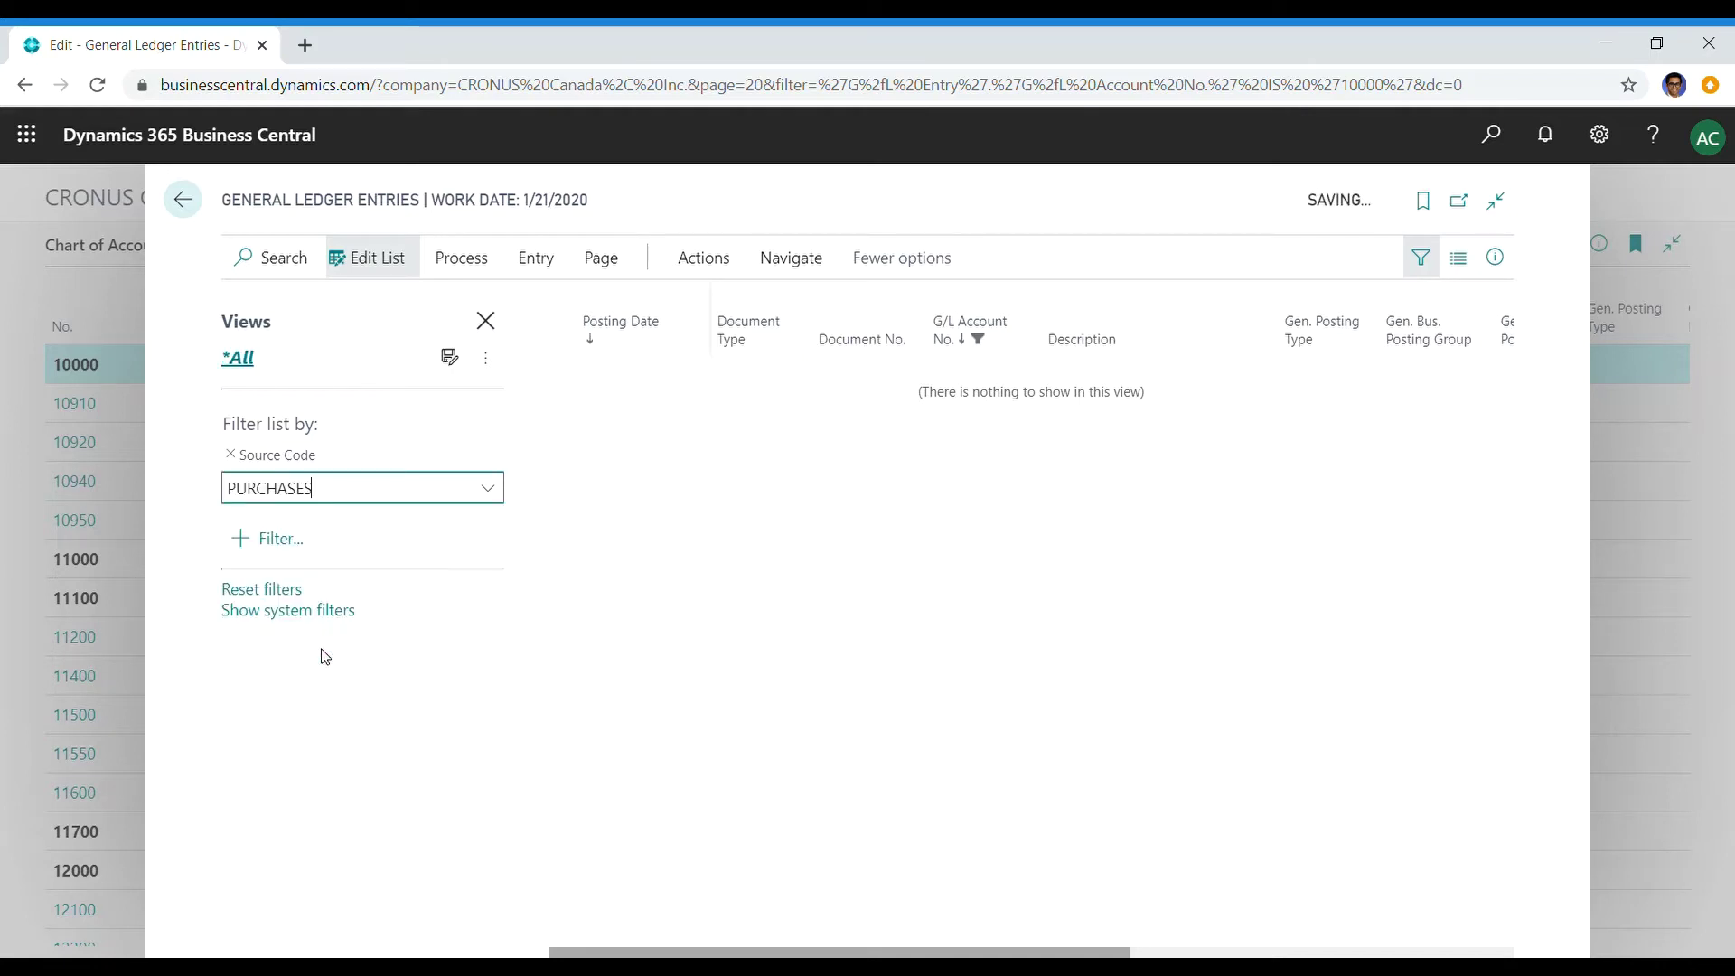
Step: Clear the G/L Account No. filter so all PURCHASES entries are listed
click(688, 504)
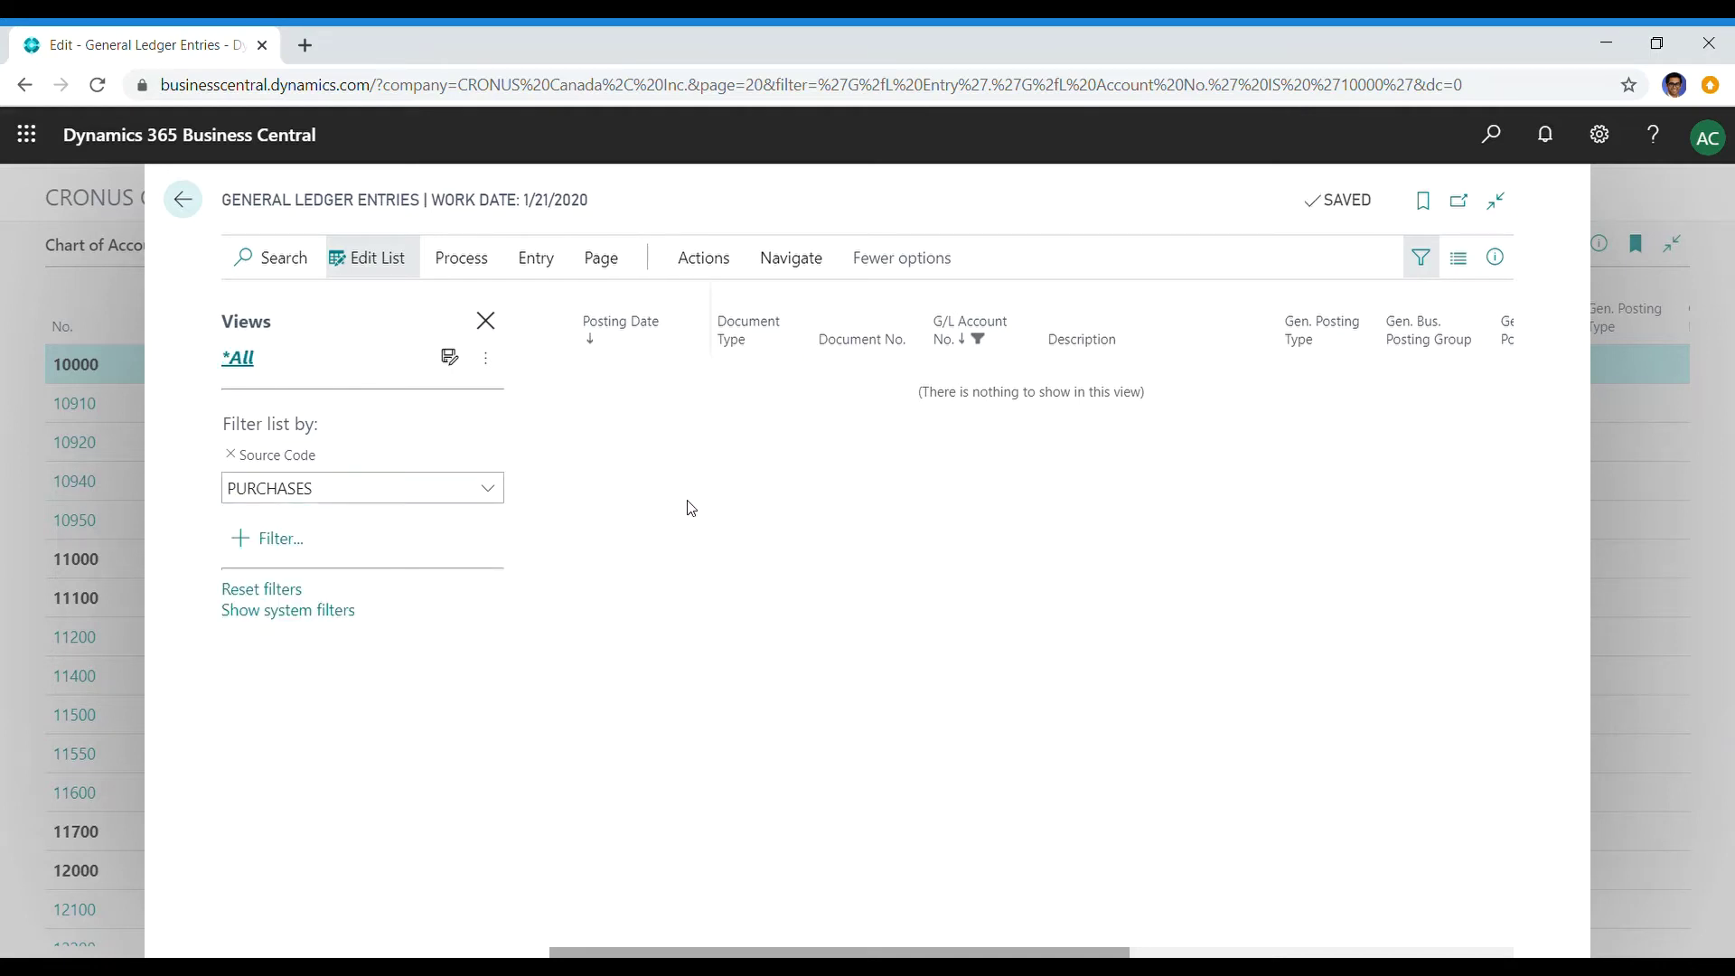
click(1029, 341)
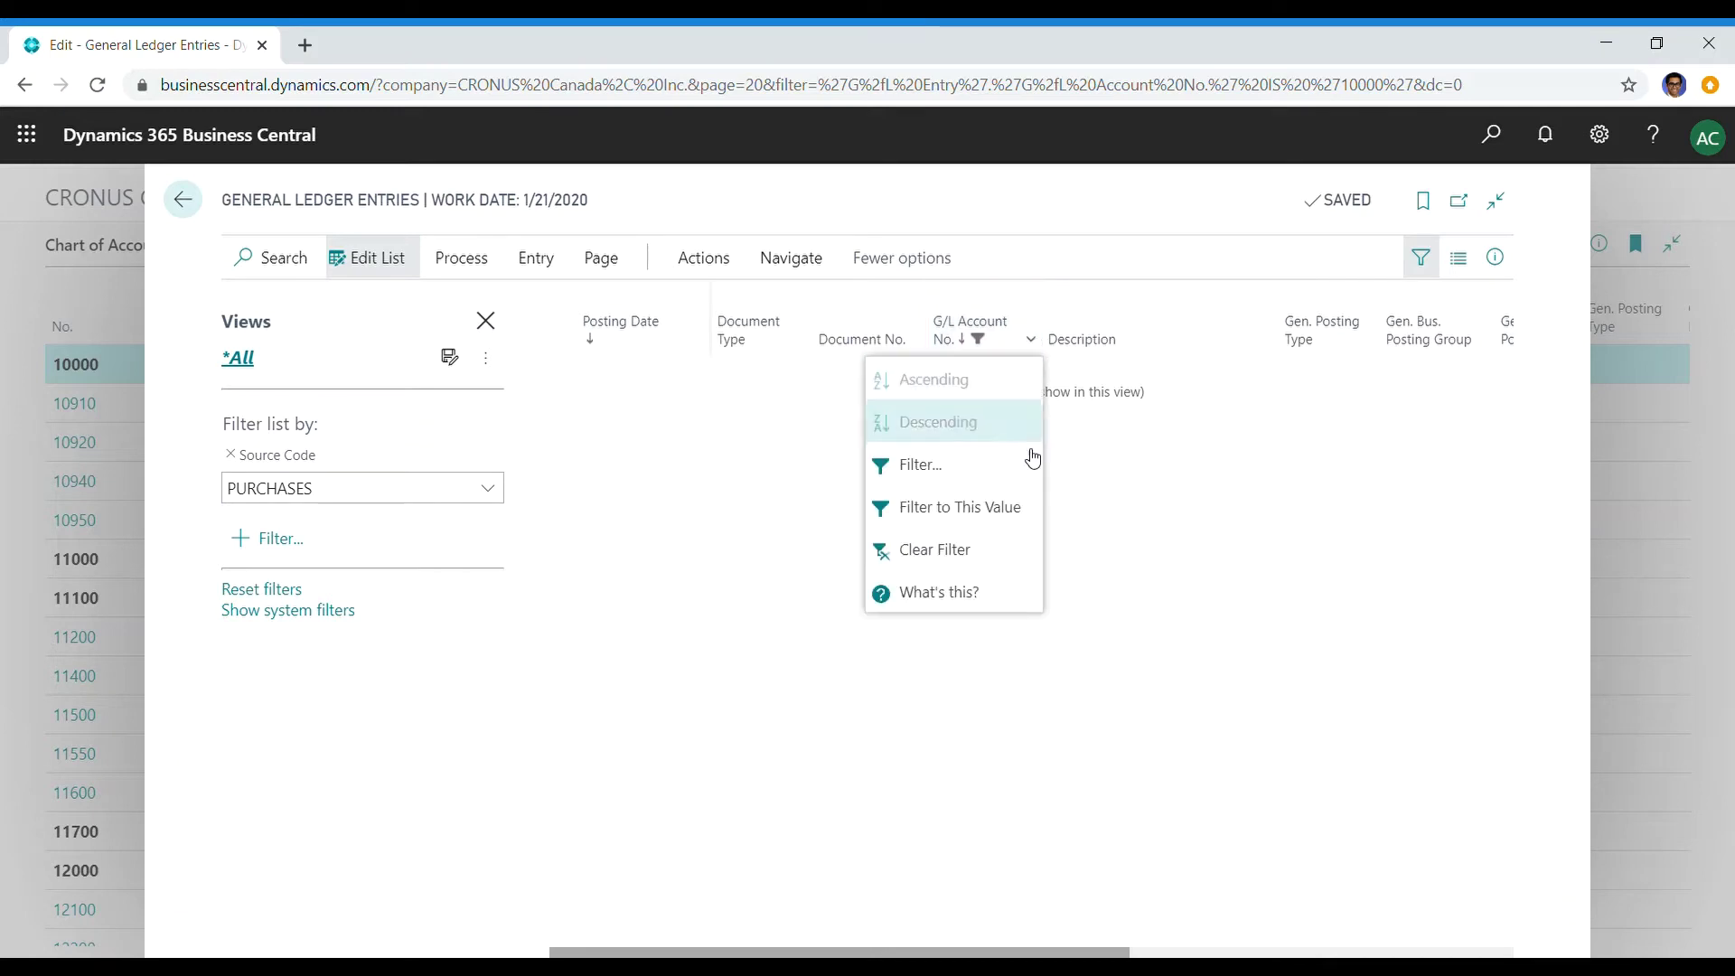
click(949, 550)
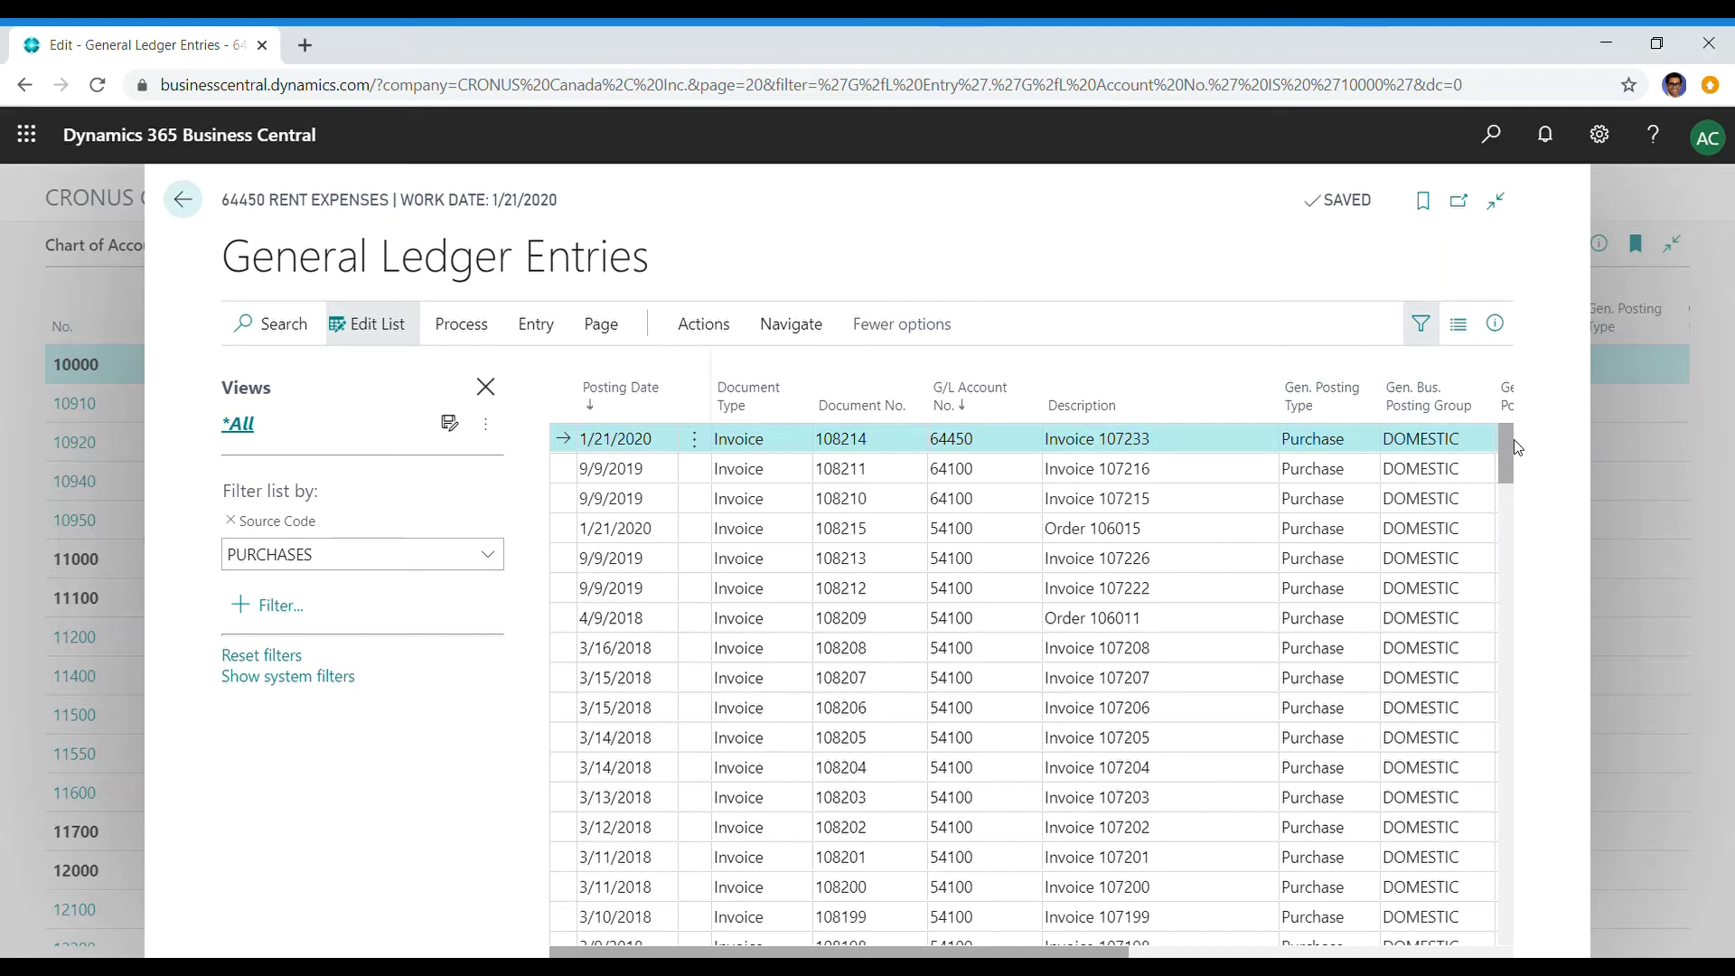
Step: Scroll through the PURCHASES ledger entries and go back to the Chart of Accounts
drag(1505, 442, 1507, 807)
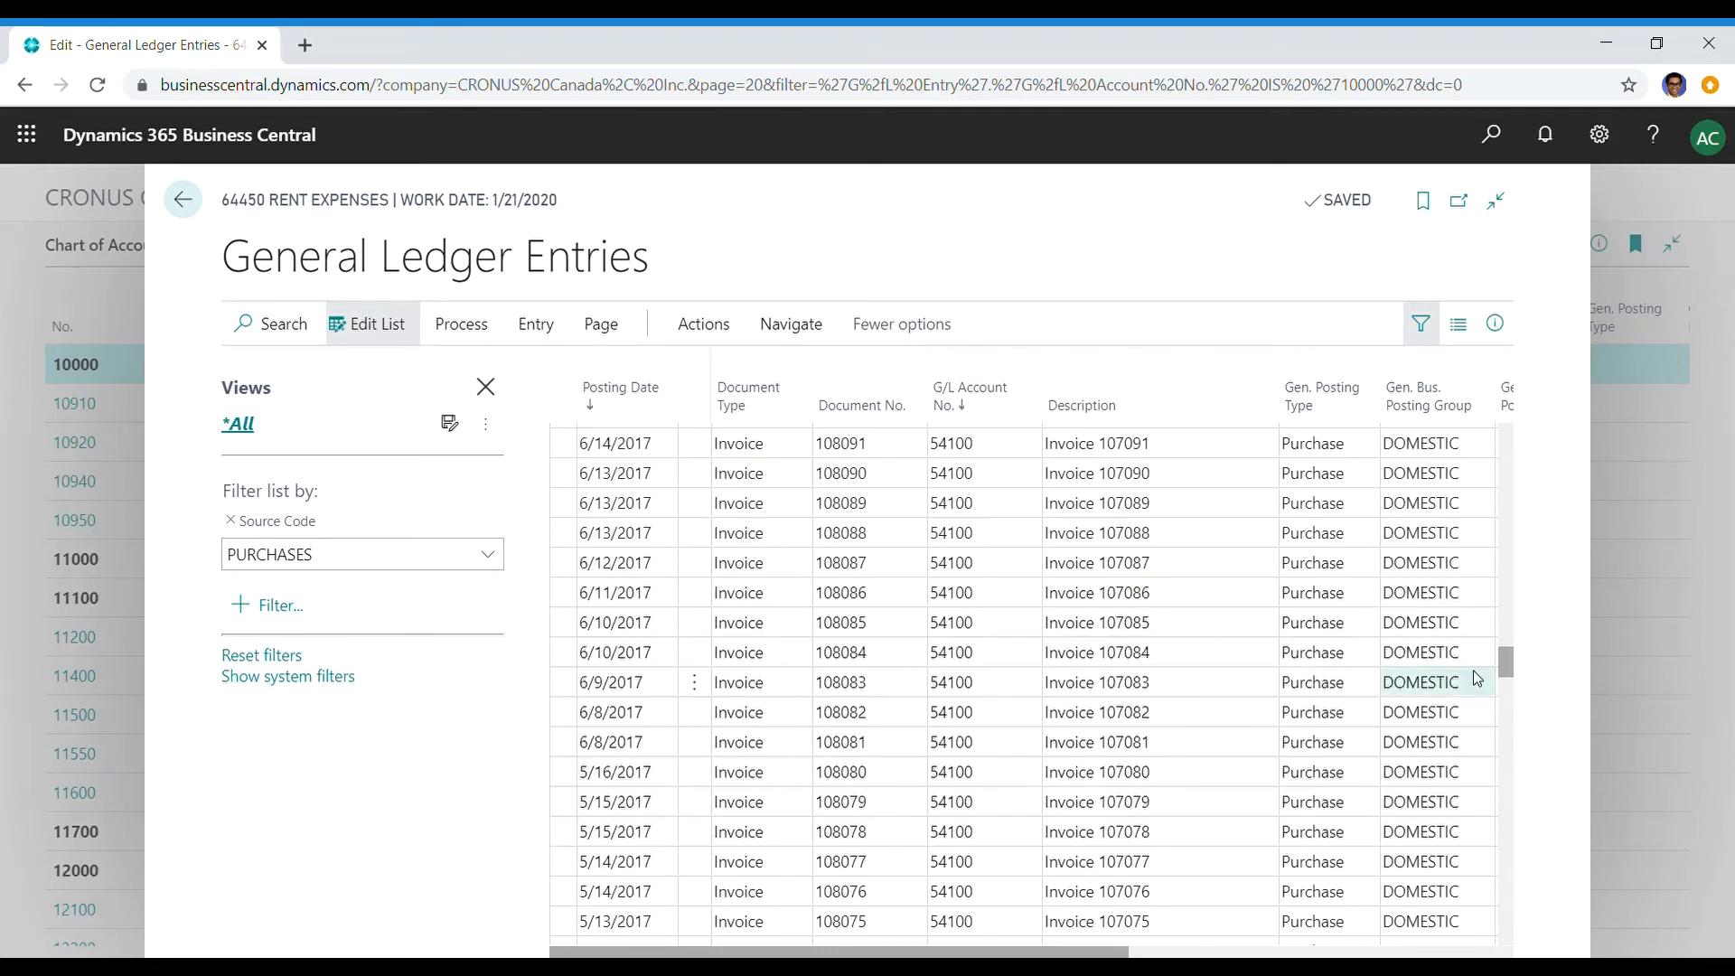
drag(1511, 671, 1522, 875)
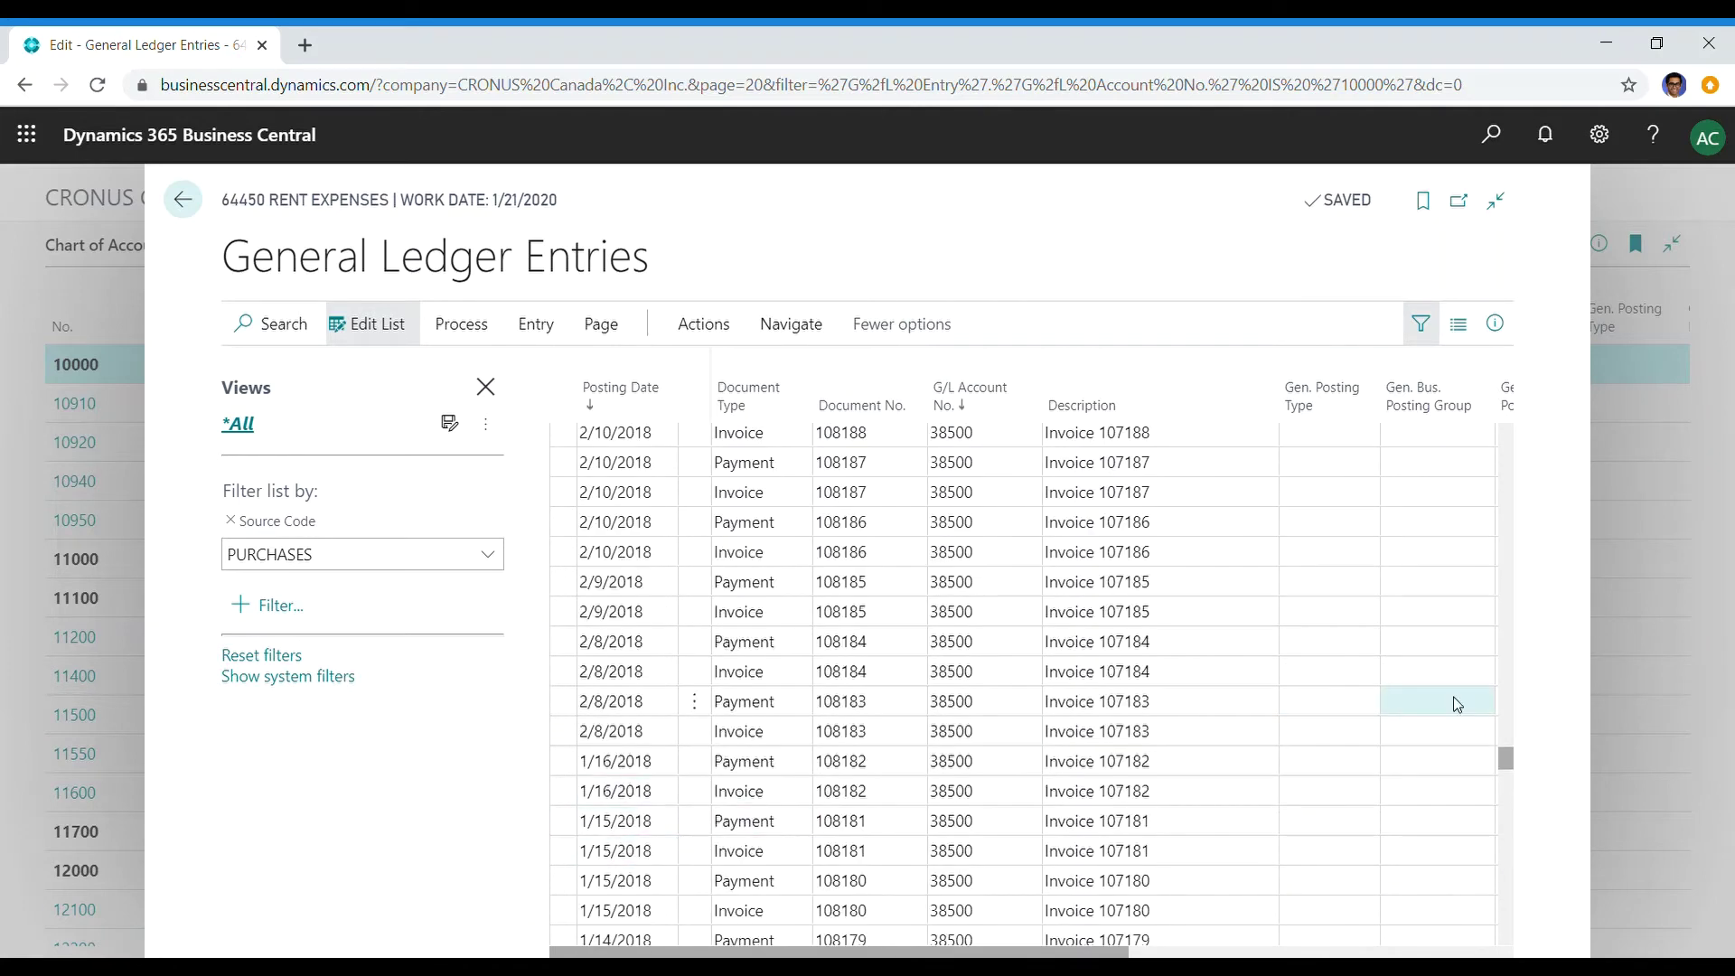
drag(1502, 759, 1549, 612)
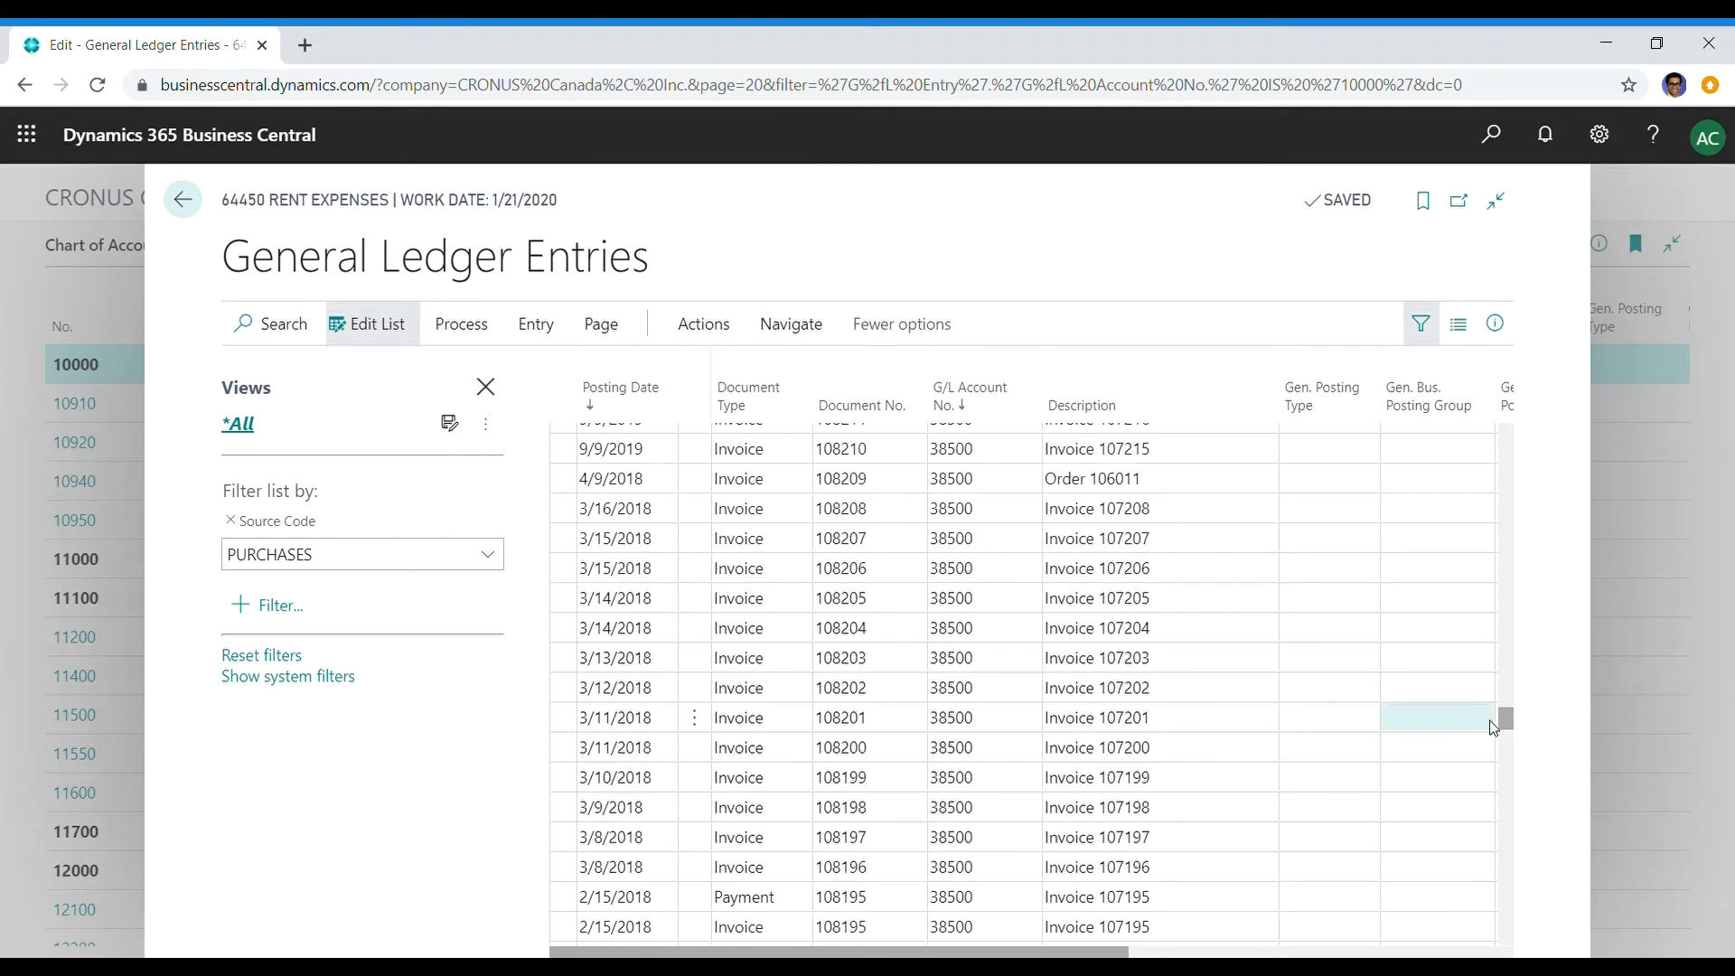
drag(1506, 718, 1495, 426)
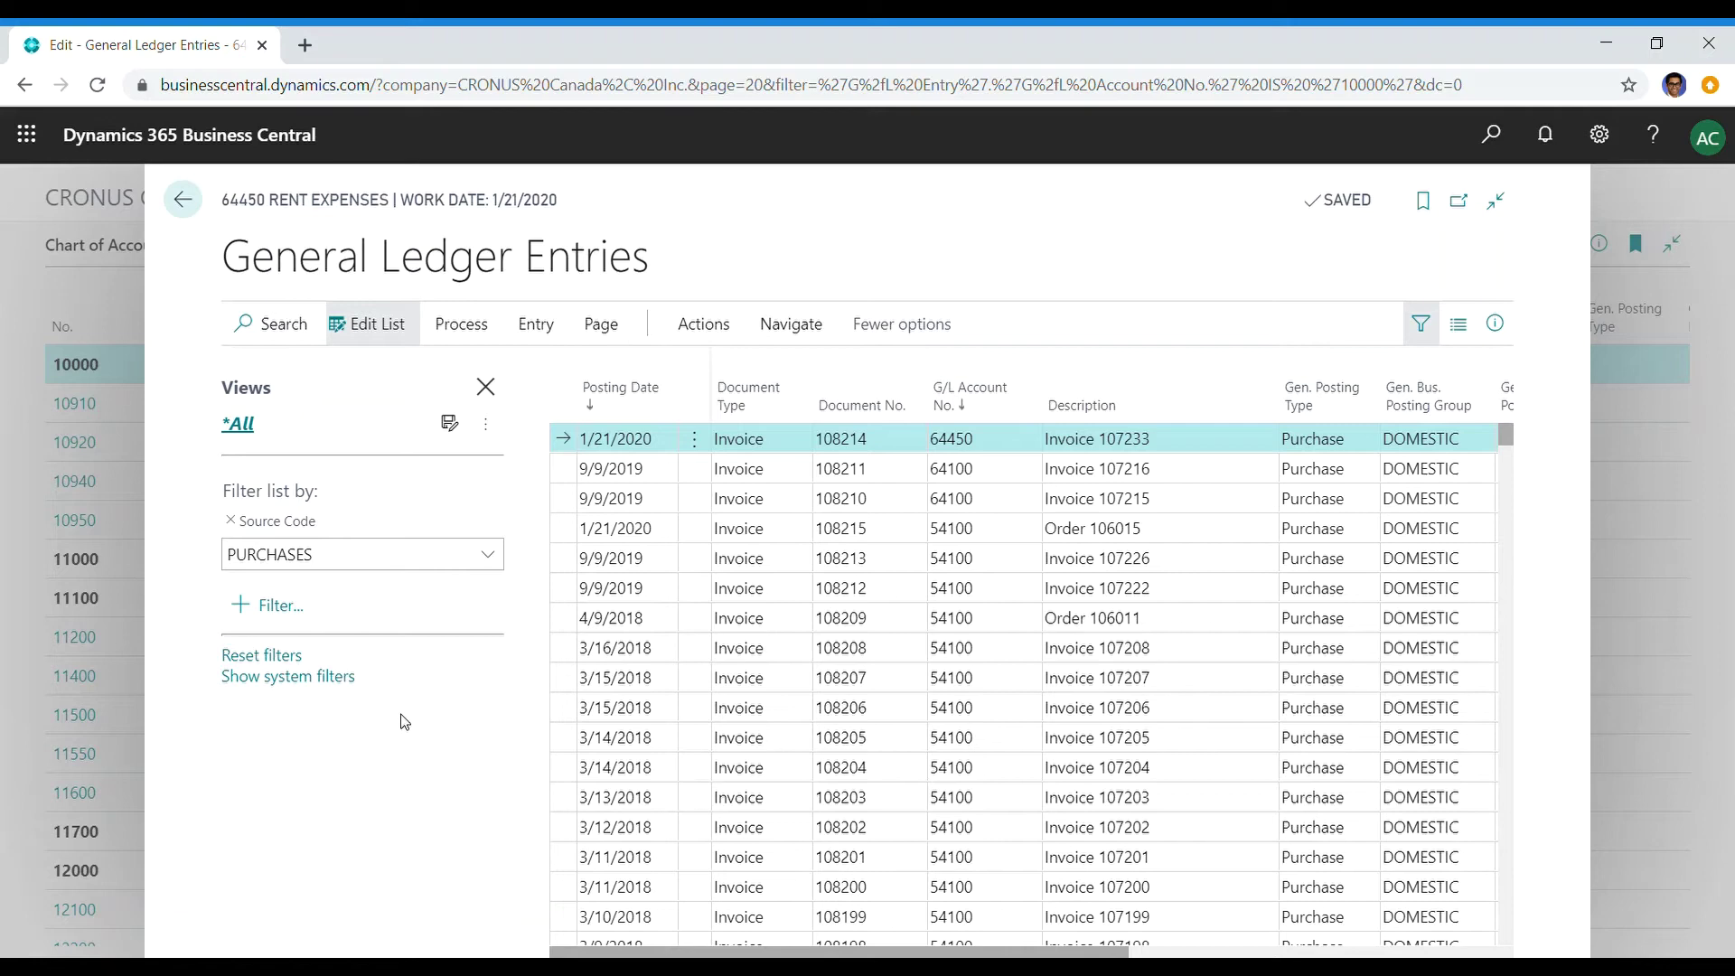
click(185, 214)
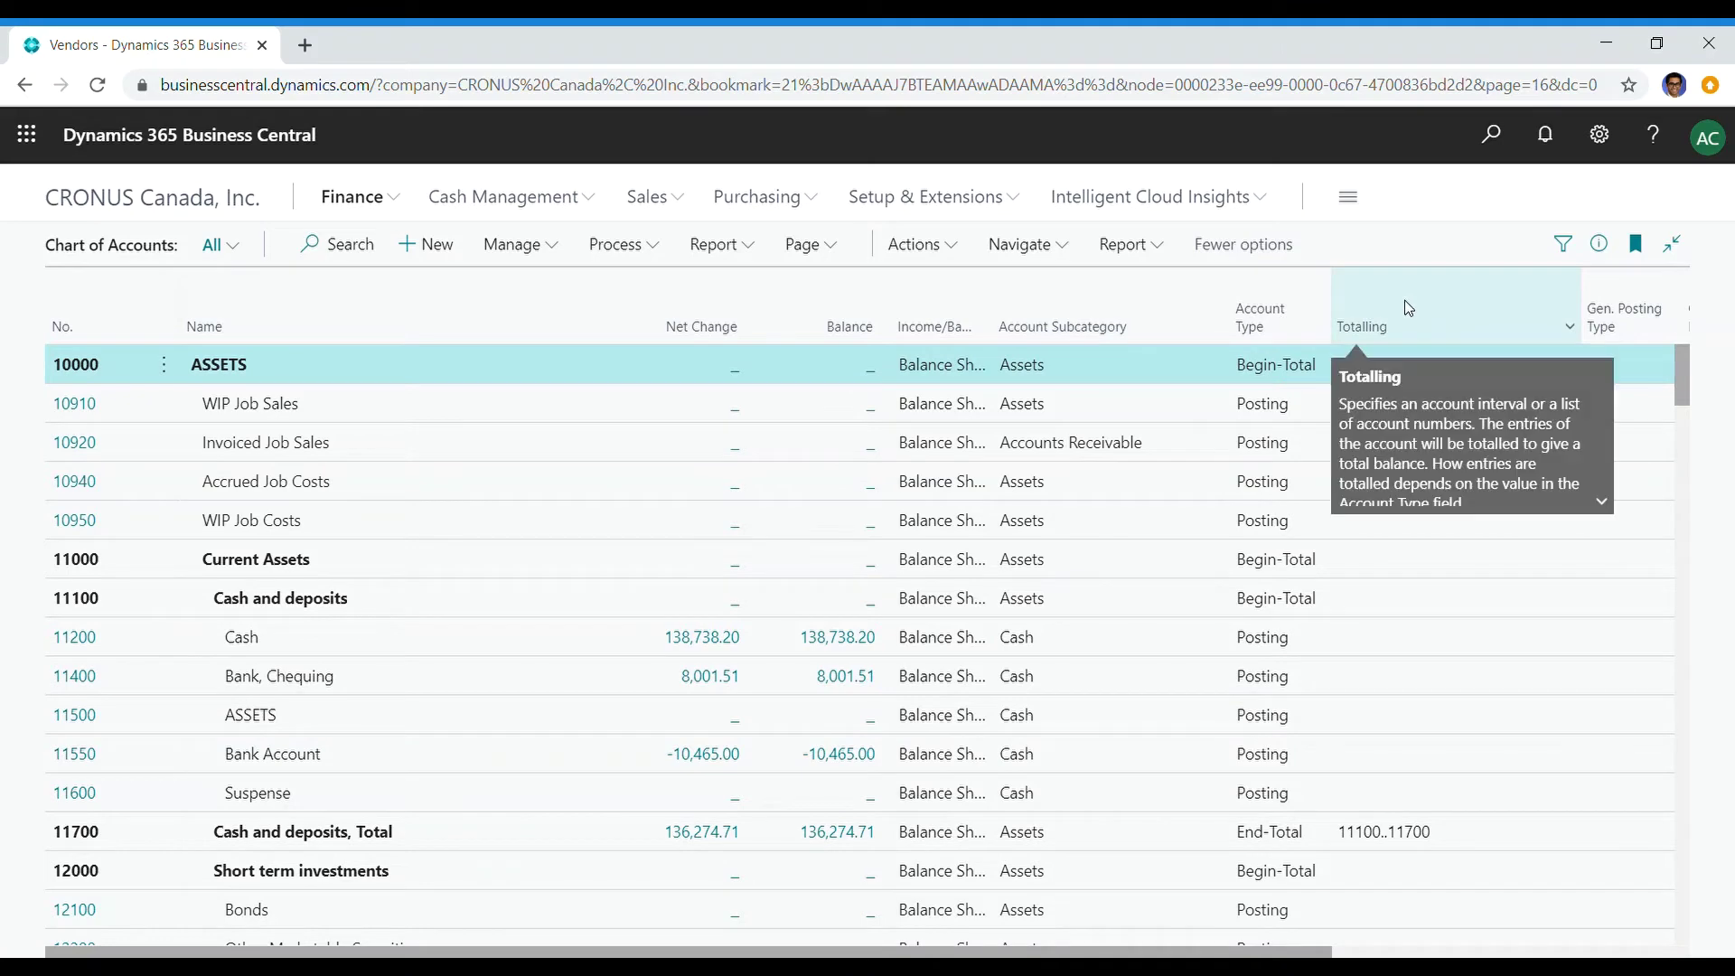
Step: Search 'chan log' to open Change Log Setup and display its Setup > Tables list
click(1489, 137)
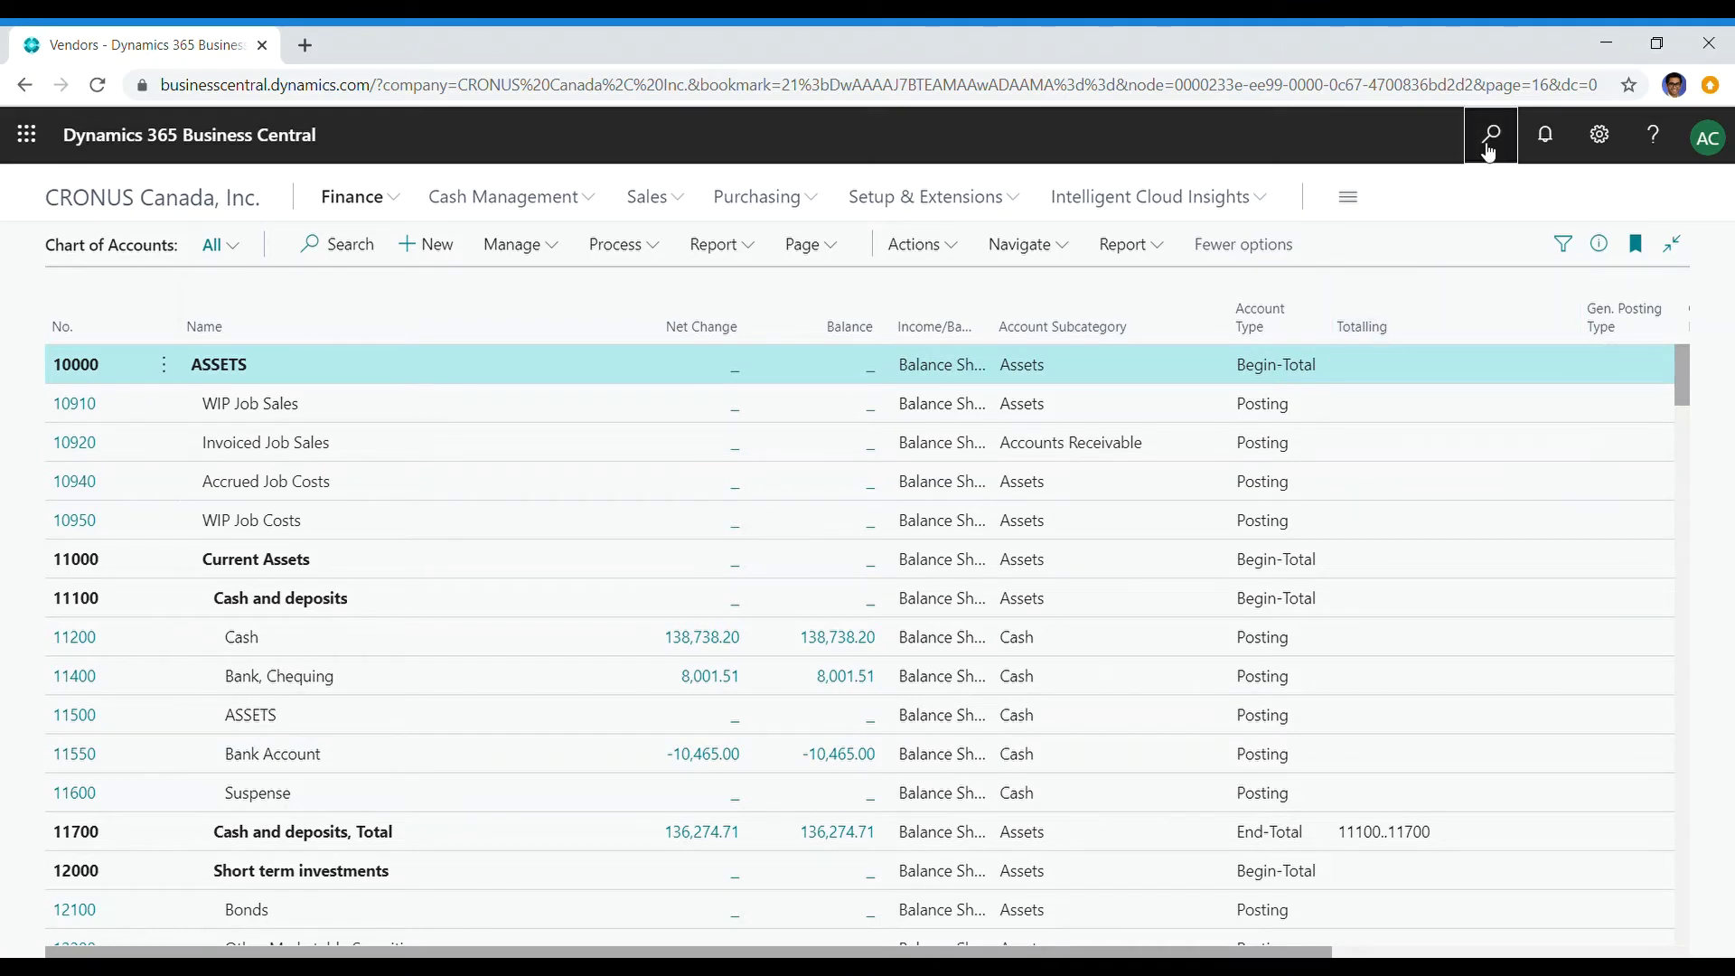
text(chan log en)
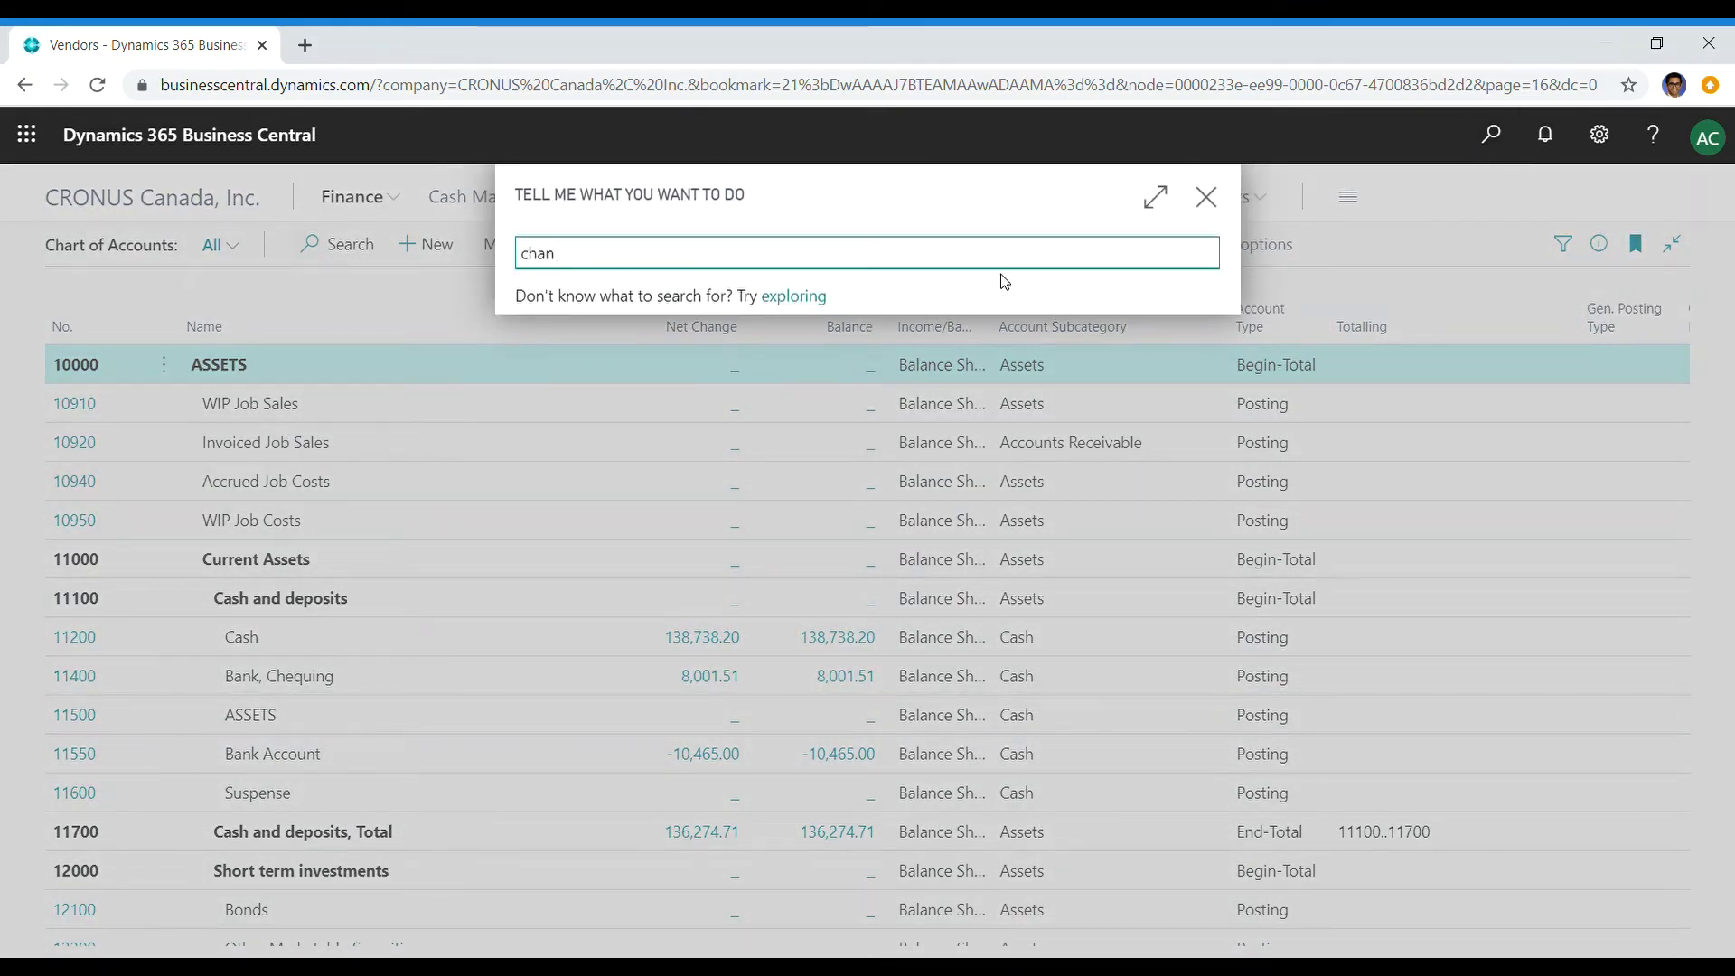
key(BackSpace)
key(BackSpace)
key(BackSpace)
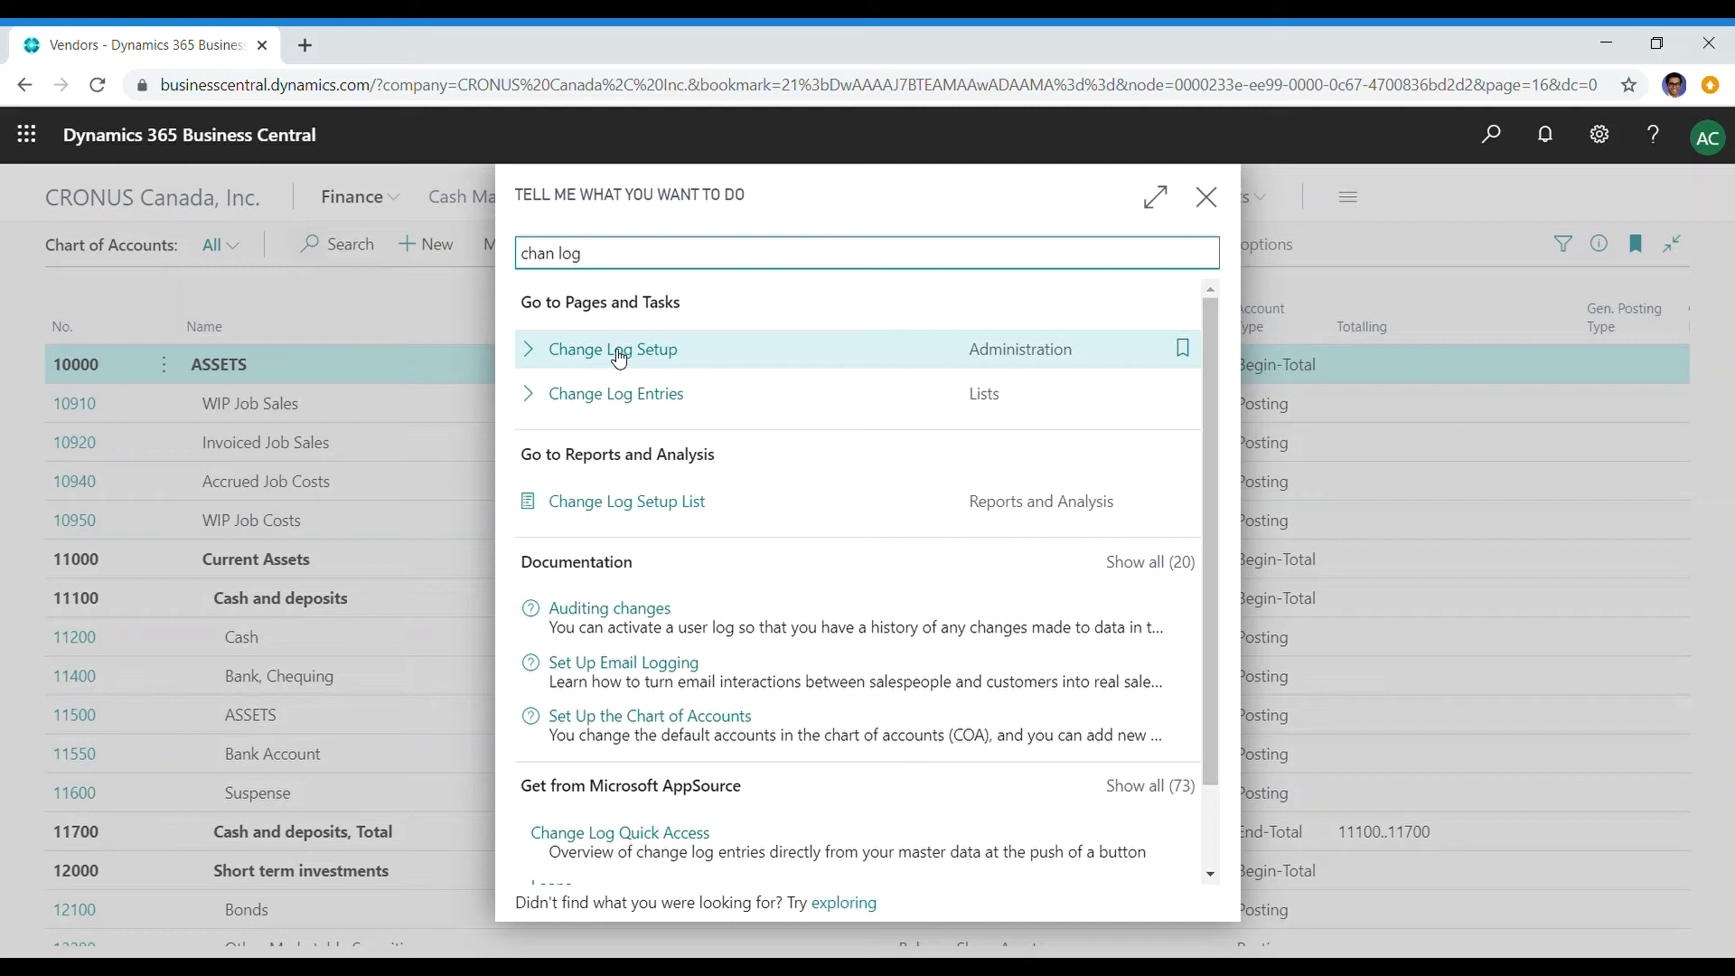
click(620, 359)
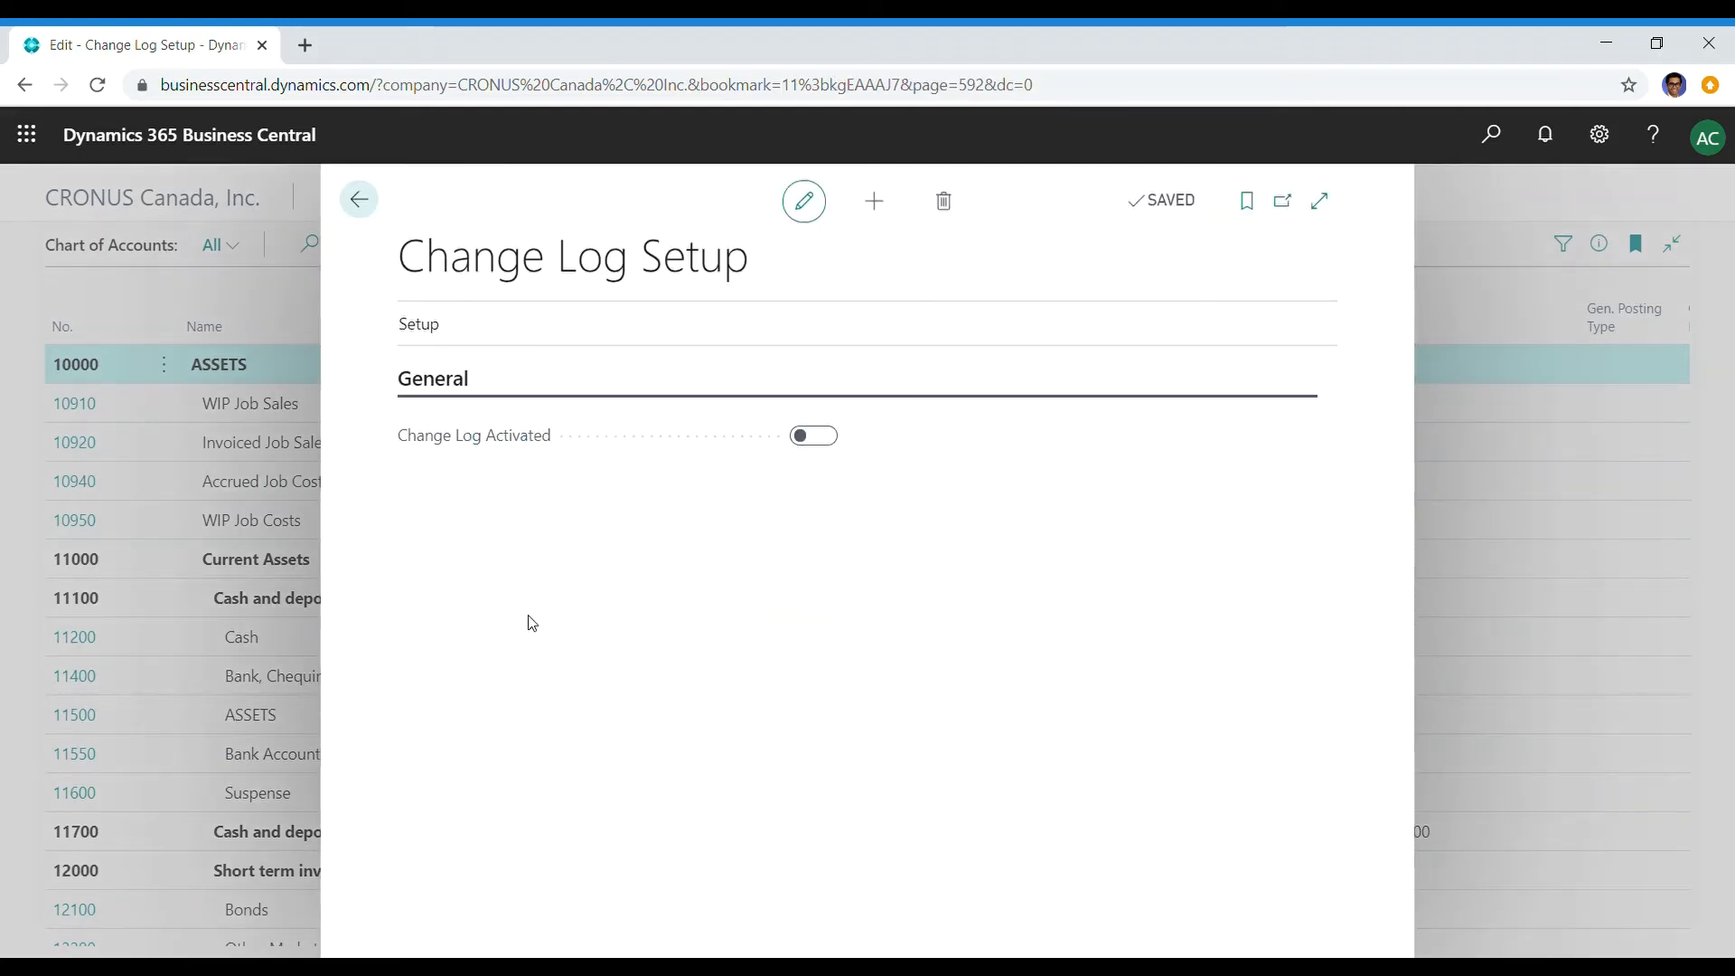
click(418, 324)
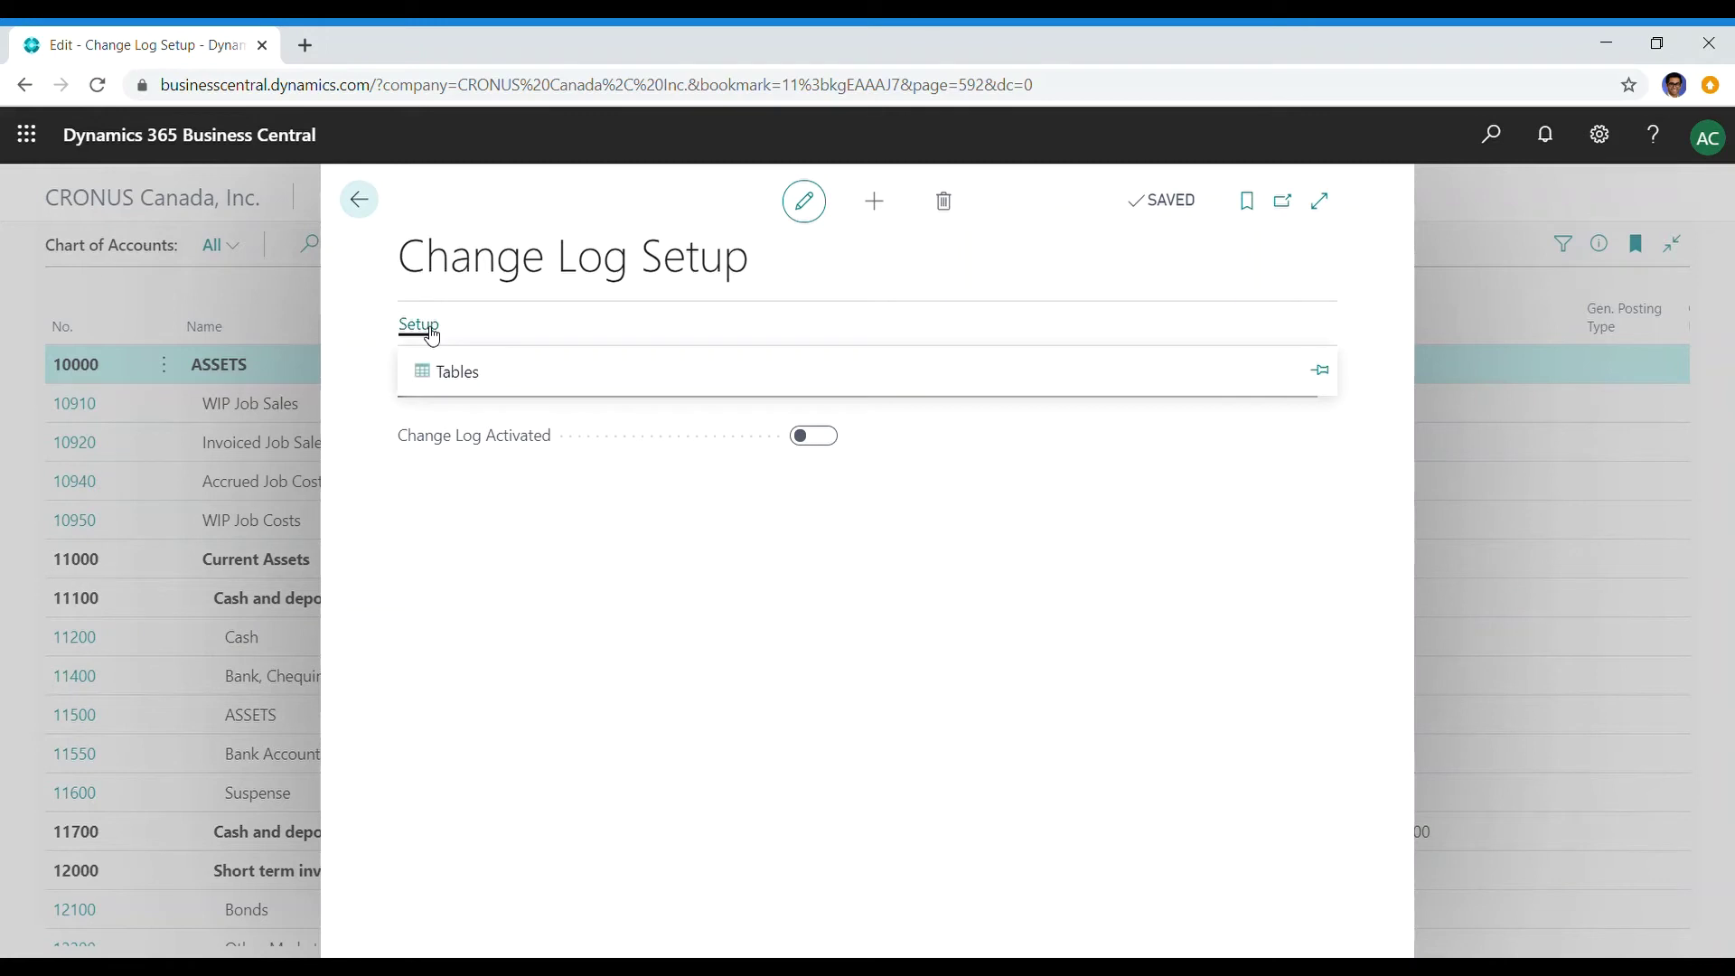
click(445, 374)
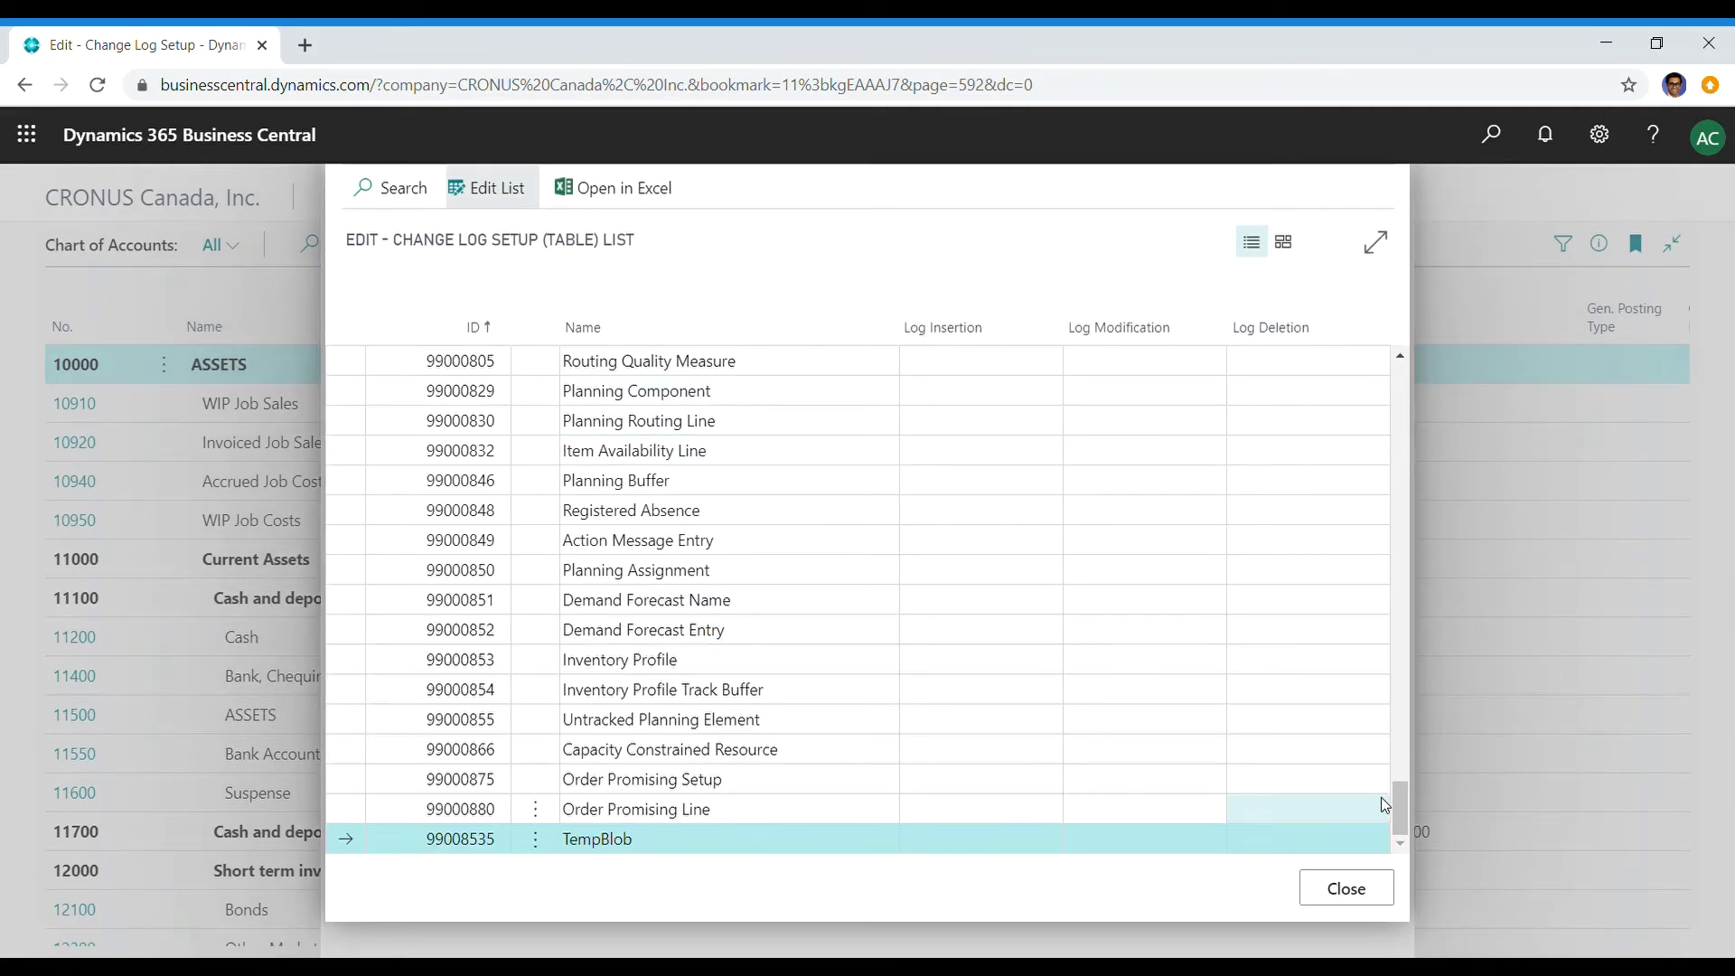
Step: Search the change log table list for vendor tables so 23 Vendor appears first
drag(1404, 795, 1420, 432)
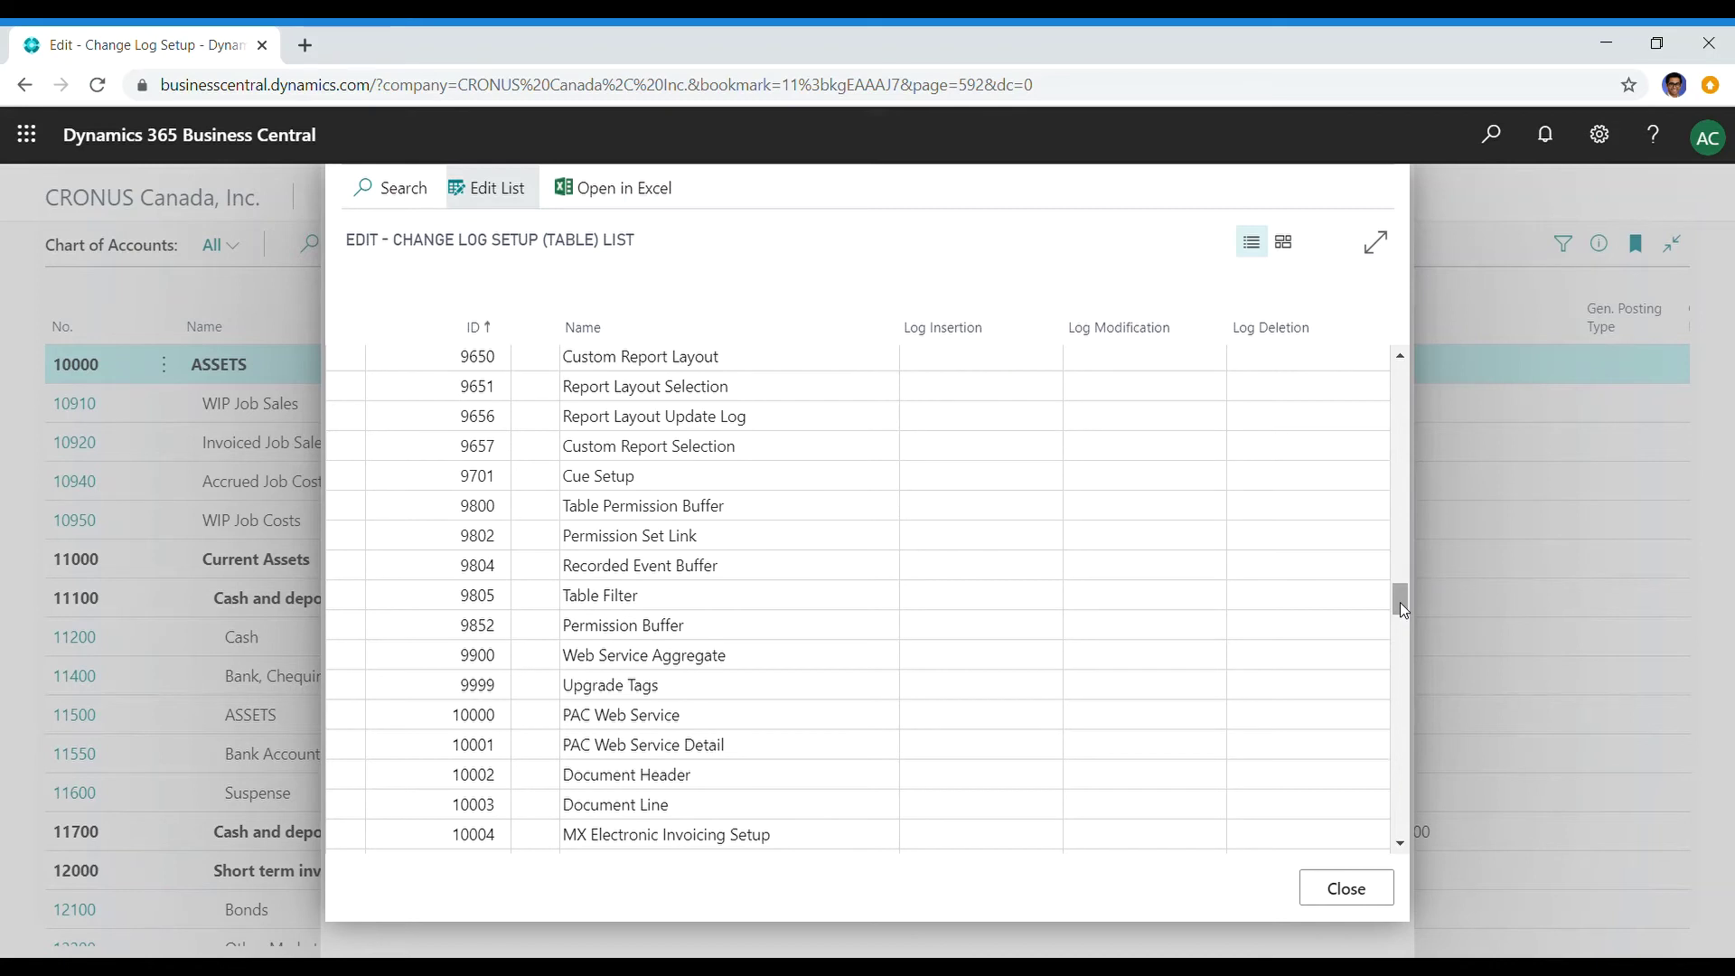
click(410, 211)
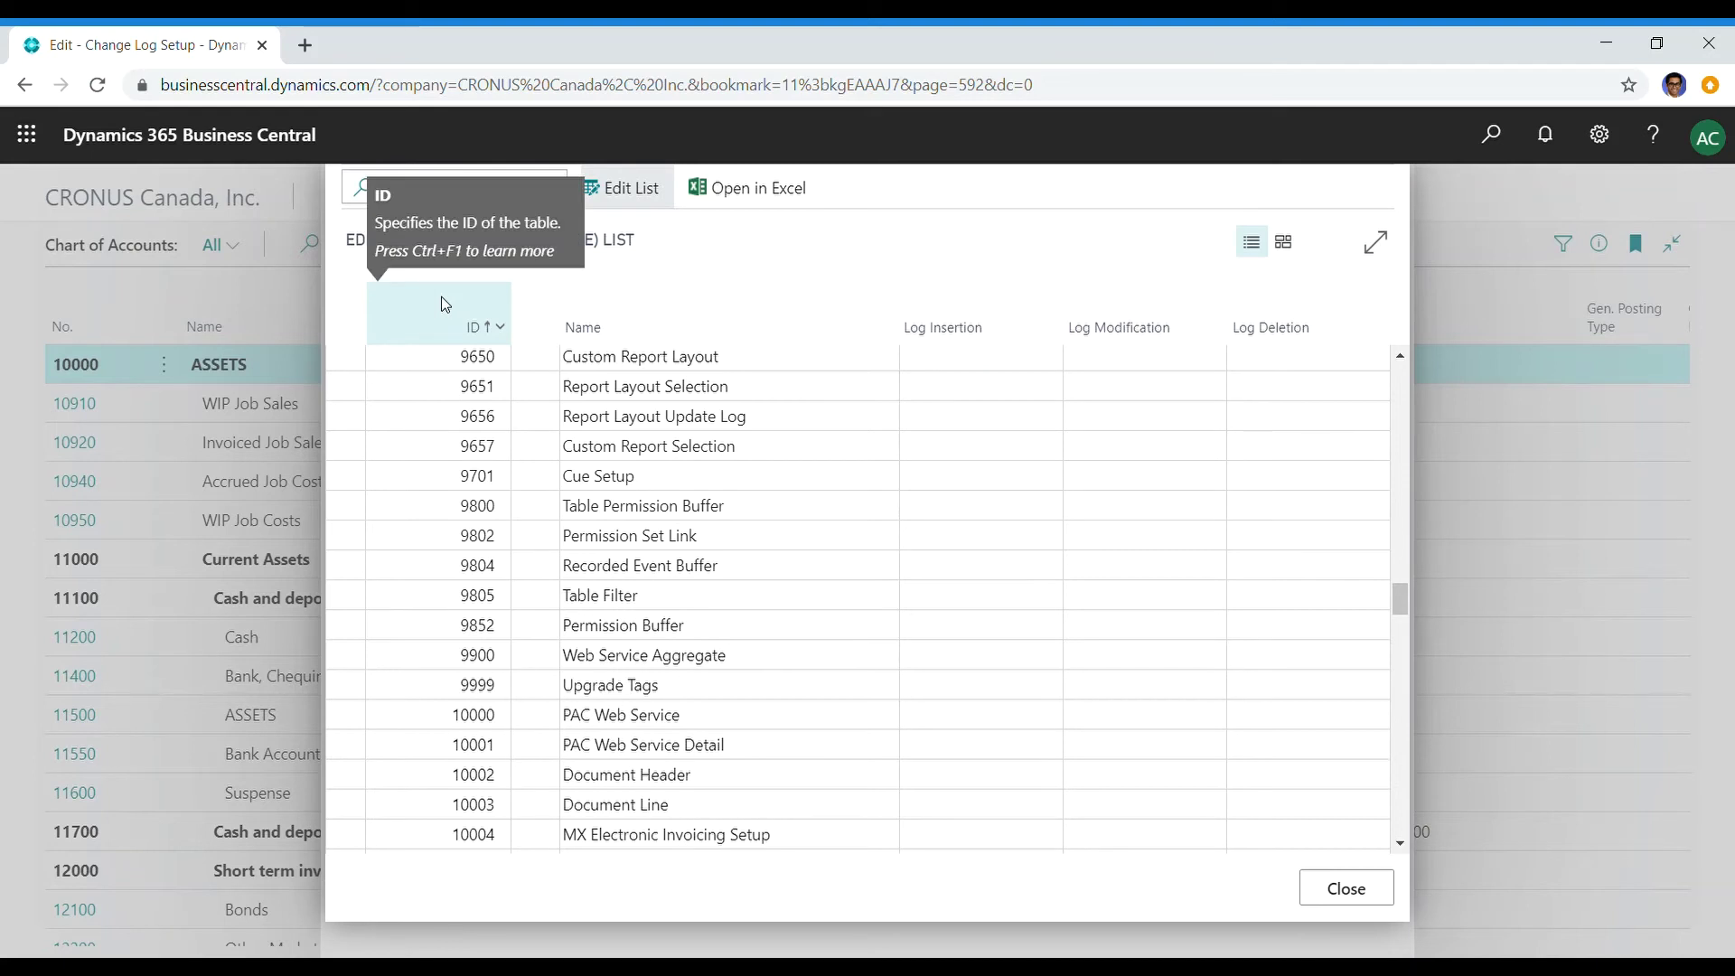
text(ver)
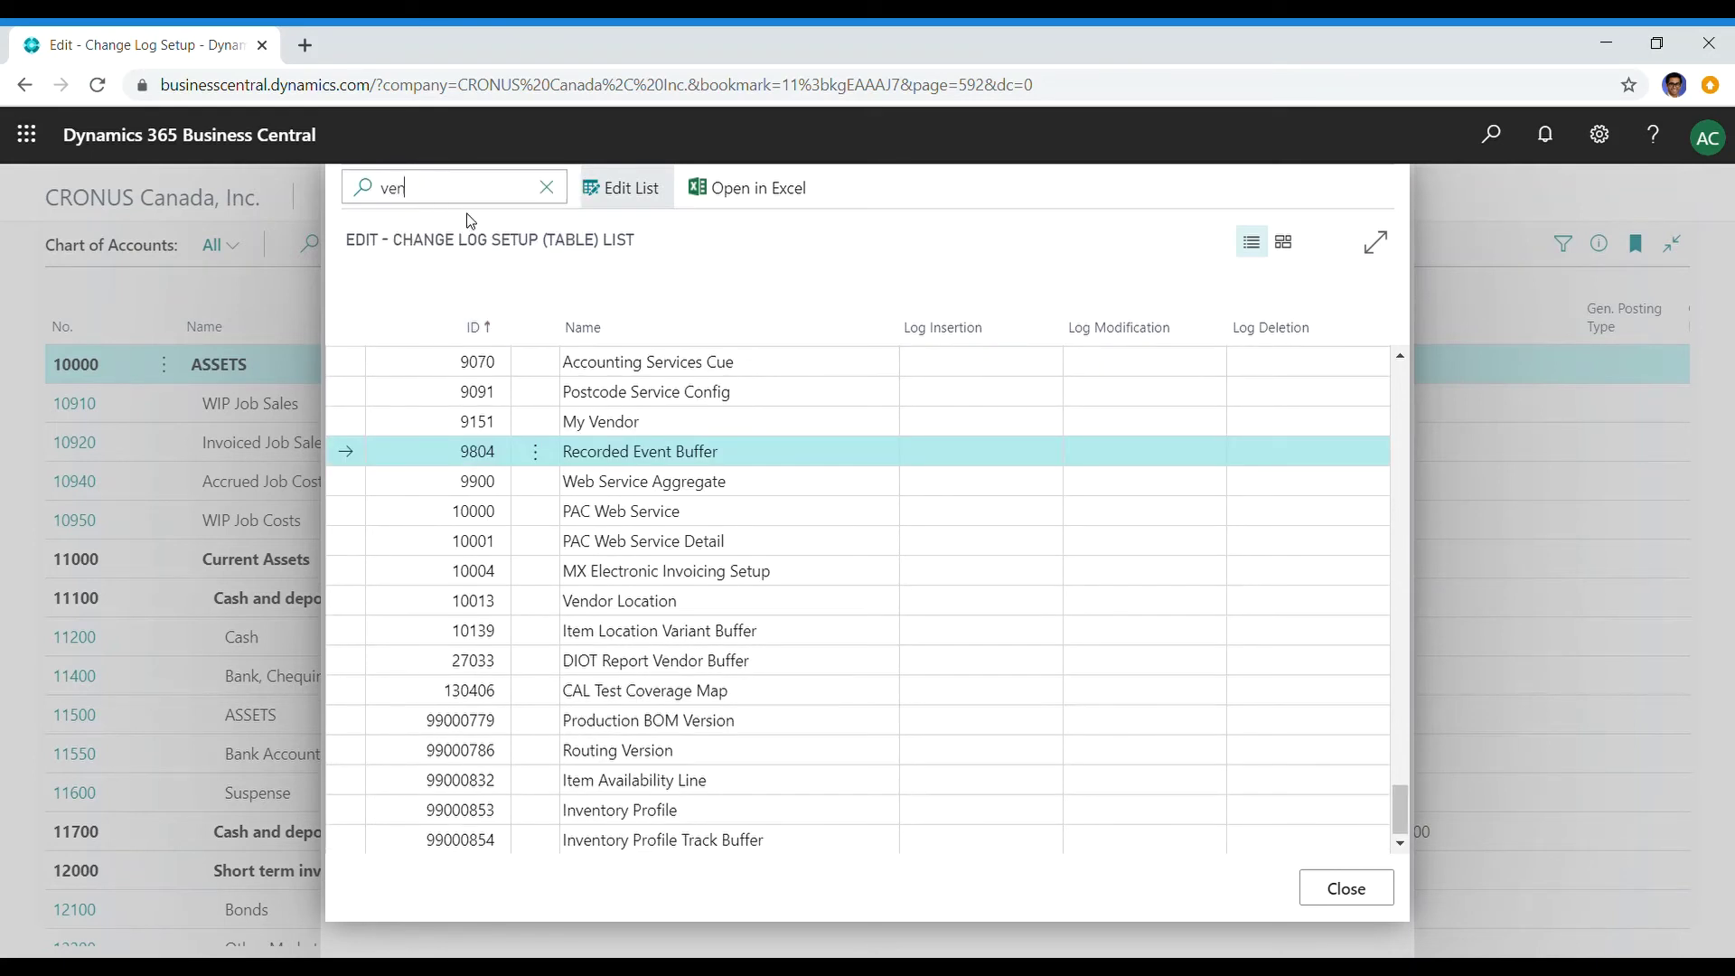
text(do)
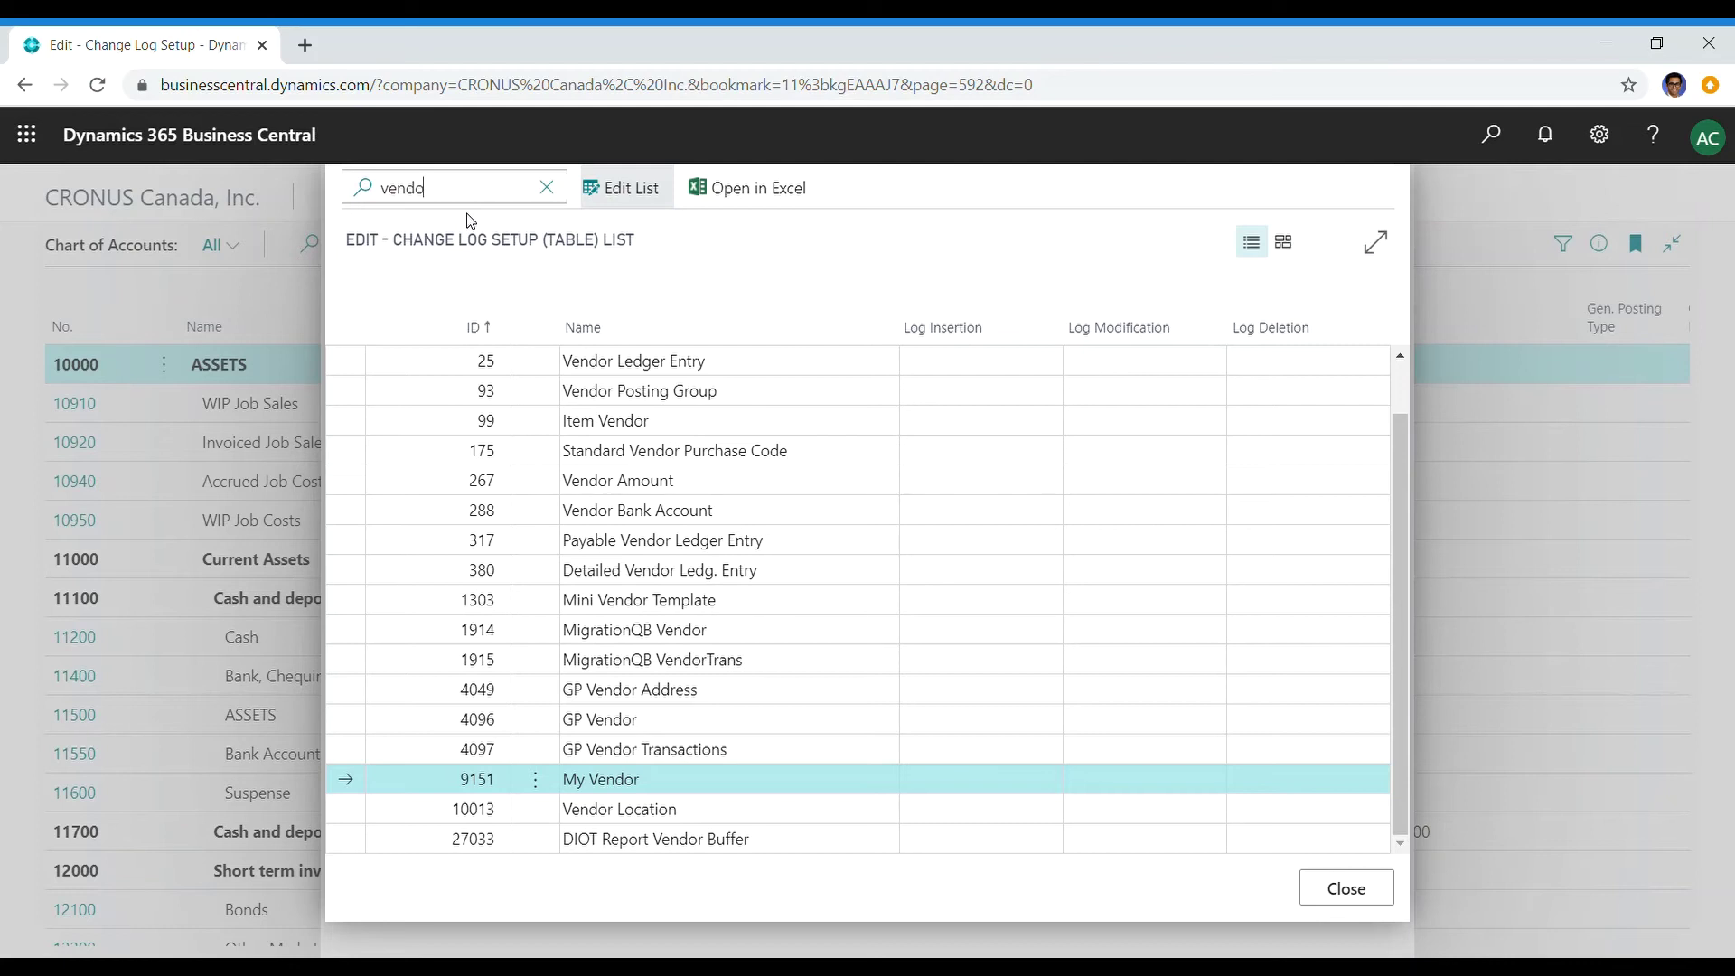
click(1396, 374)
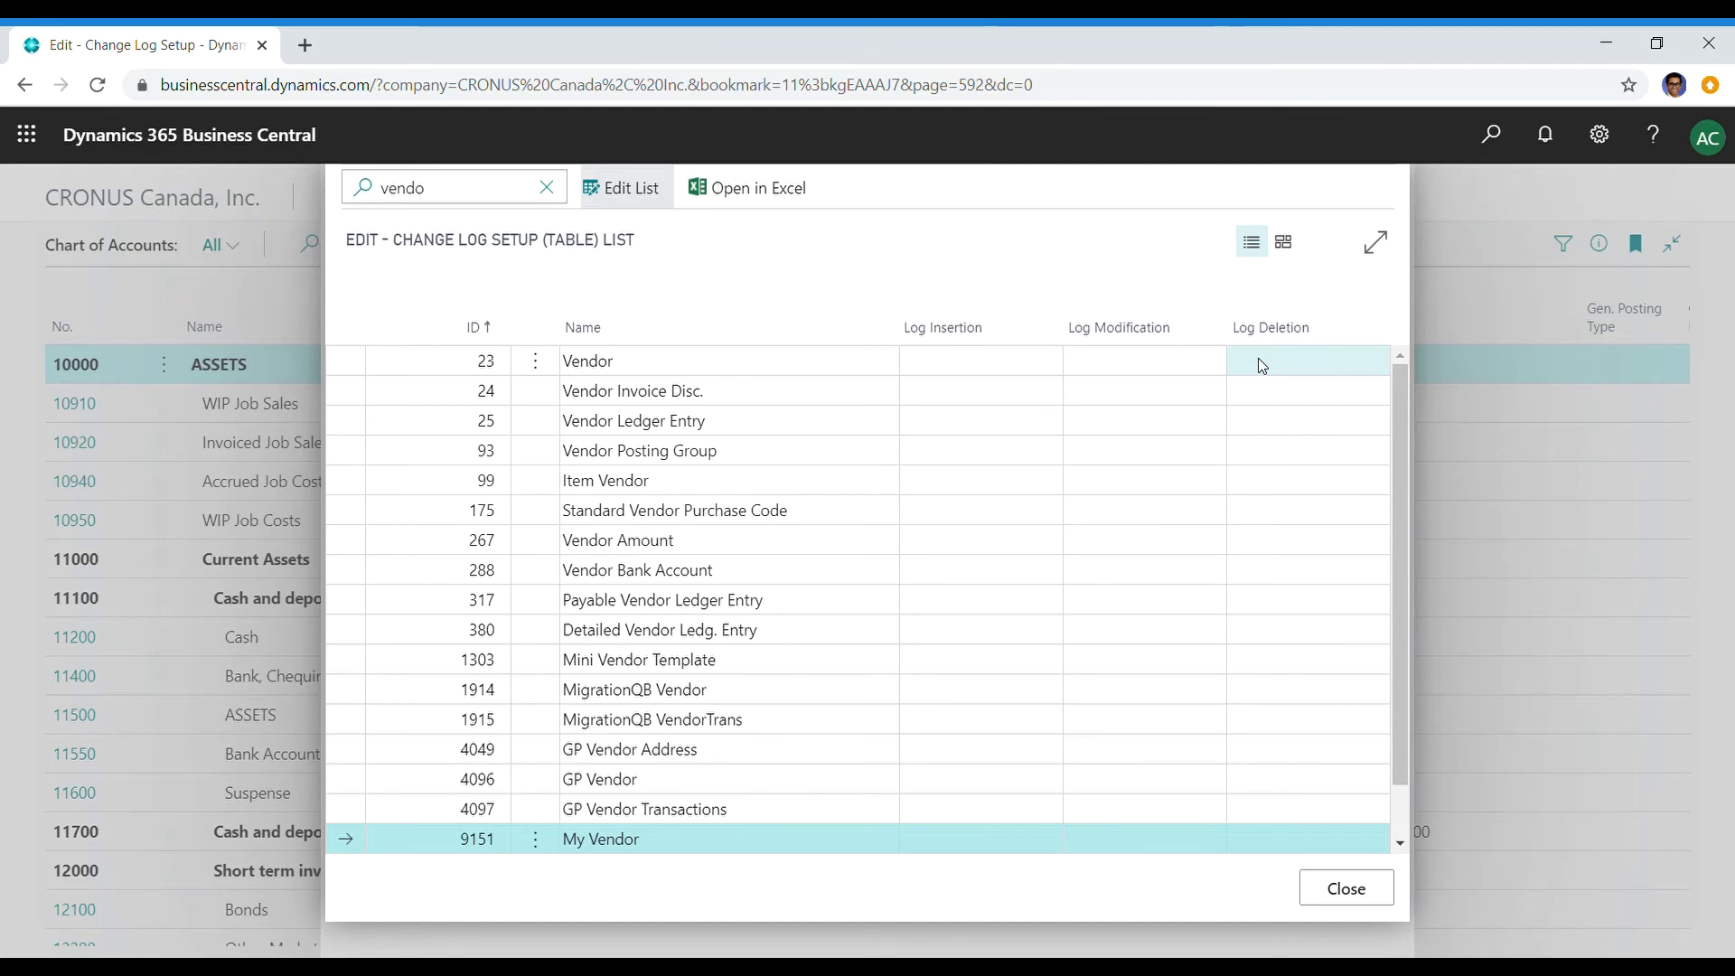
Step: Set Vendor Log Insertion to Some Fields, selecting Name, Address and City
click(1037, 362)
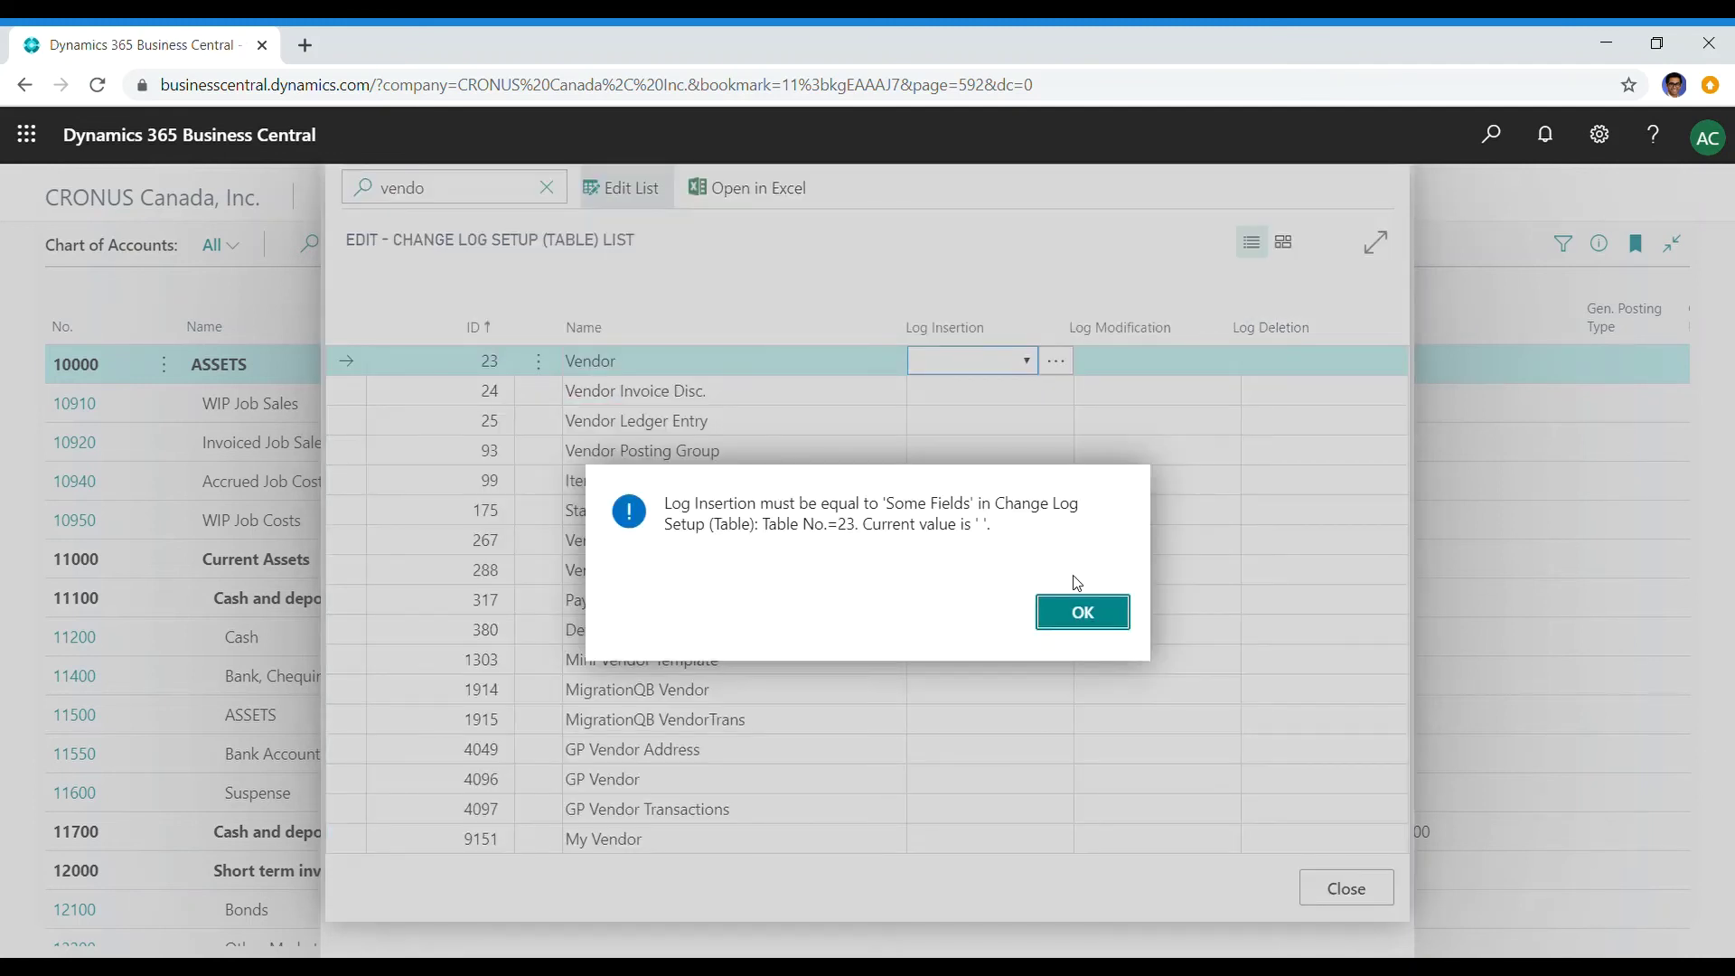
click(1081, 614)
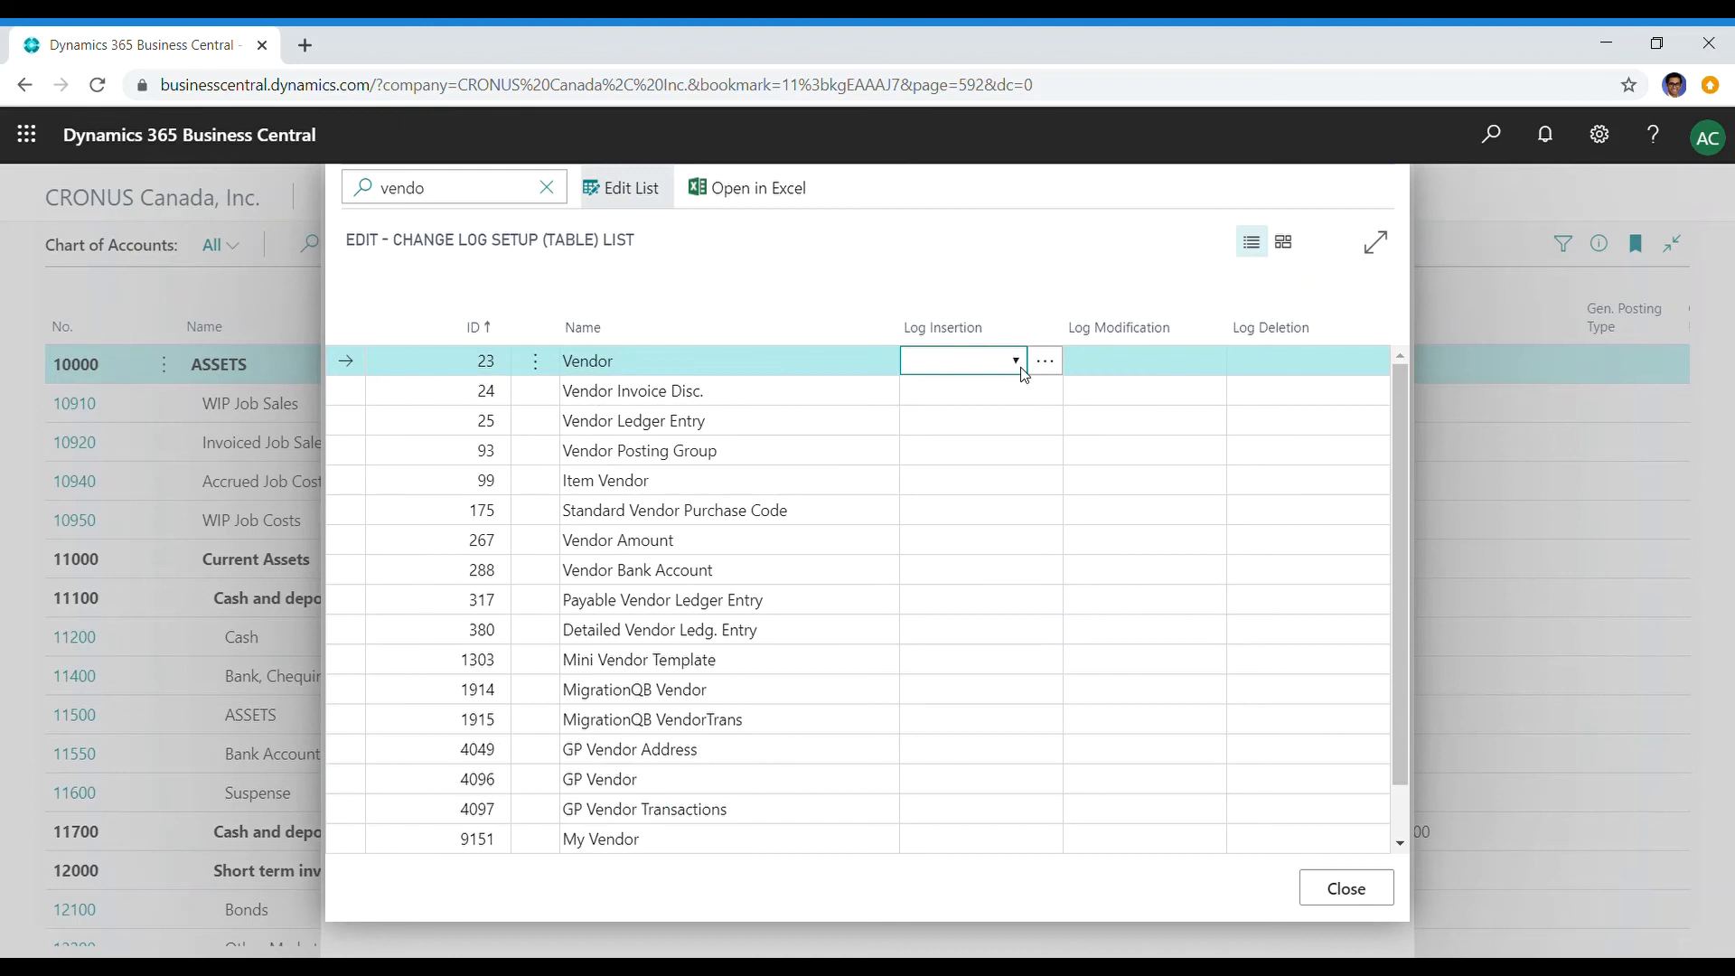
click(1019, 368)
click(969, 412)
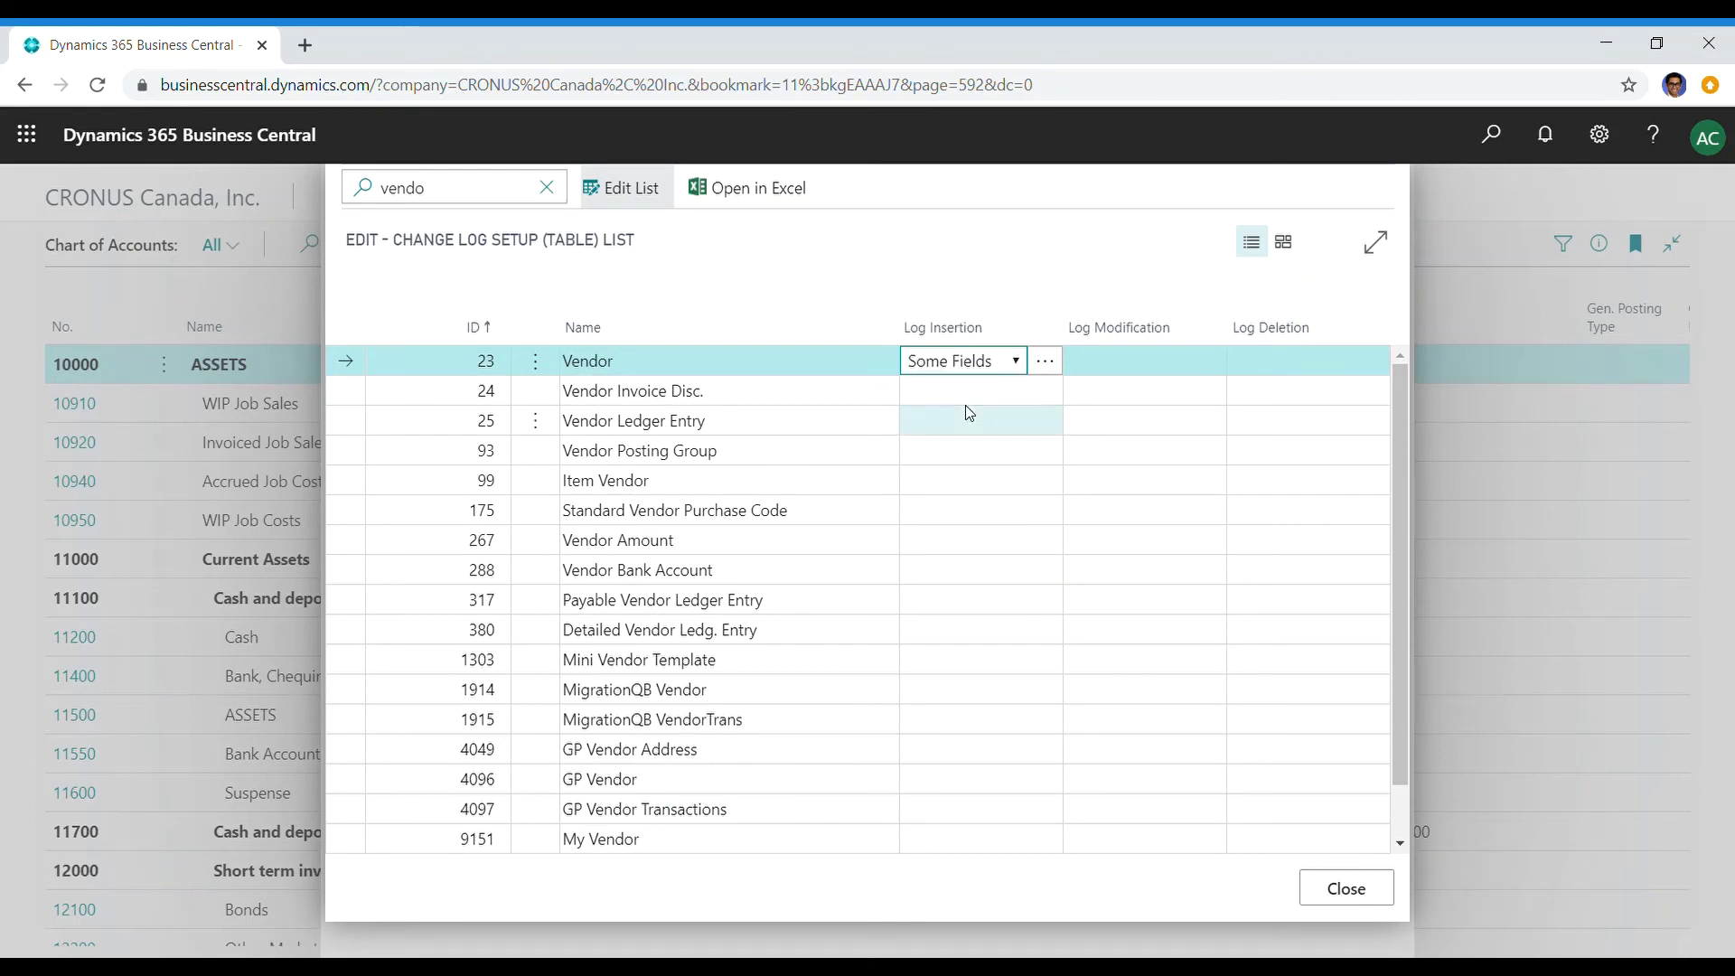
click(1045, 361)
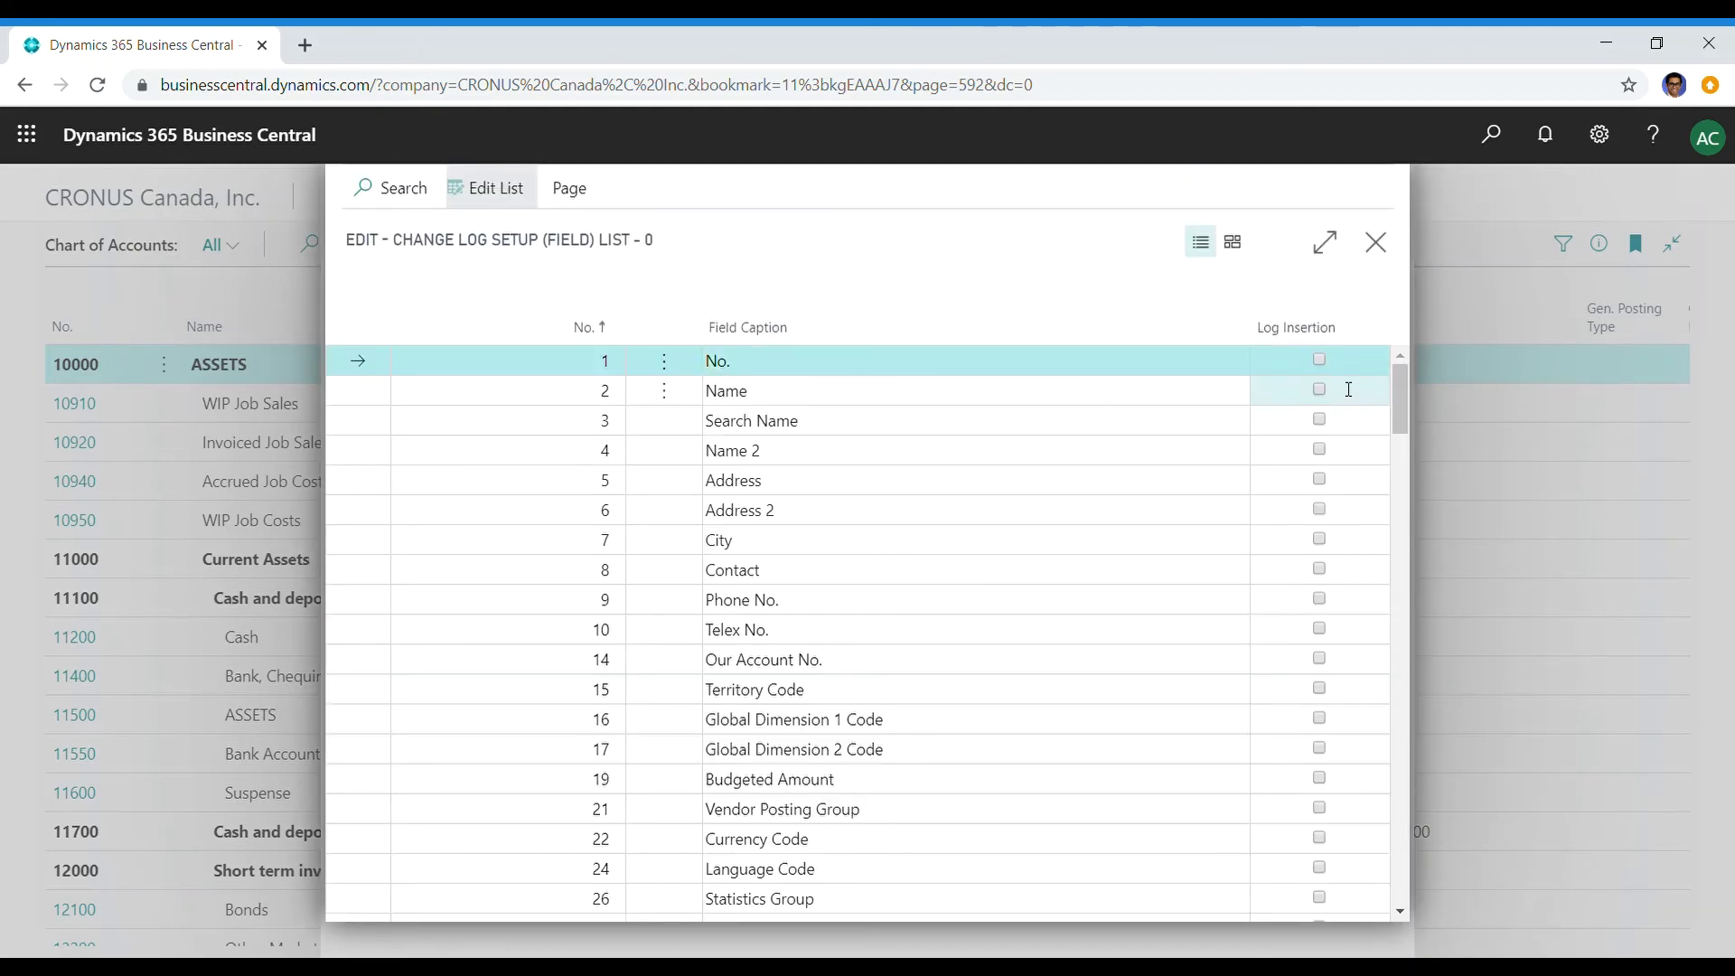
click(1320, 390)
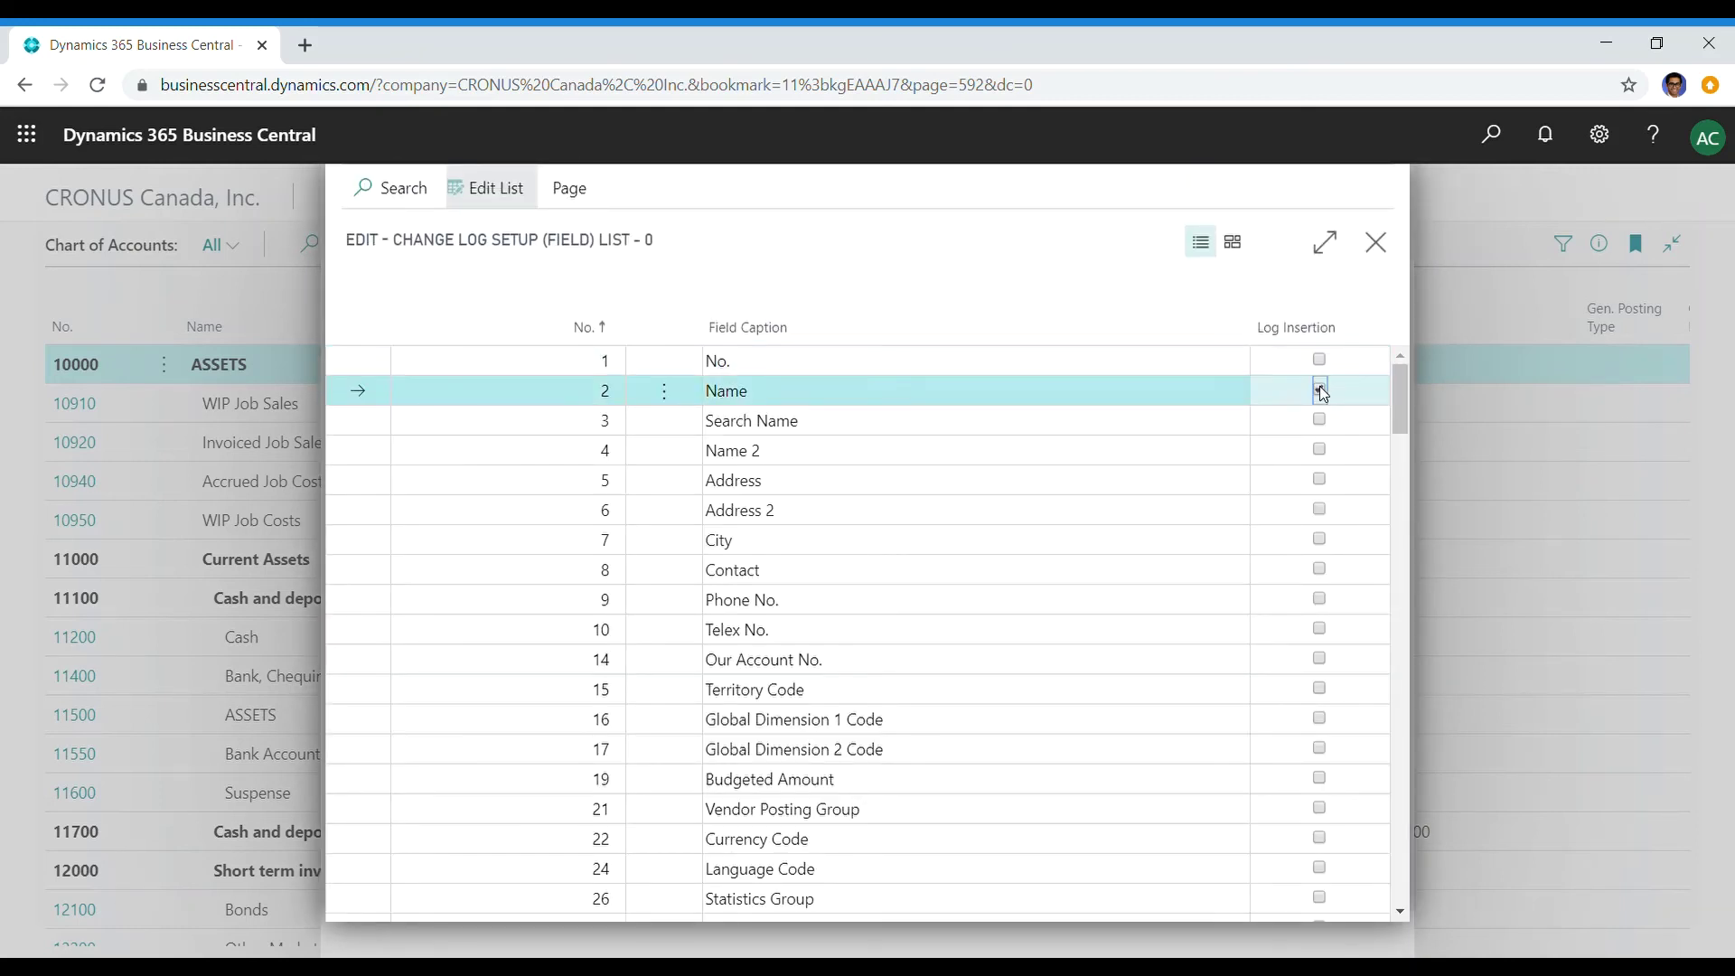
click(1320, 480)
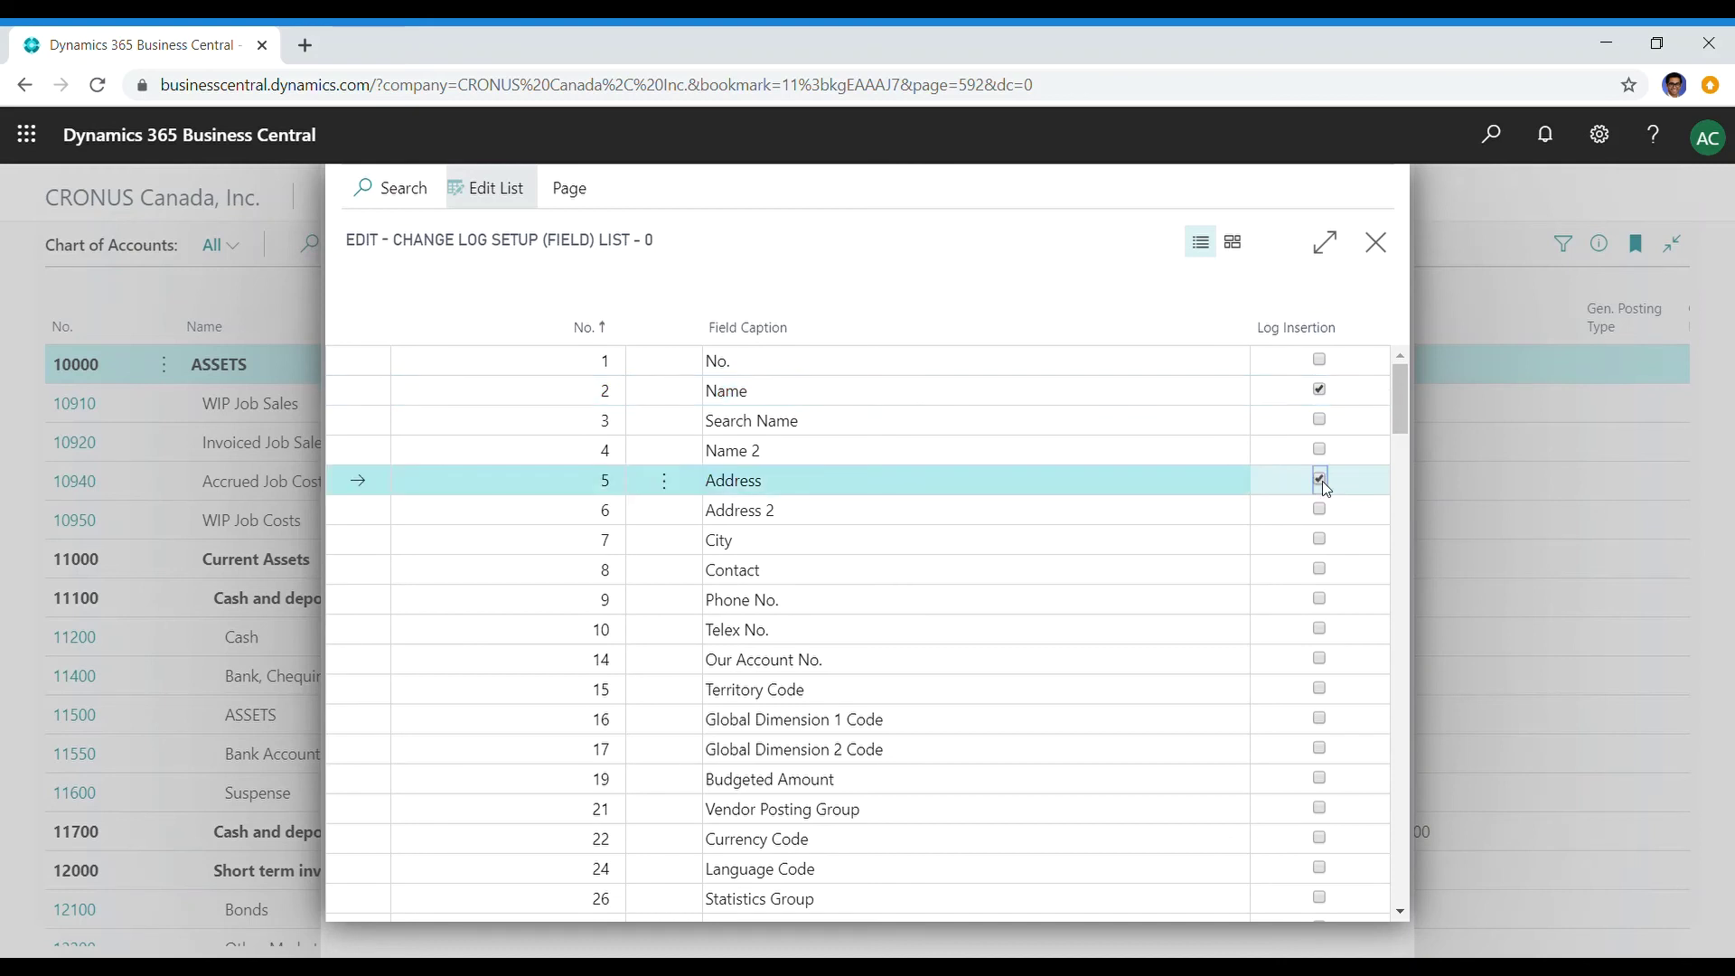
click(1319, 539)
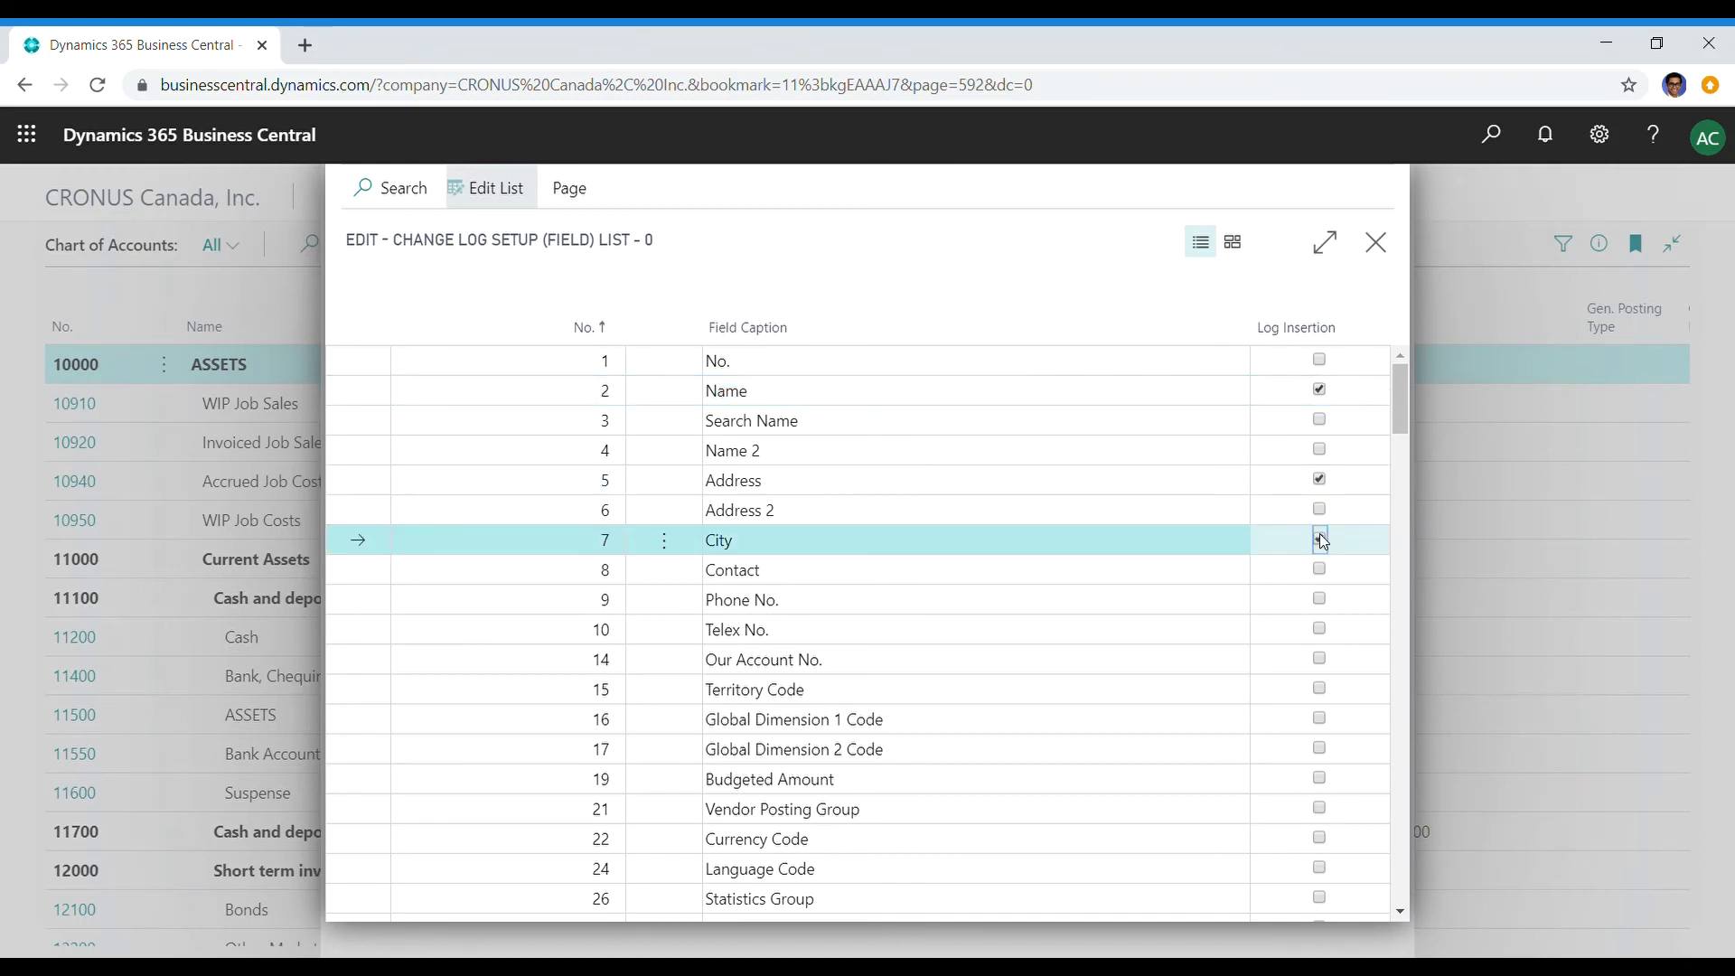
key(Escape)
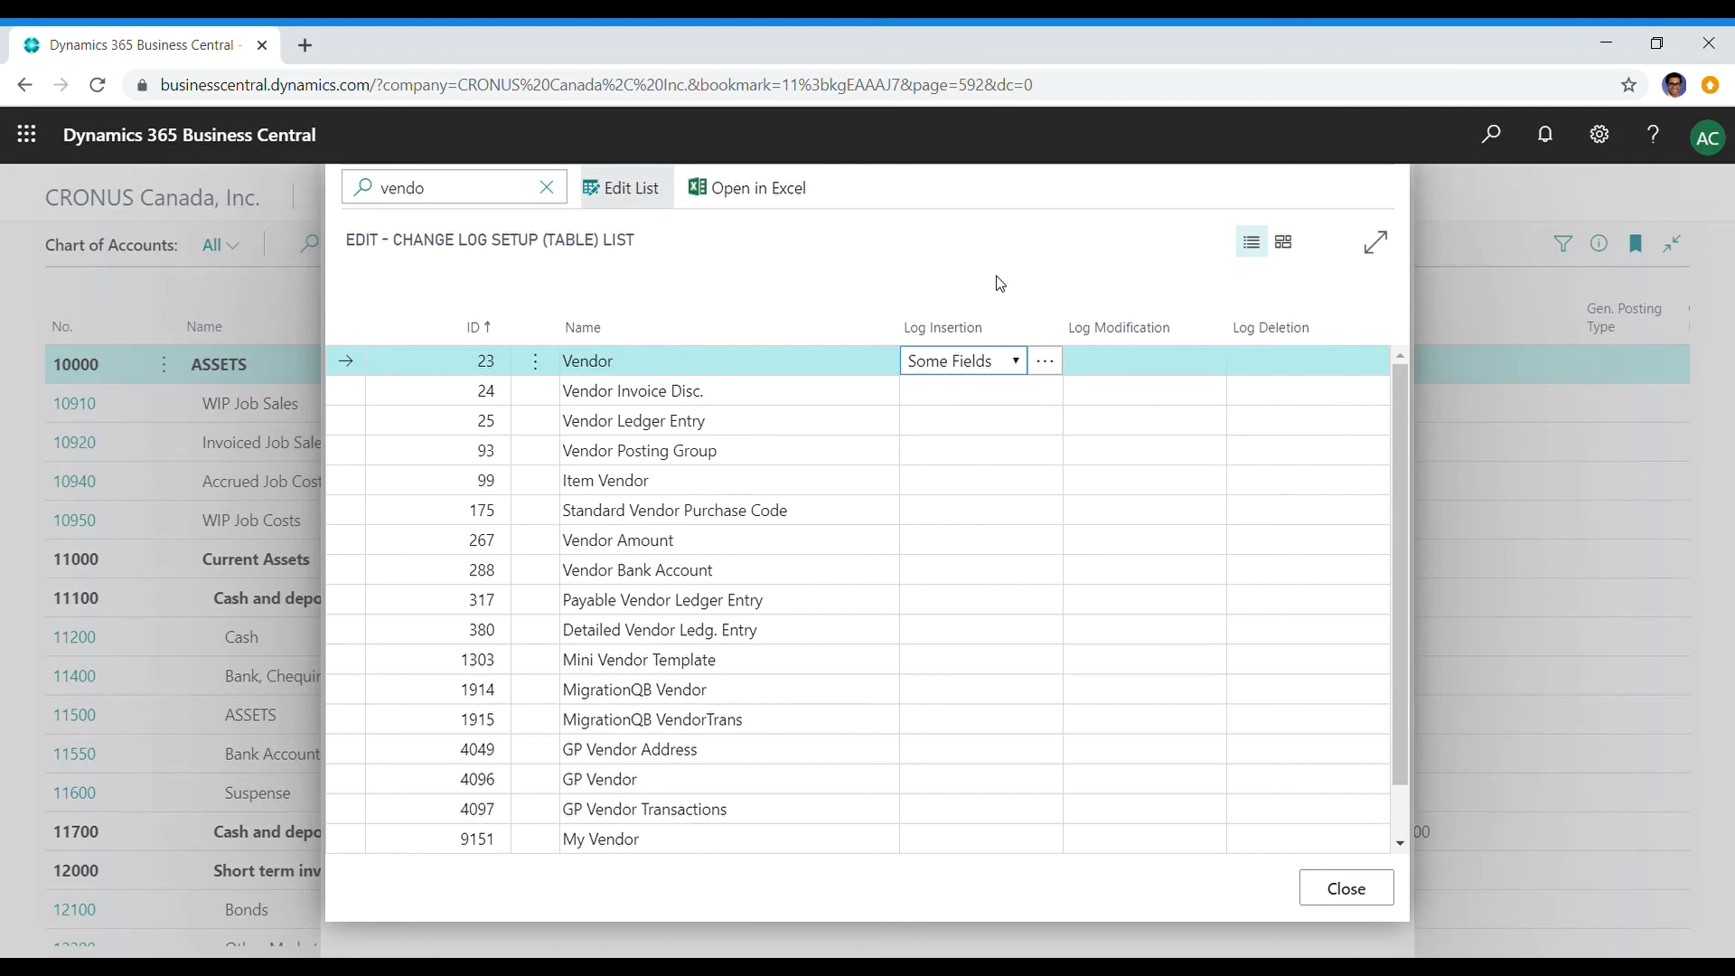
Step: Set Vendor Log Modification to Some Fields
click(1103, 363)
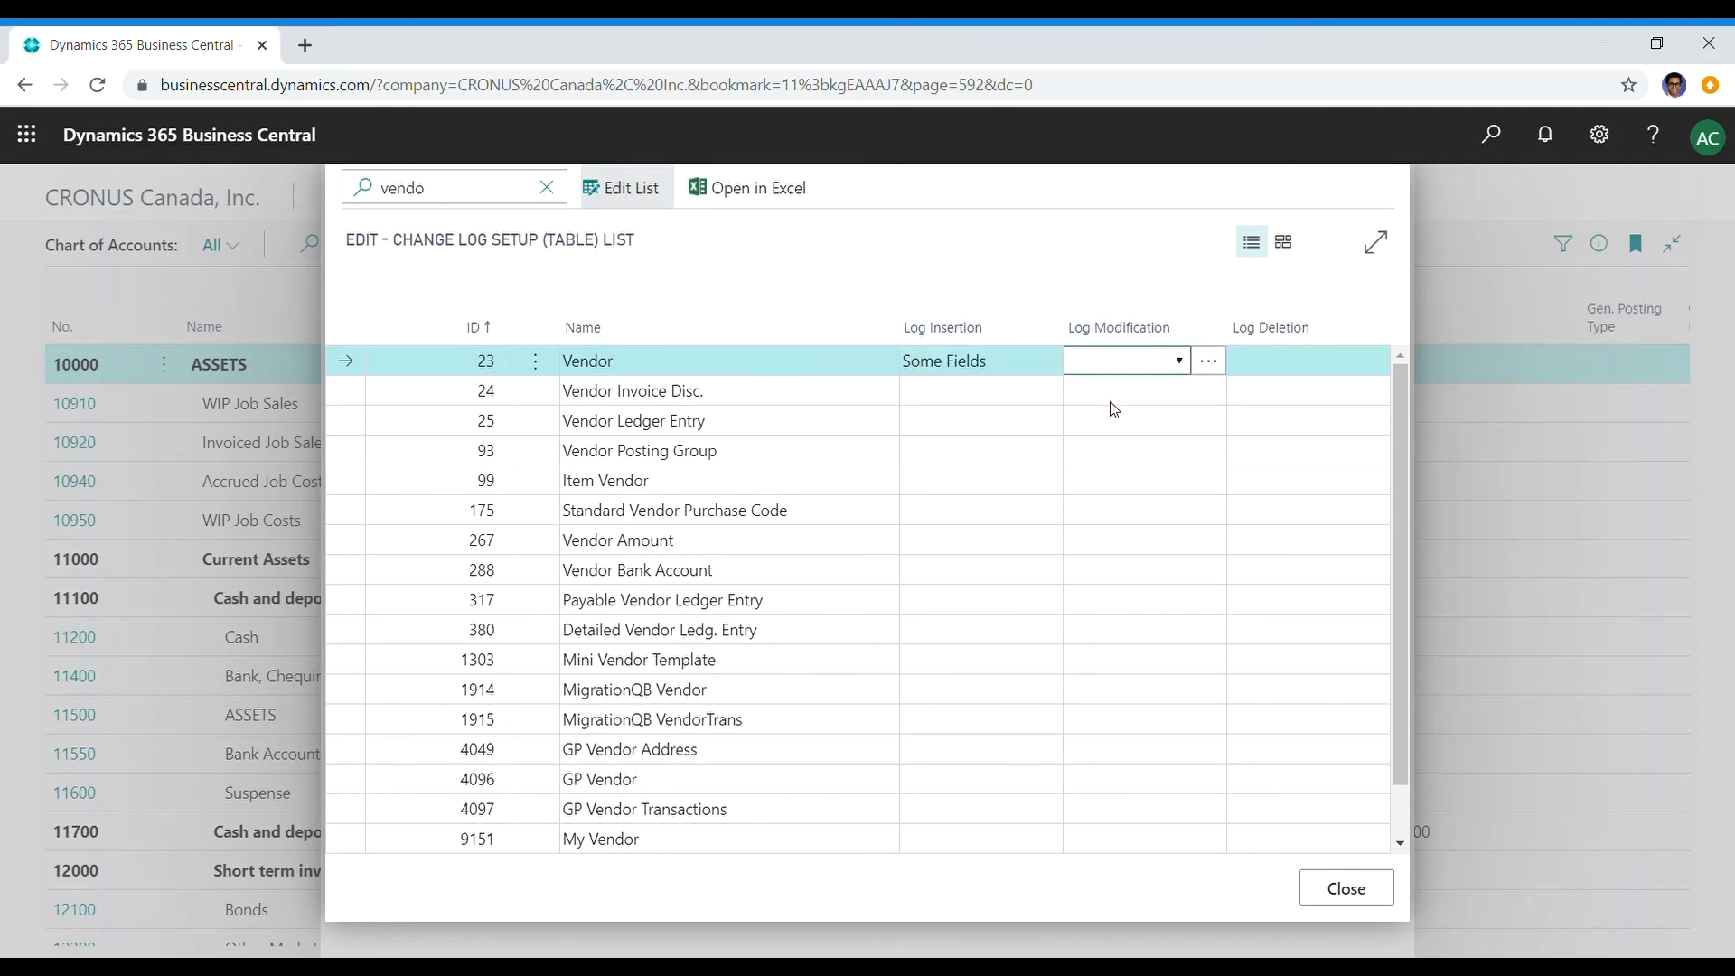
text(s)
click(1208, 362)
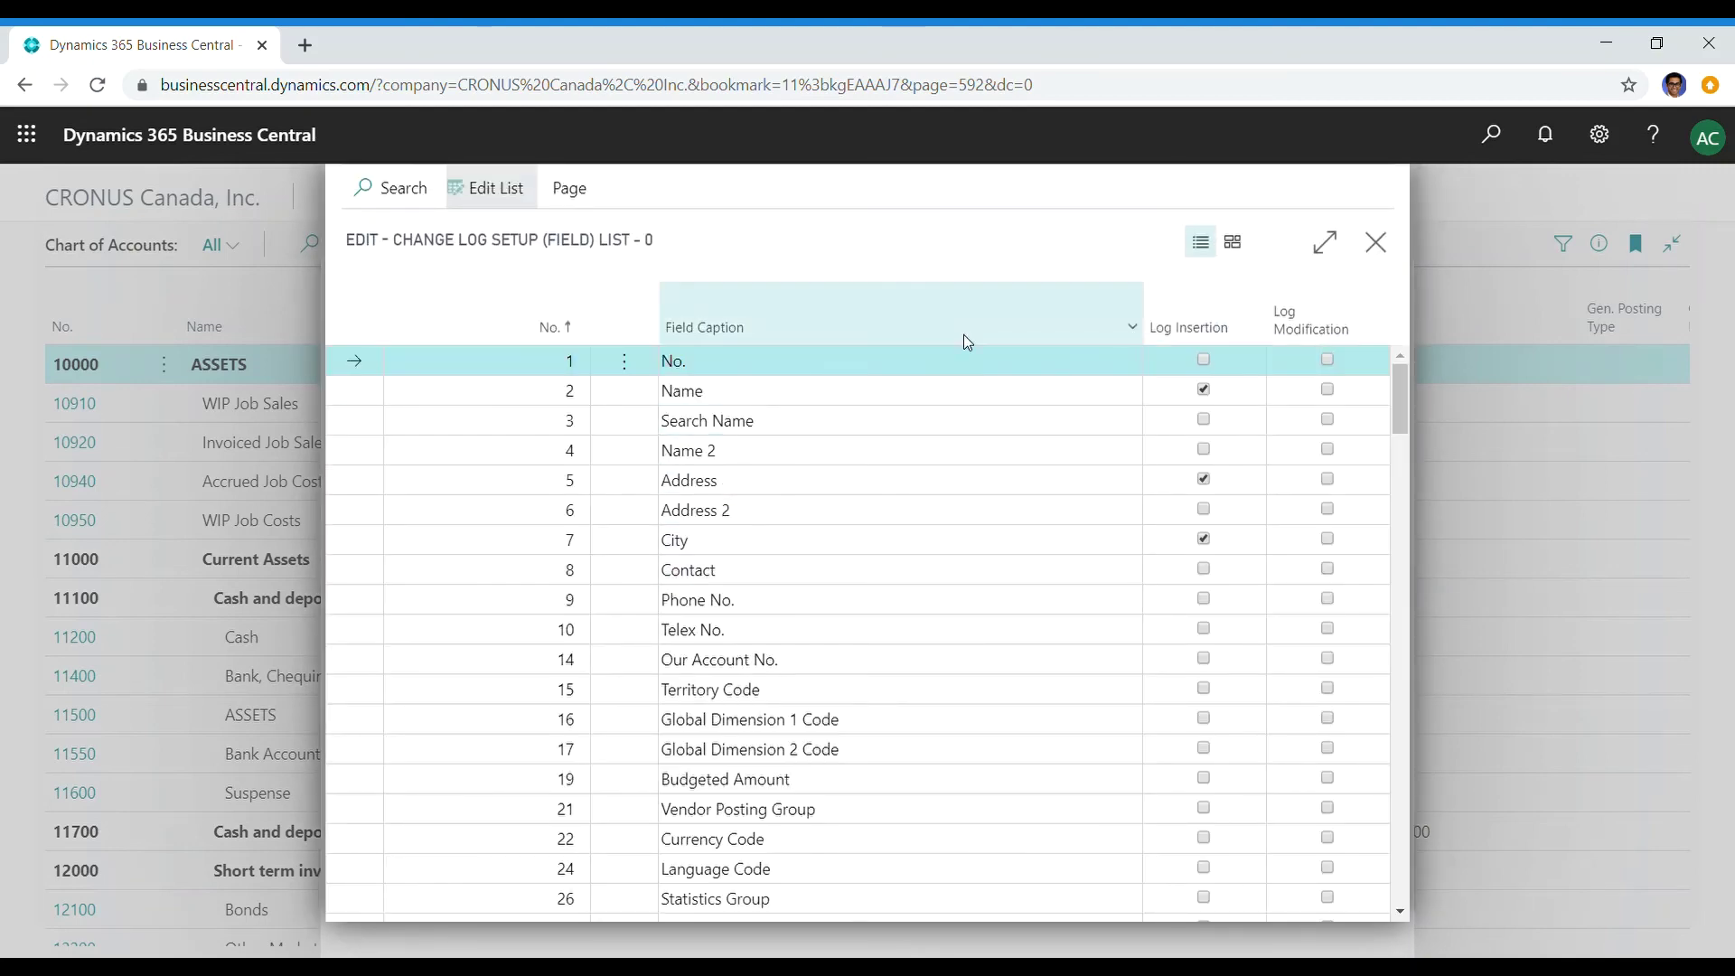
key(Escape)
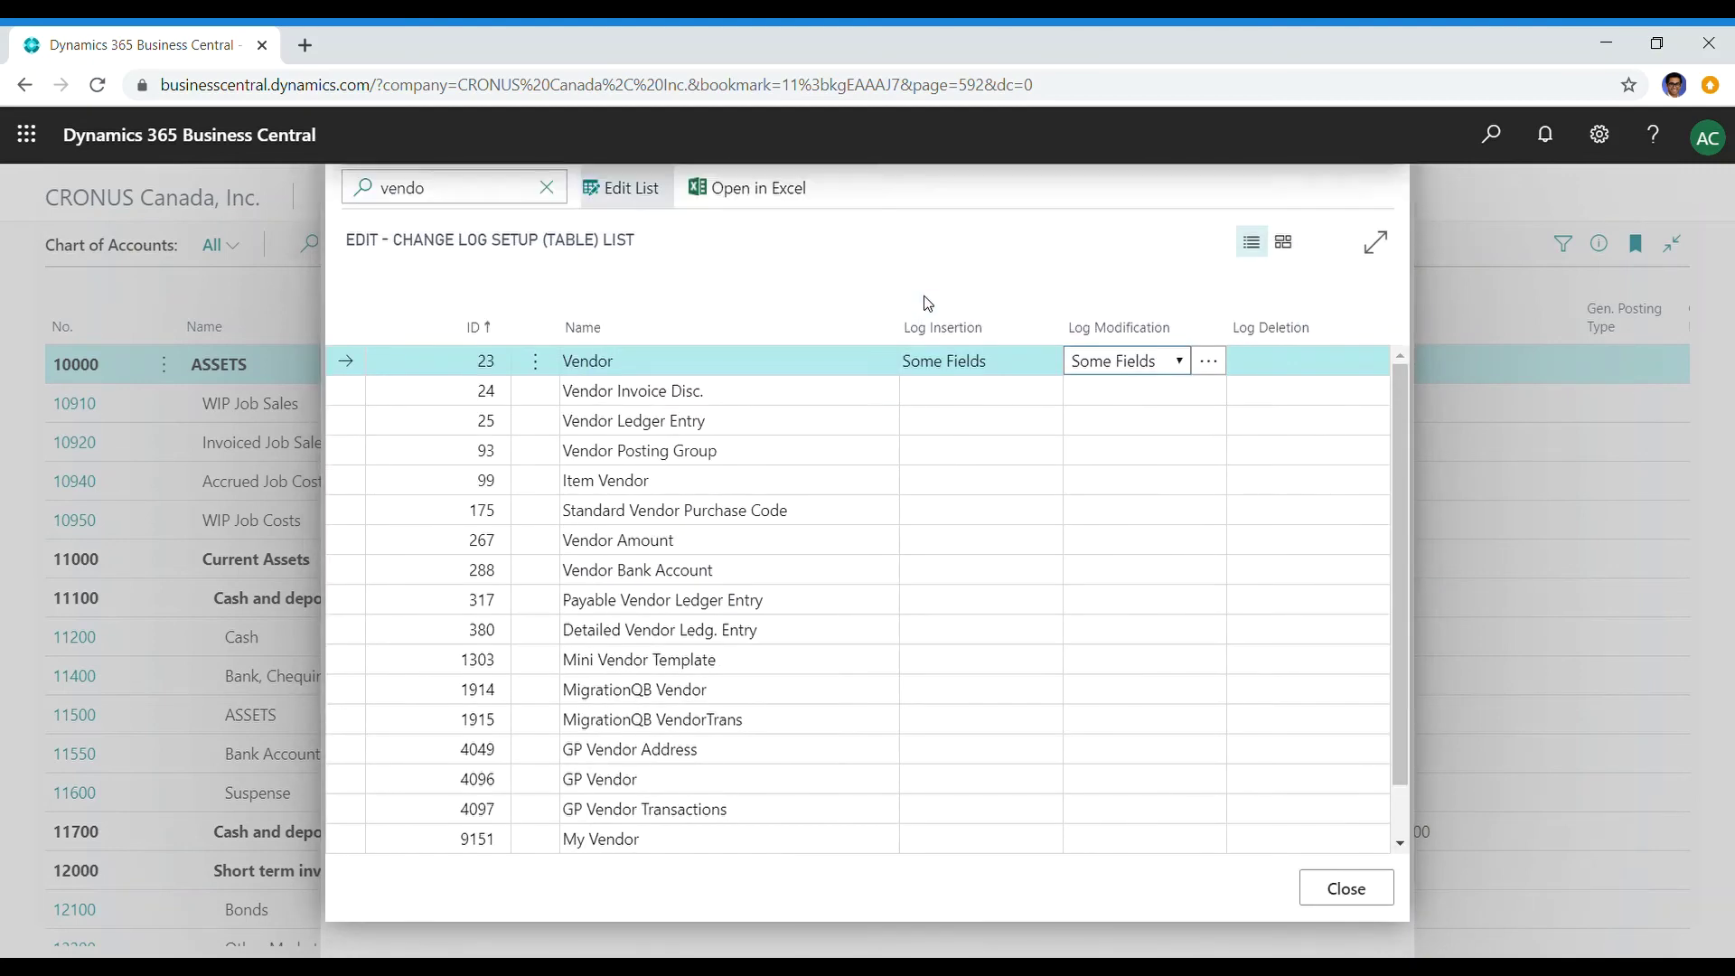
Step: Set Vendor Log Deletion to All Fields and close the table list
click(1268, 371)
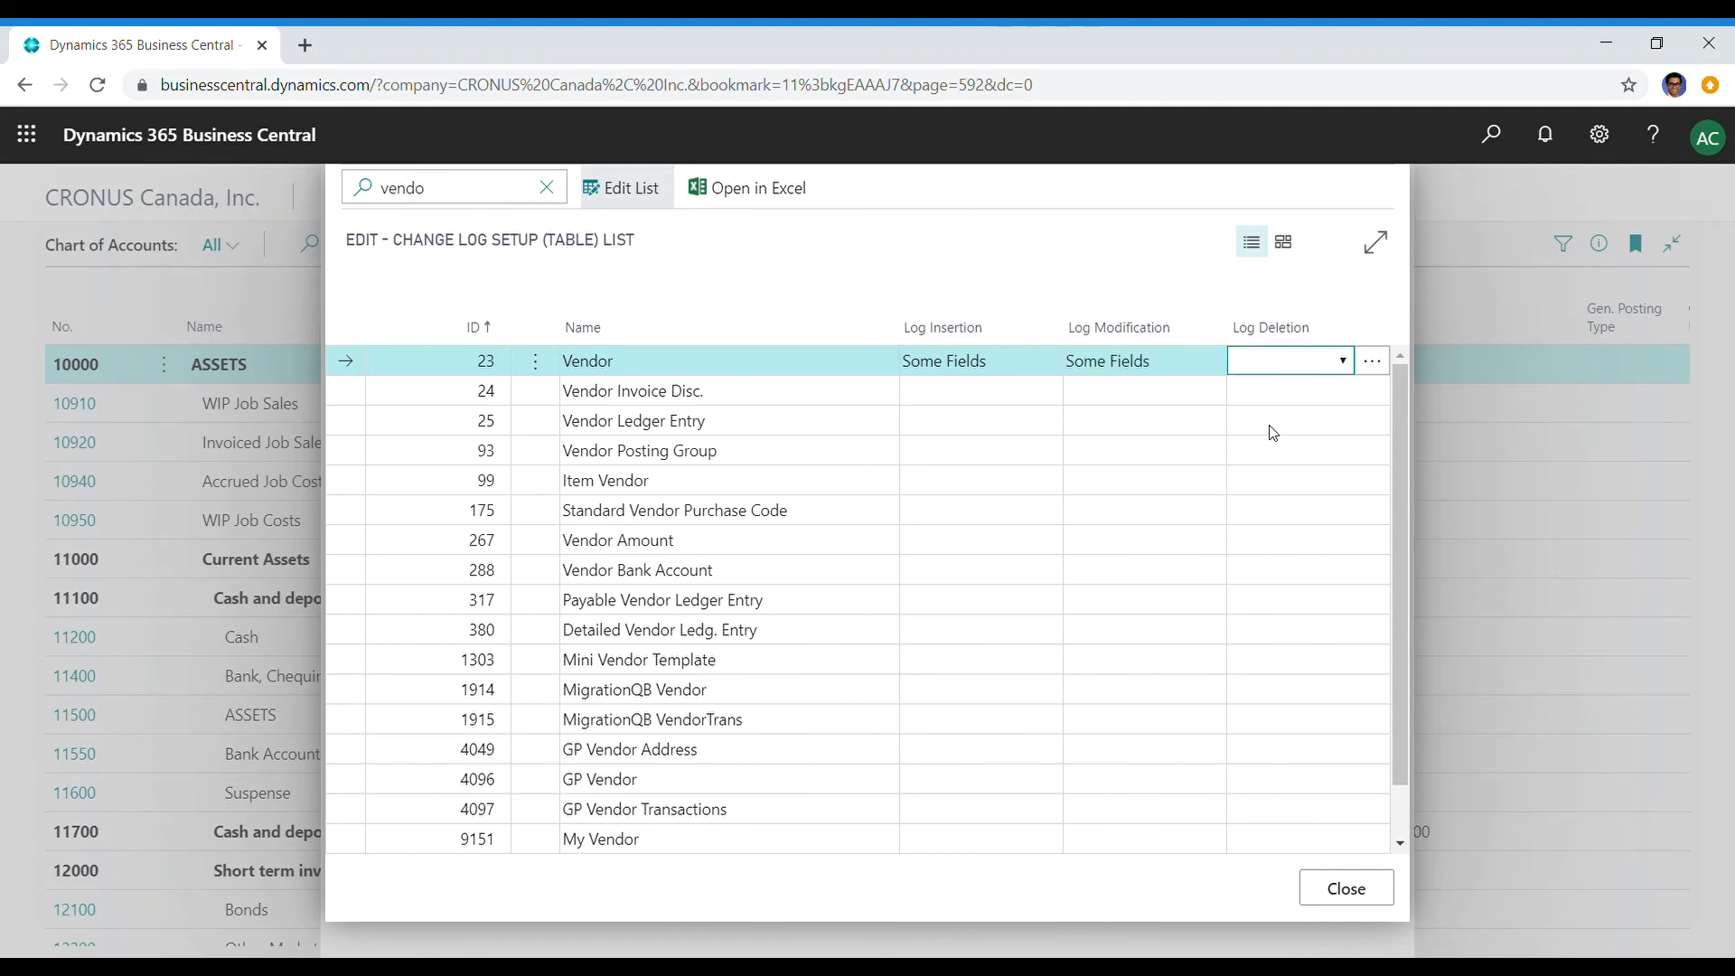
text(a)
click(903, 271)
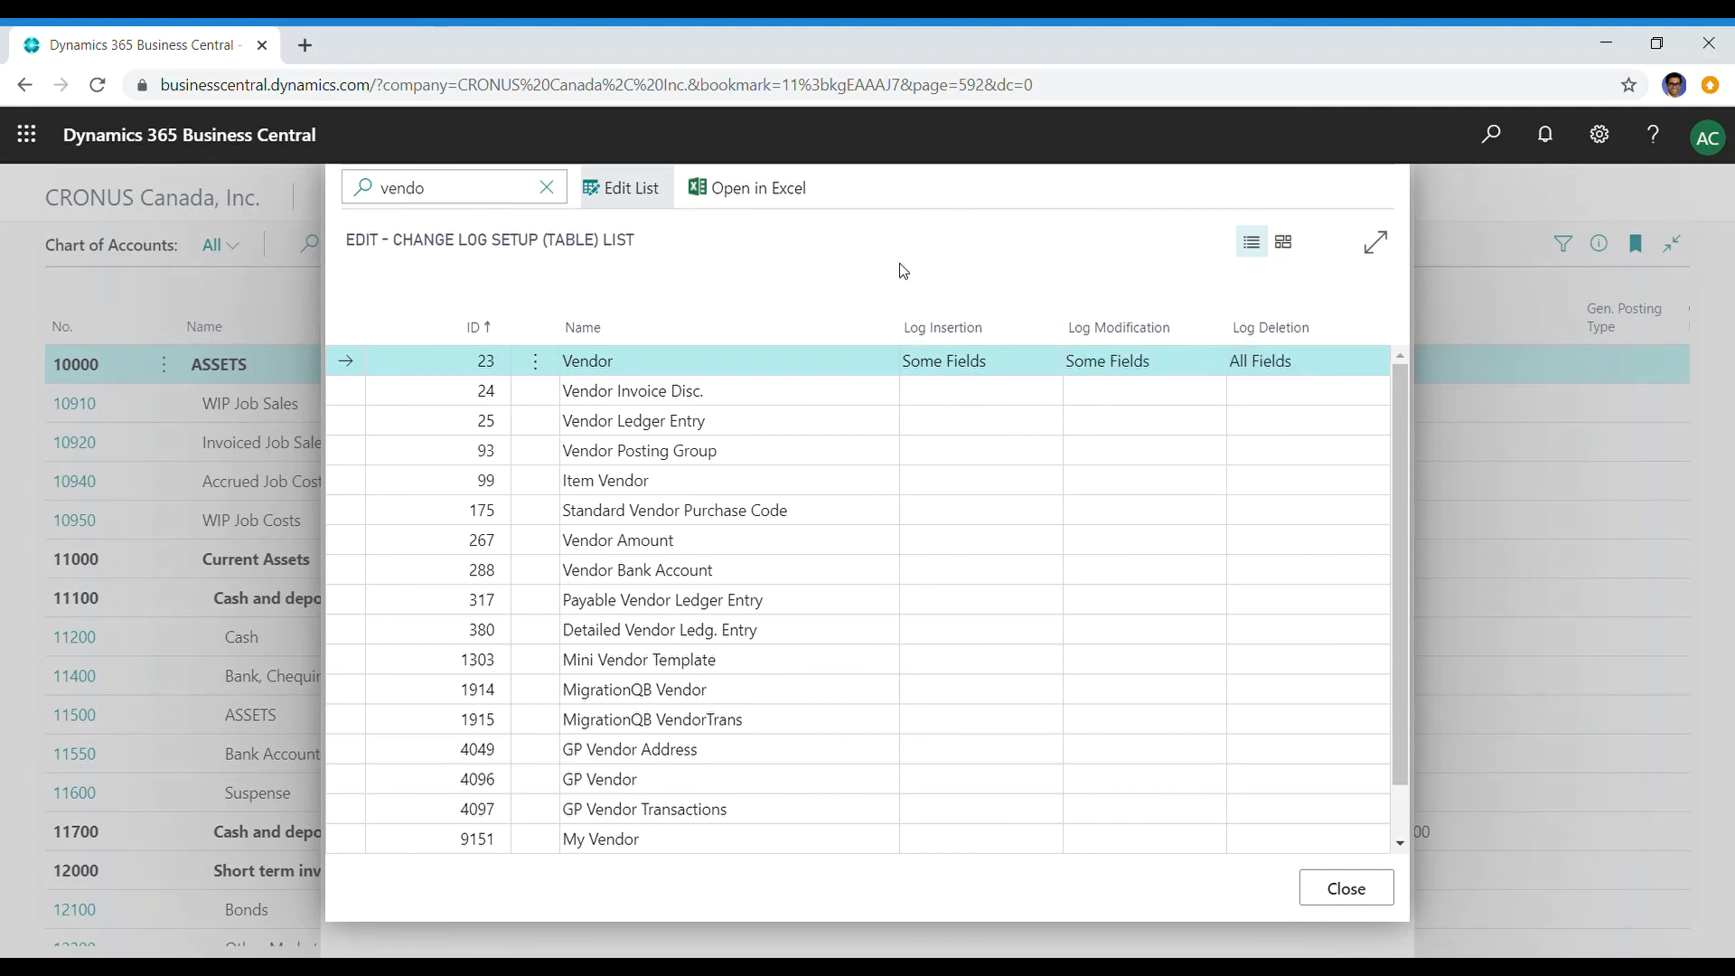
key(Escape)
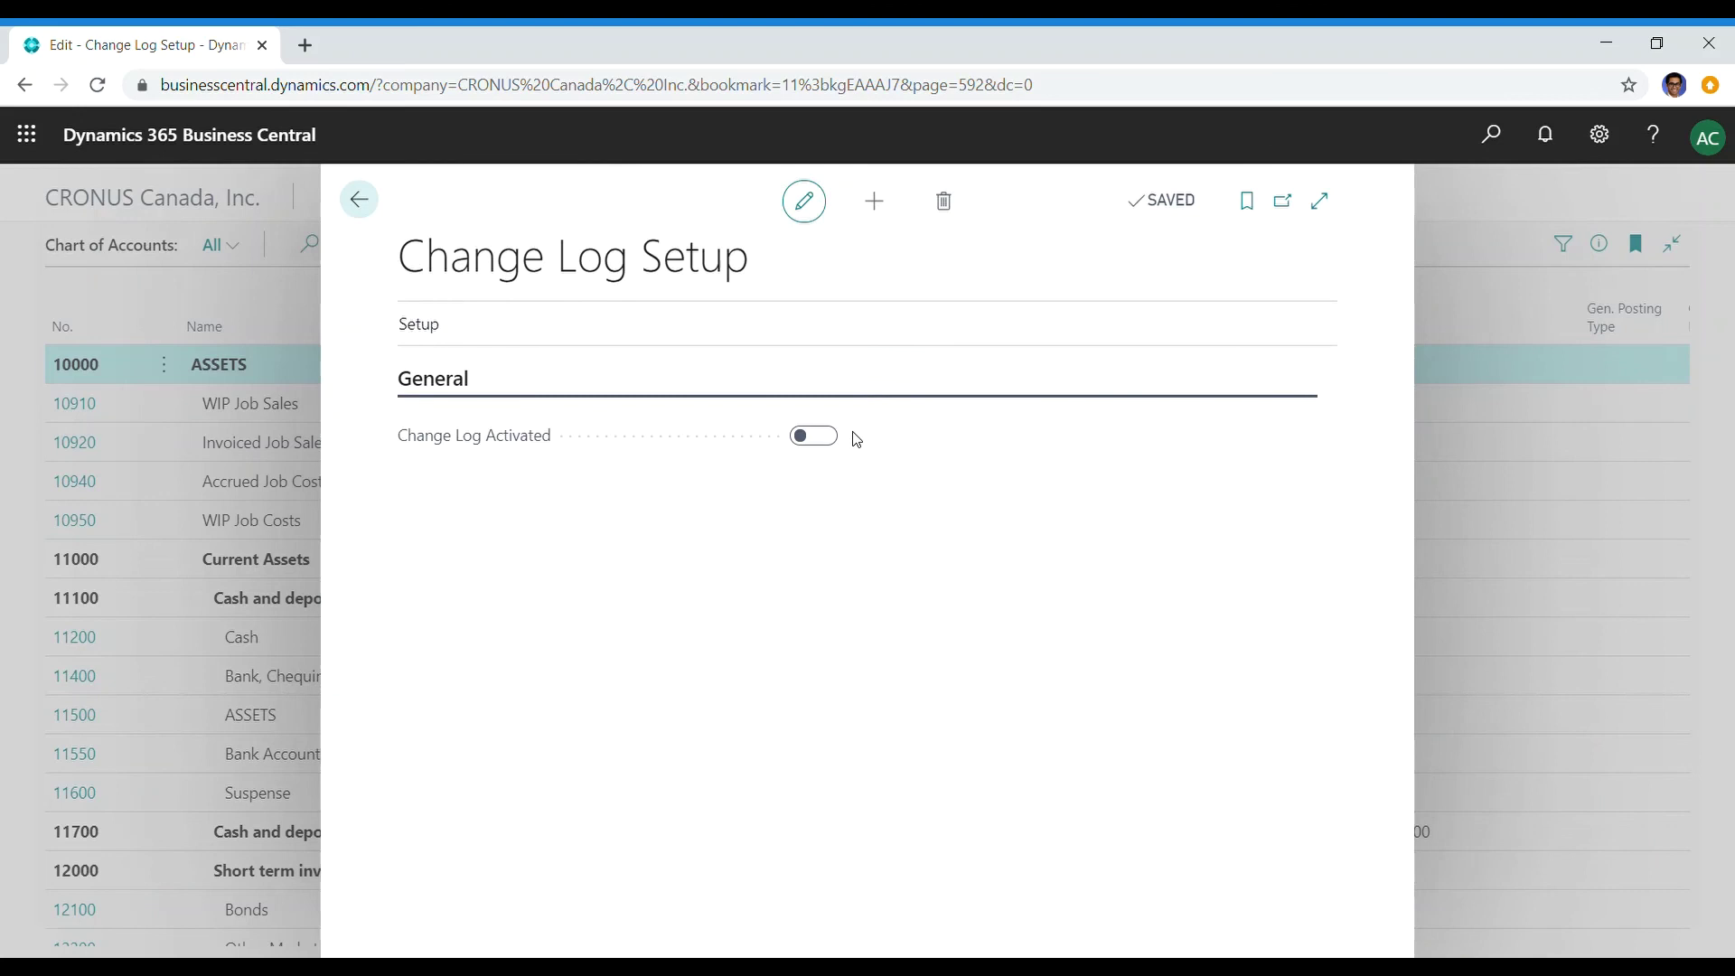
Step: Turn on Change Log Activated, confirm with Yes, and close Change Log Setup
click(818, 437)
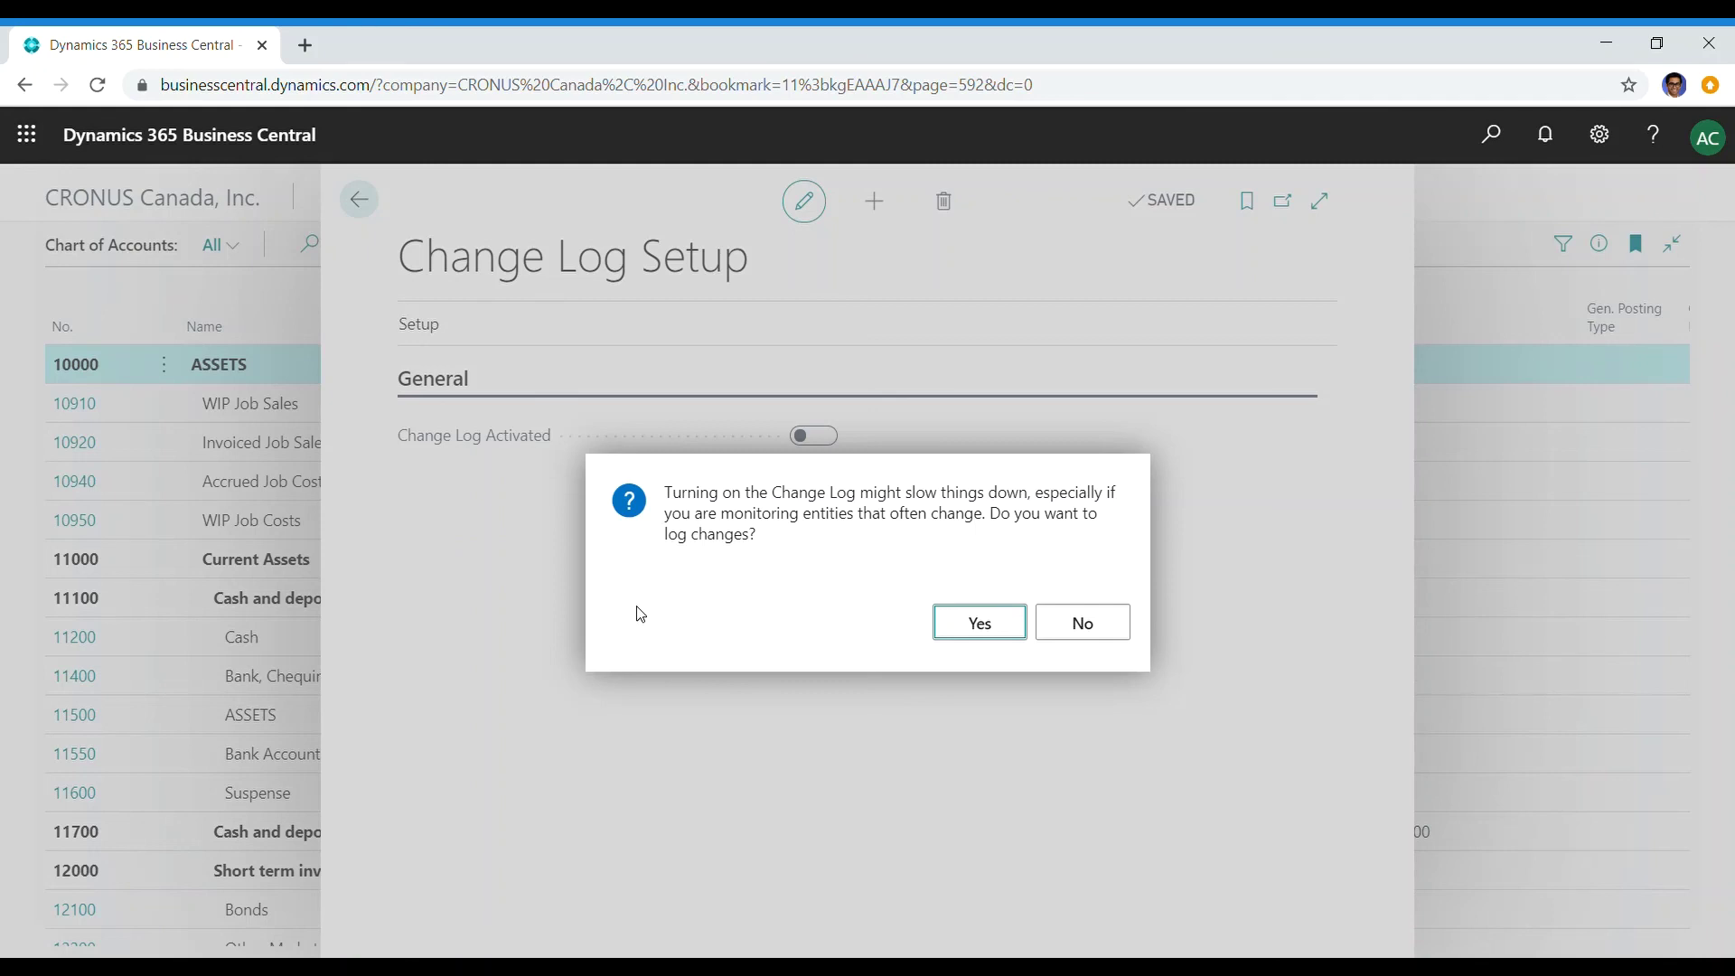
click(980, 623)
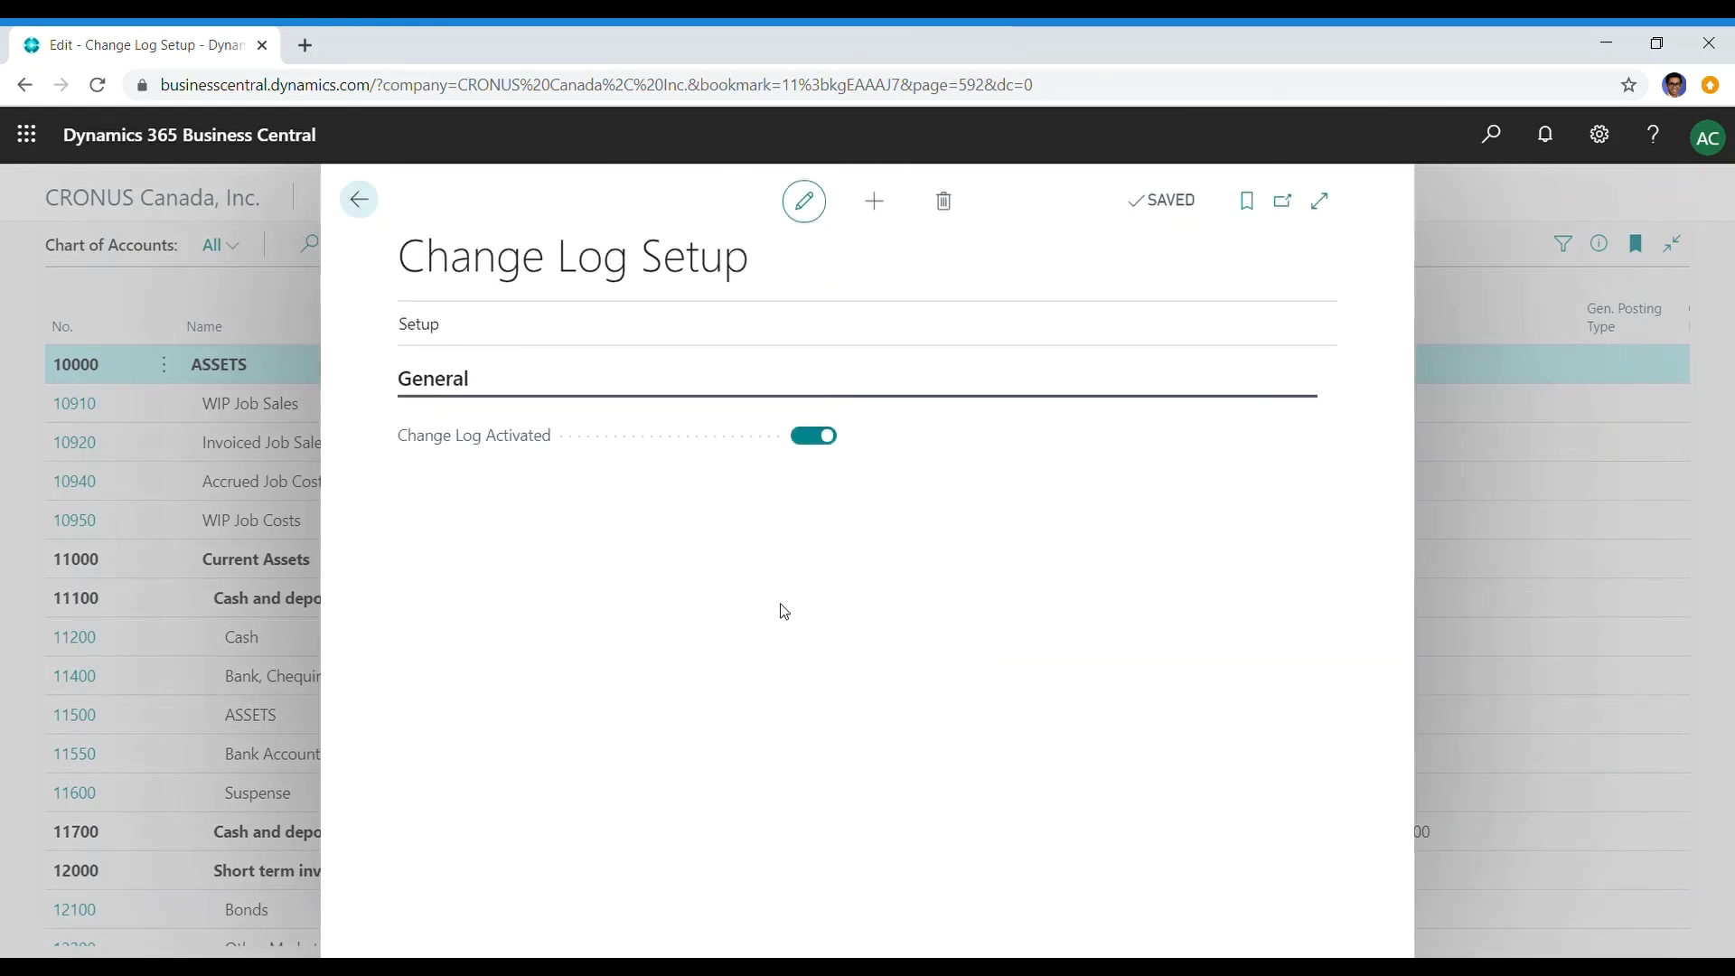
key(Escape)
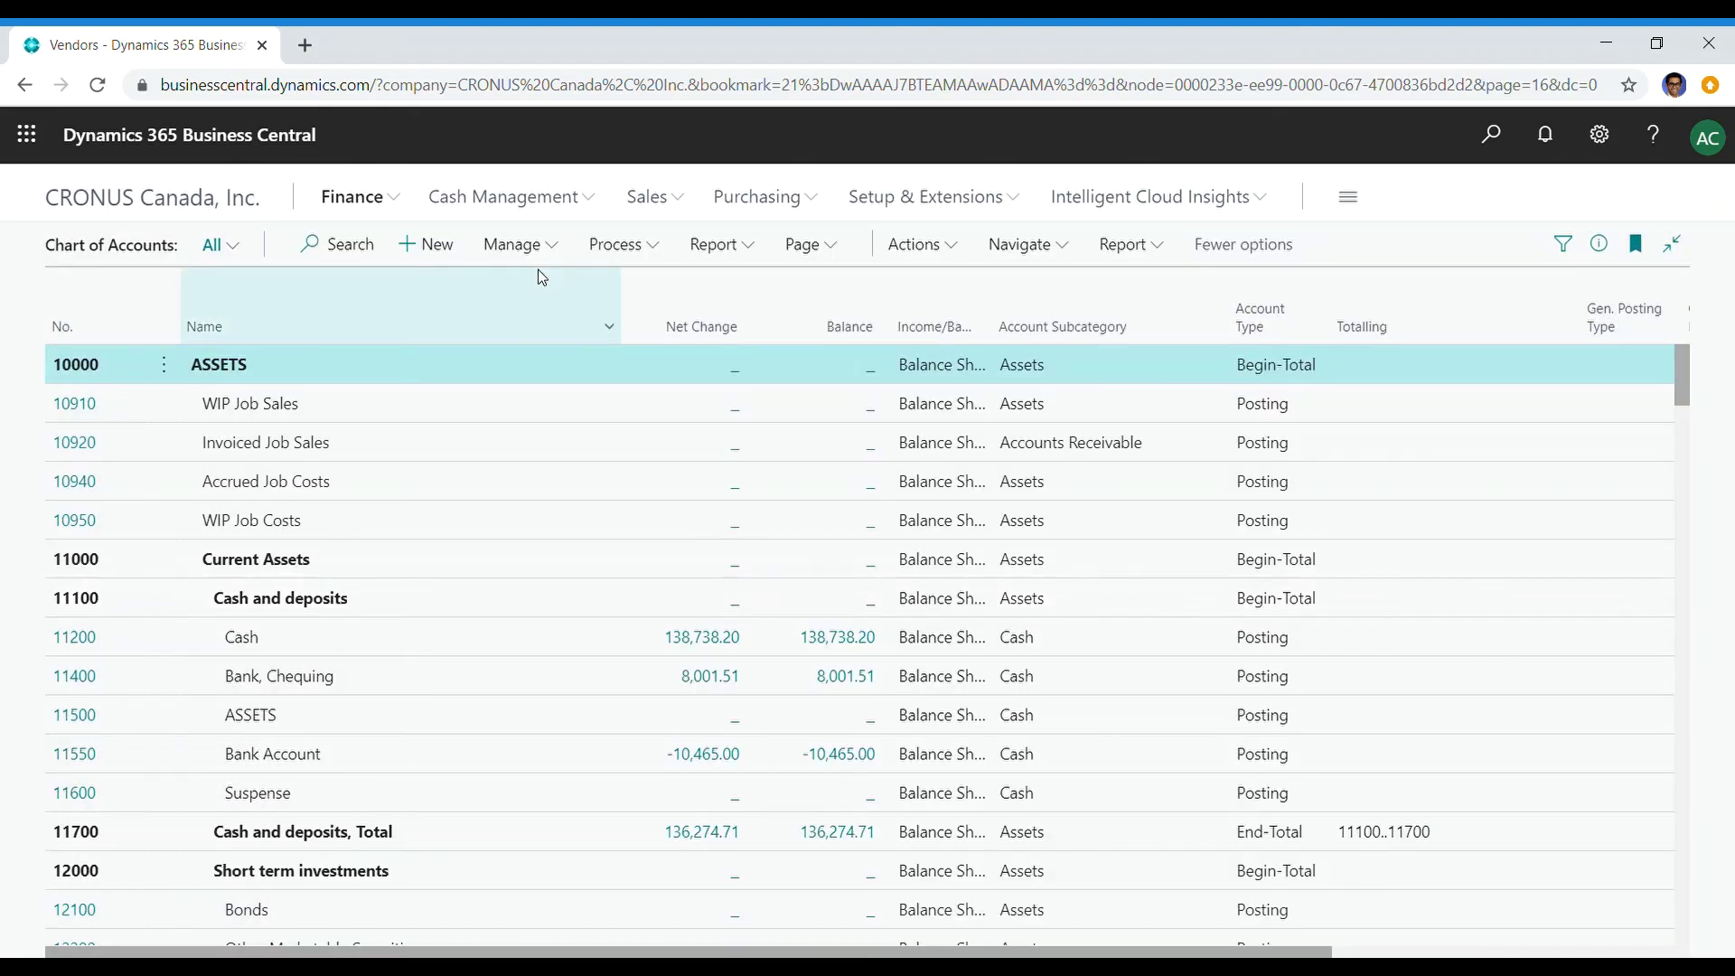
Step: Search 'chan log ent' and open the Change Log Entries list
click(1478, 149)
text(chan )
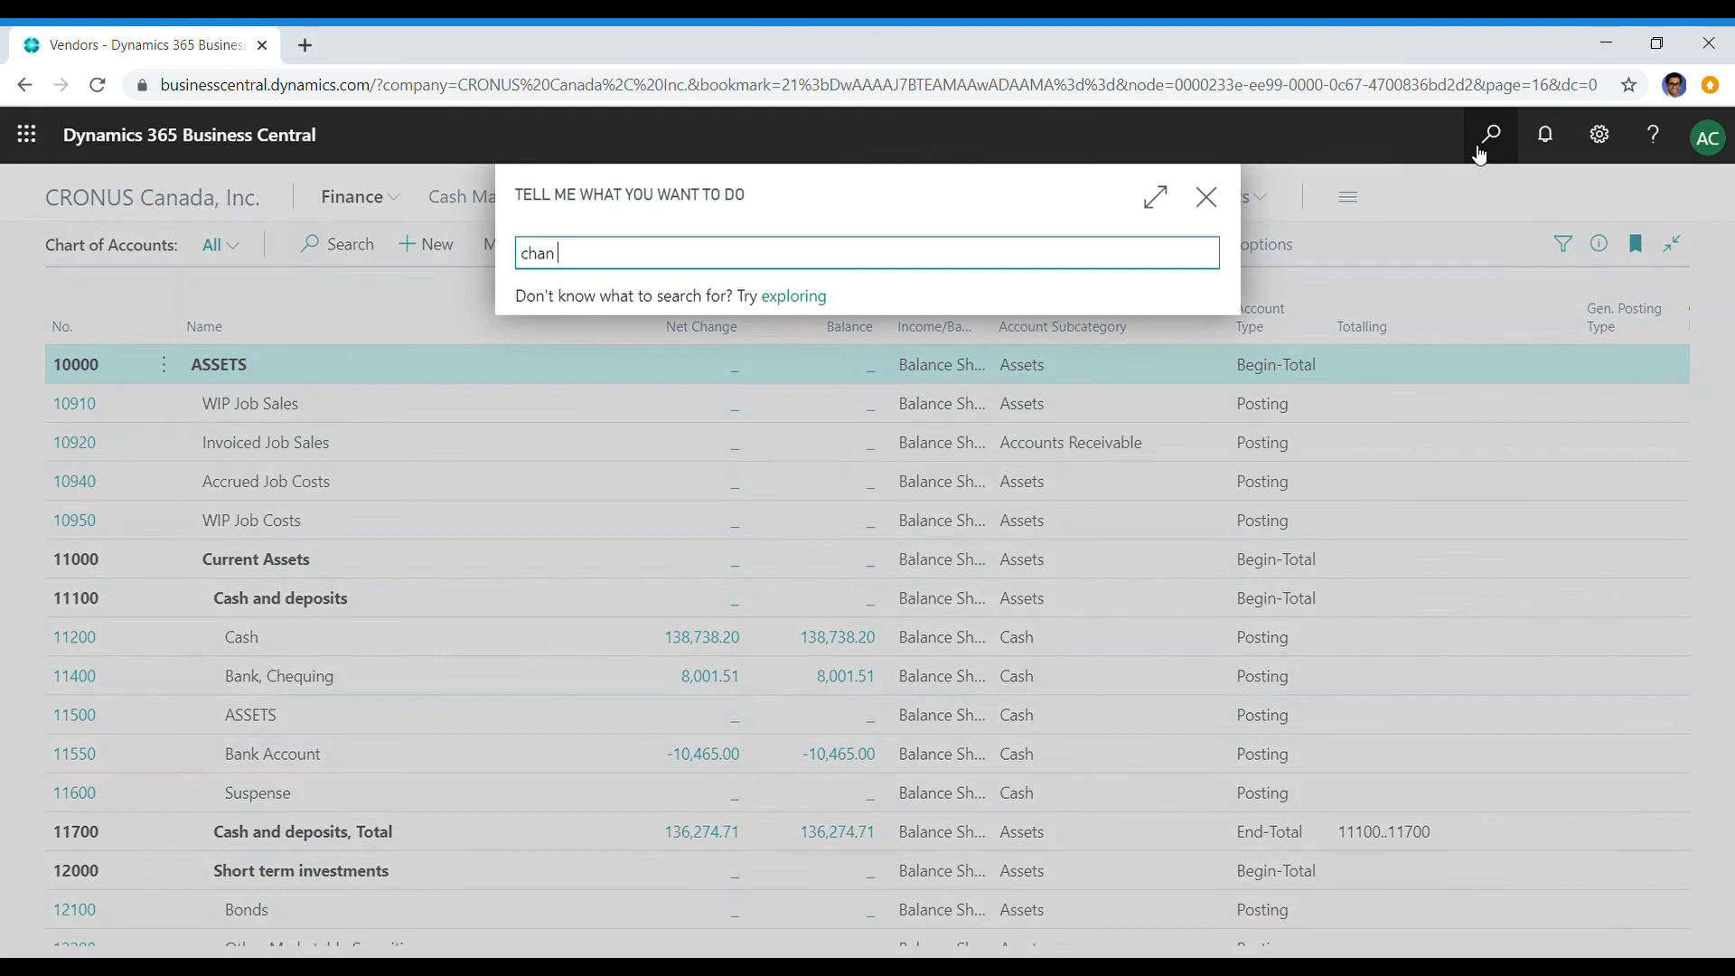
text(log ent)
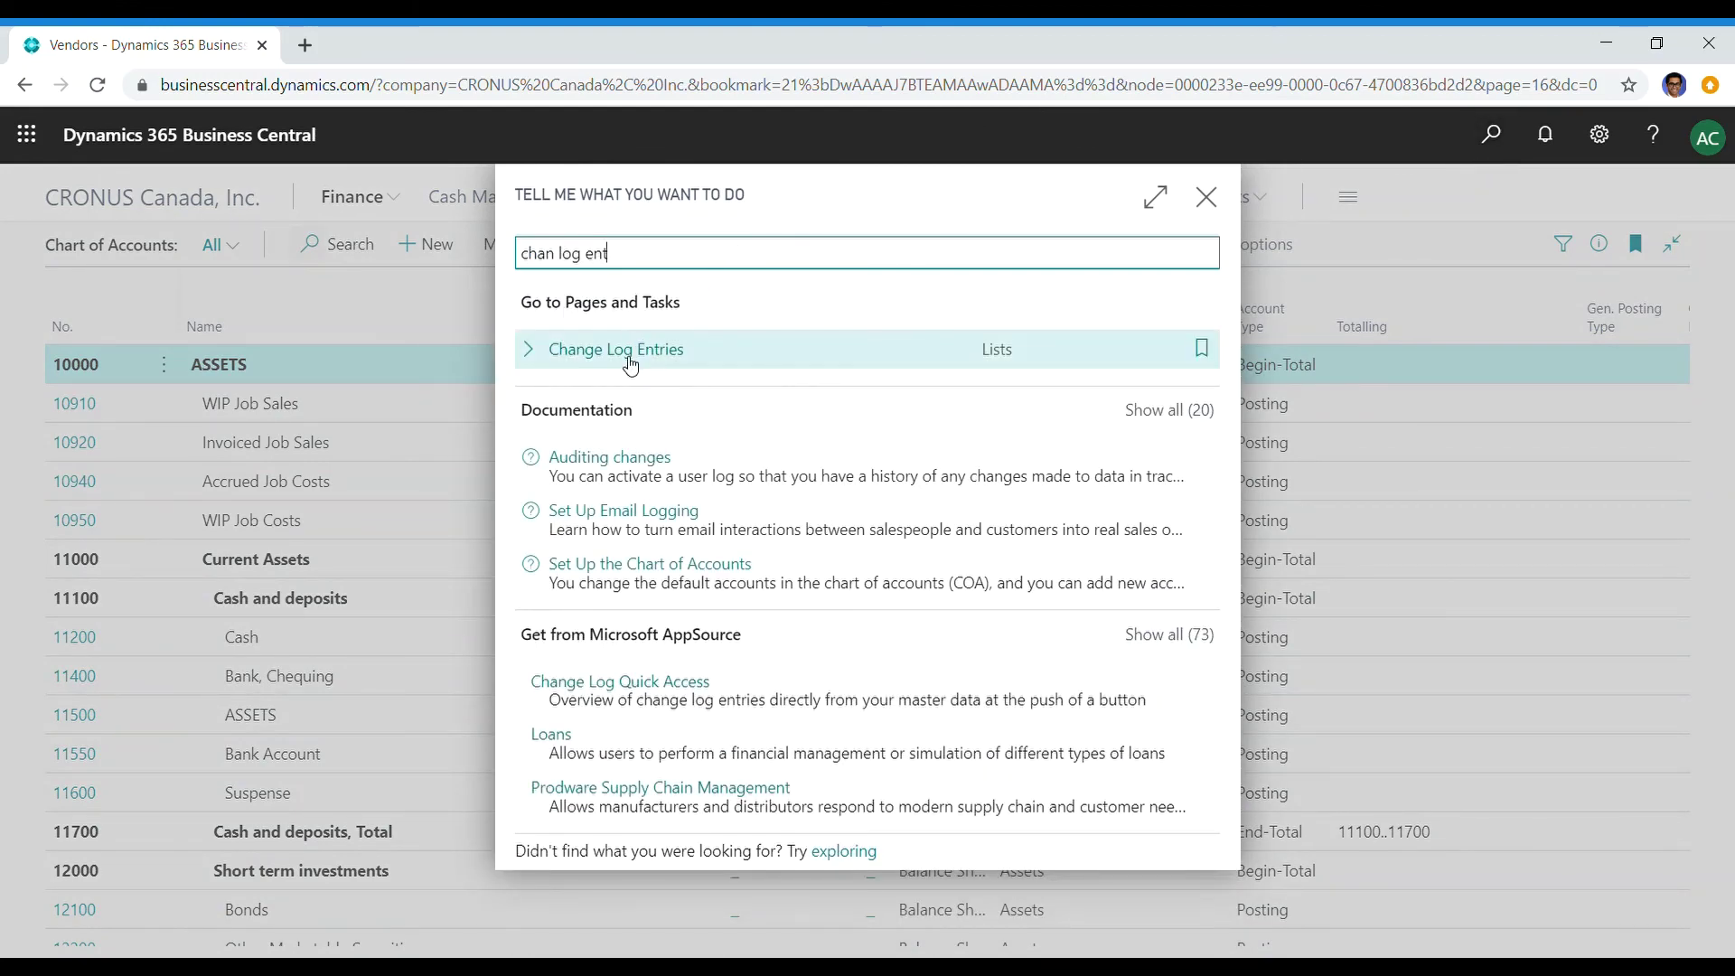
click(631, 354)
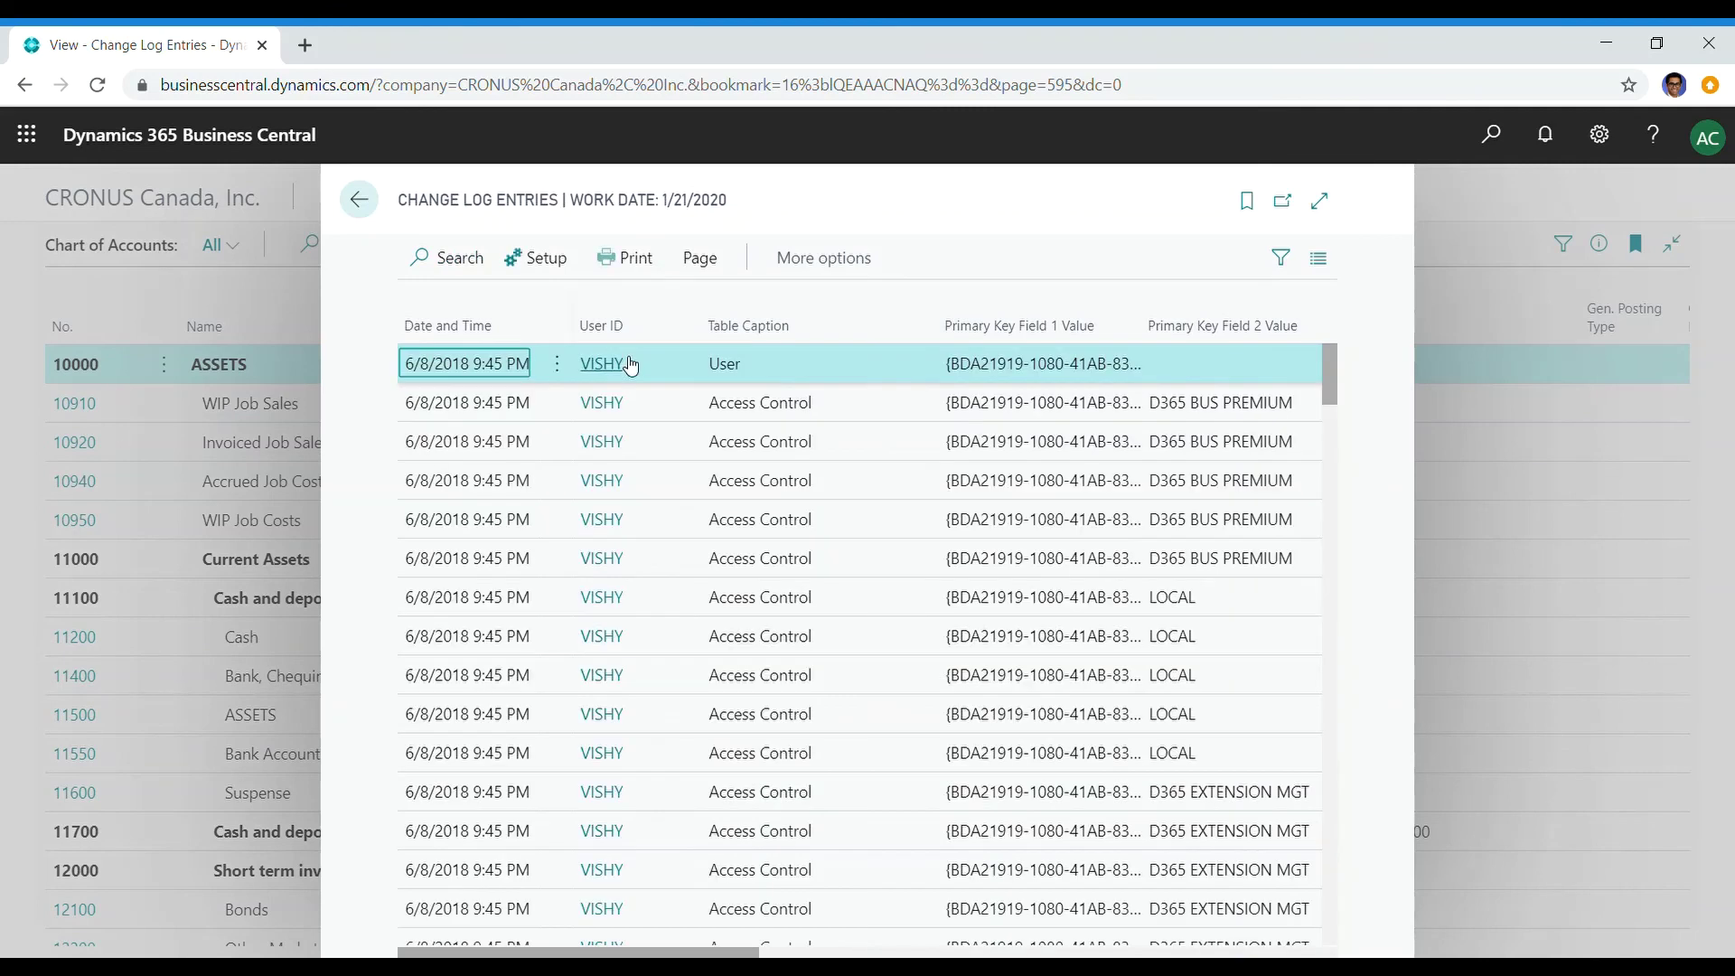
Step: Scroll through the change log entries and close the page
drag(1331, 361, 1342, 617)
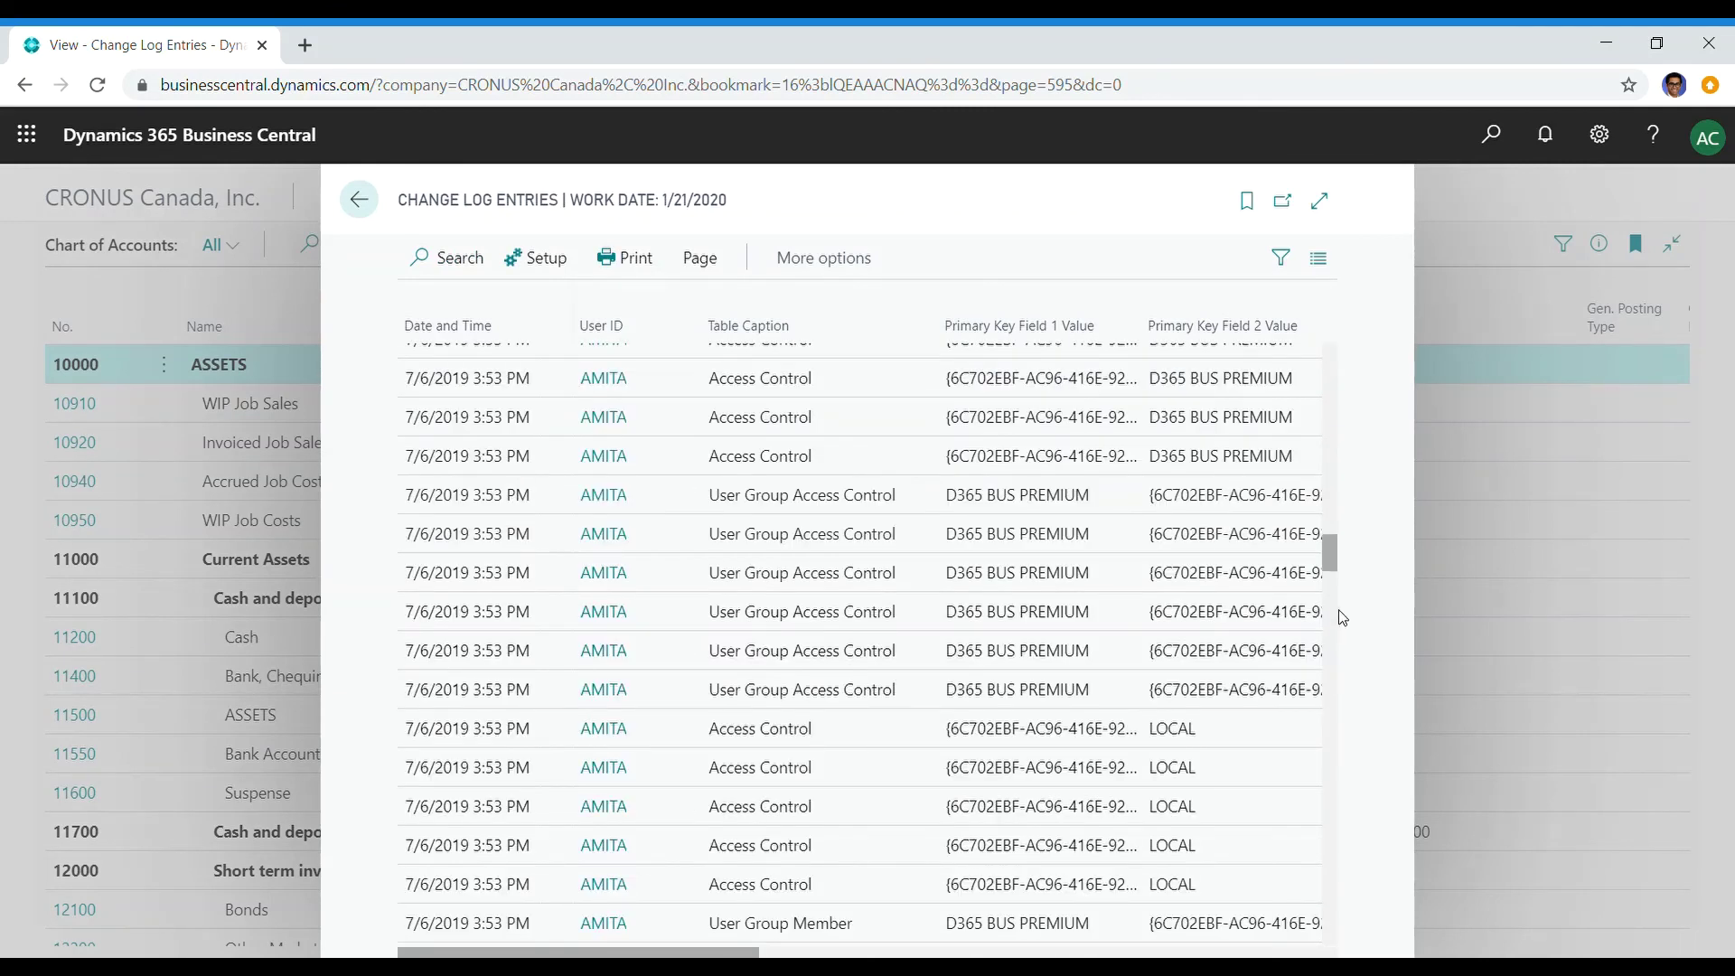
drag(1331, 545, 1332, 786)
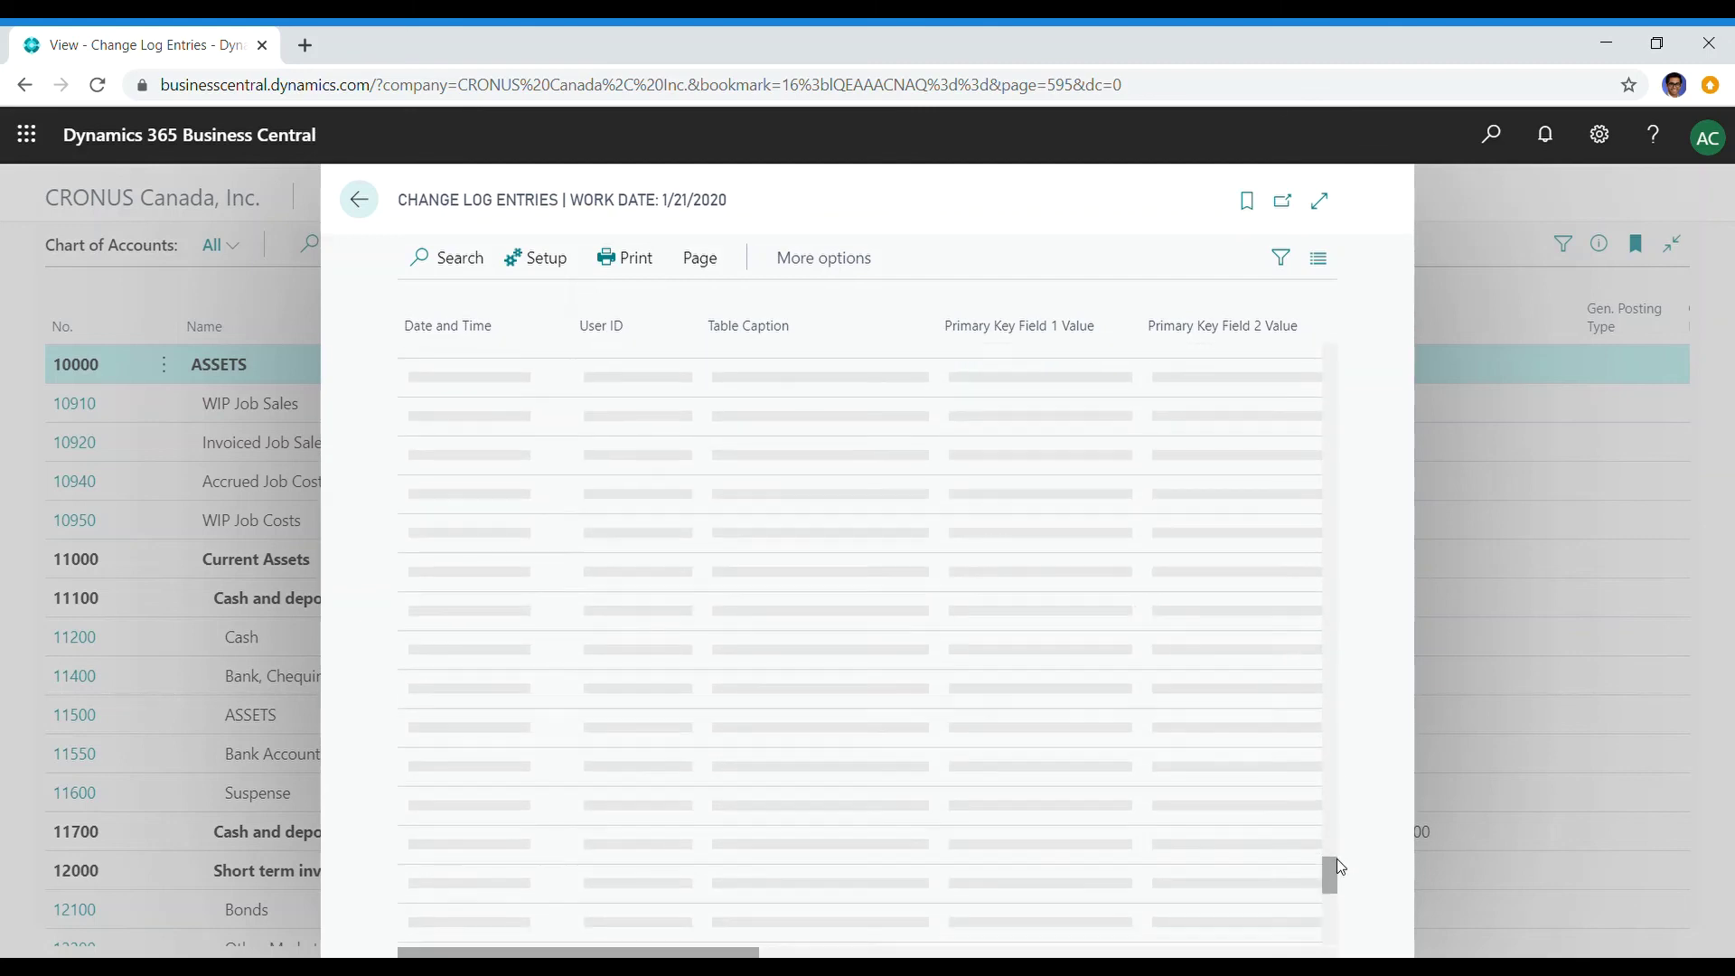
click(1337, 873)
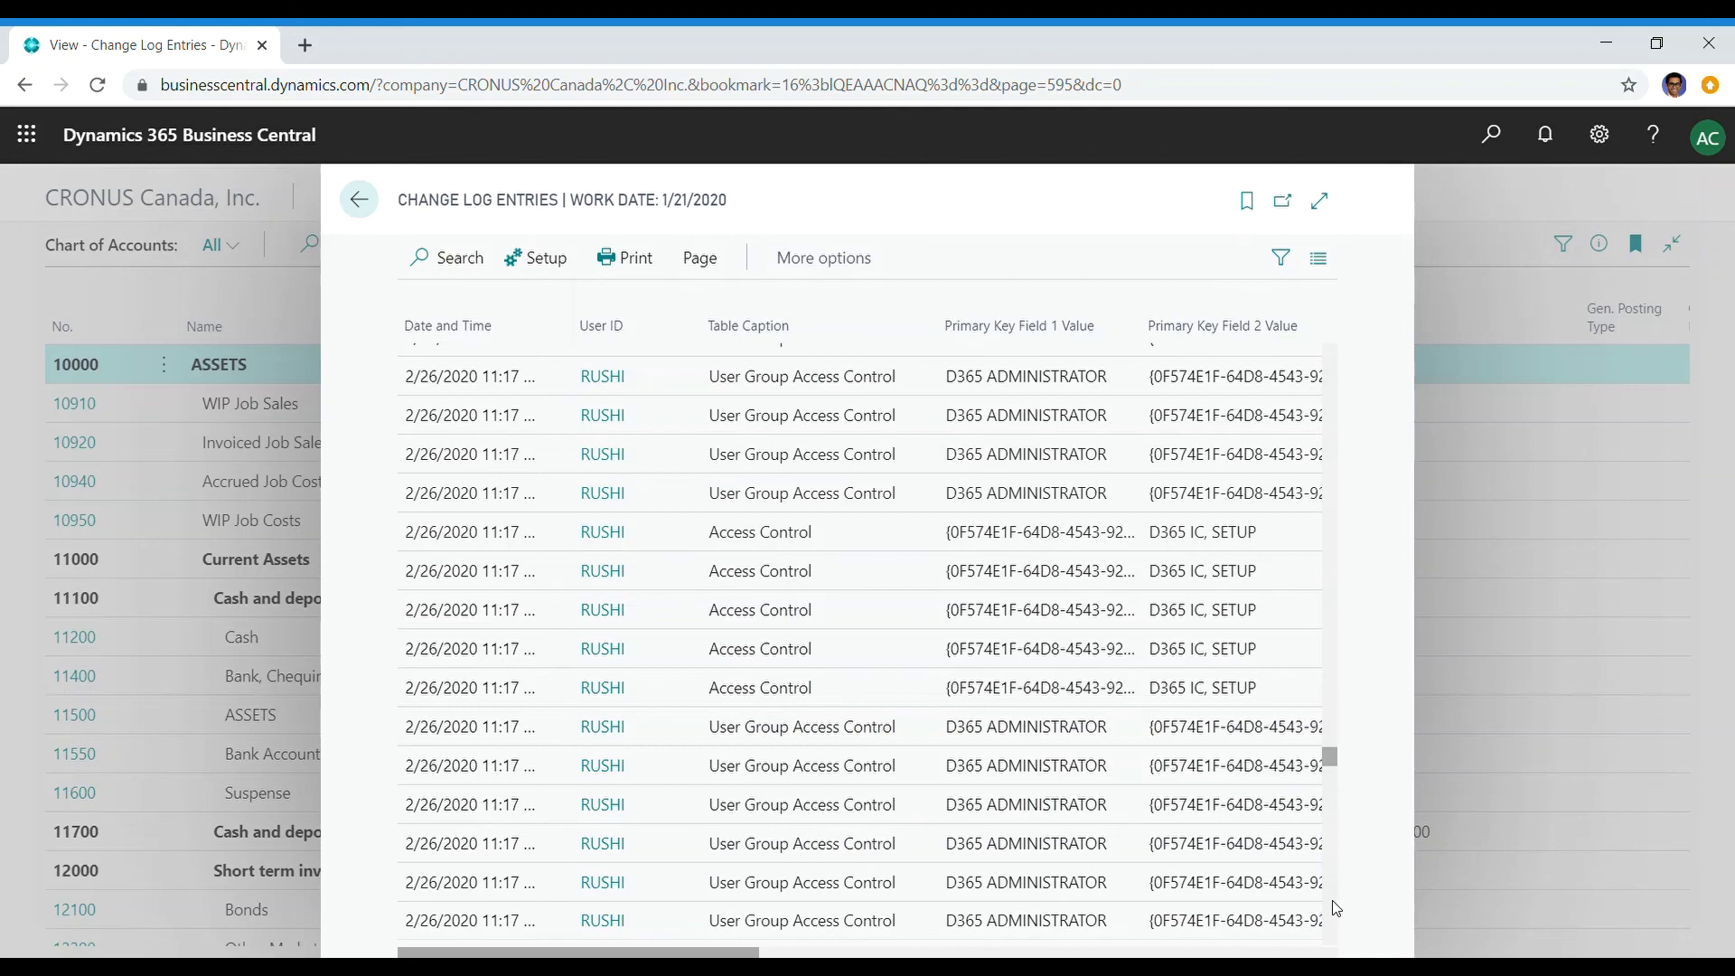
click(1337, 908)
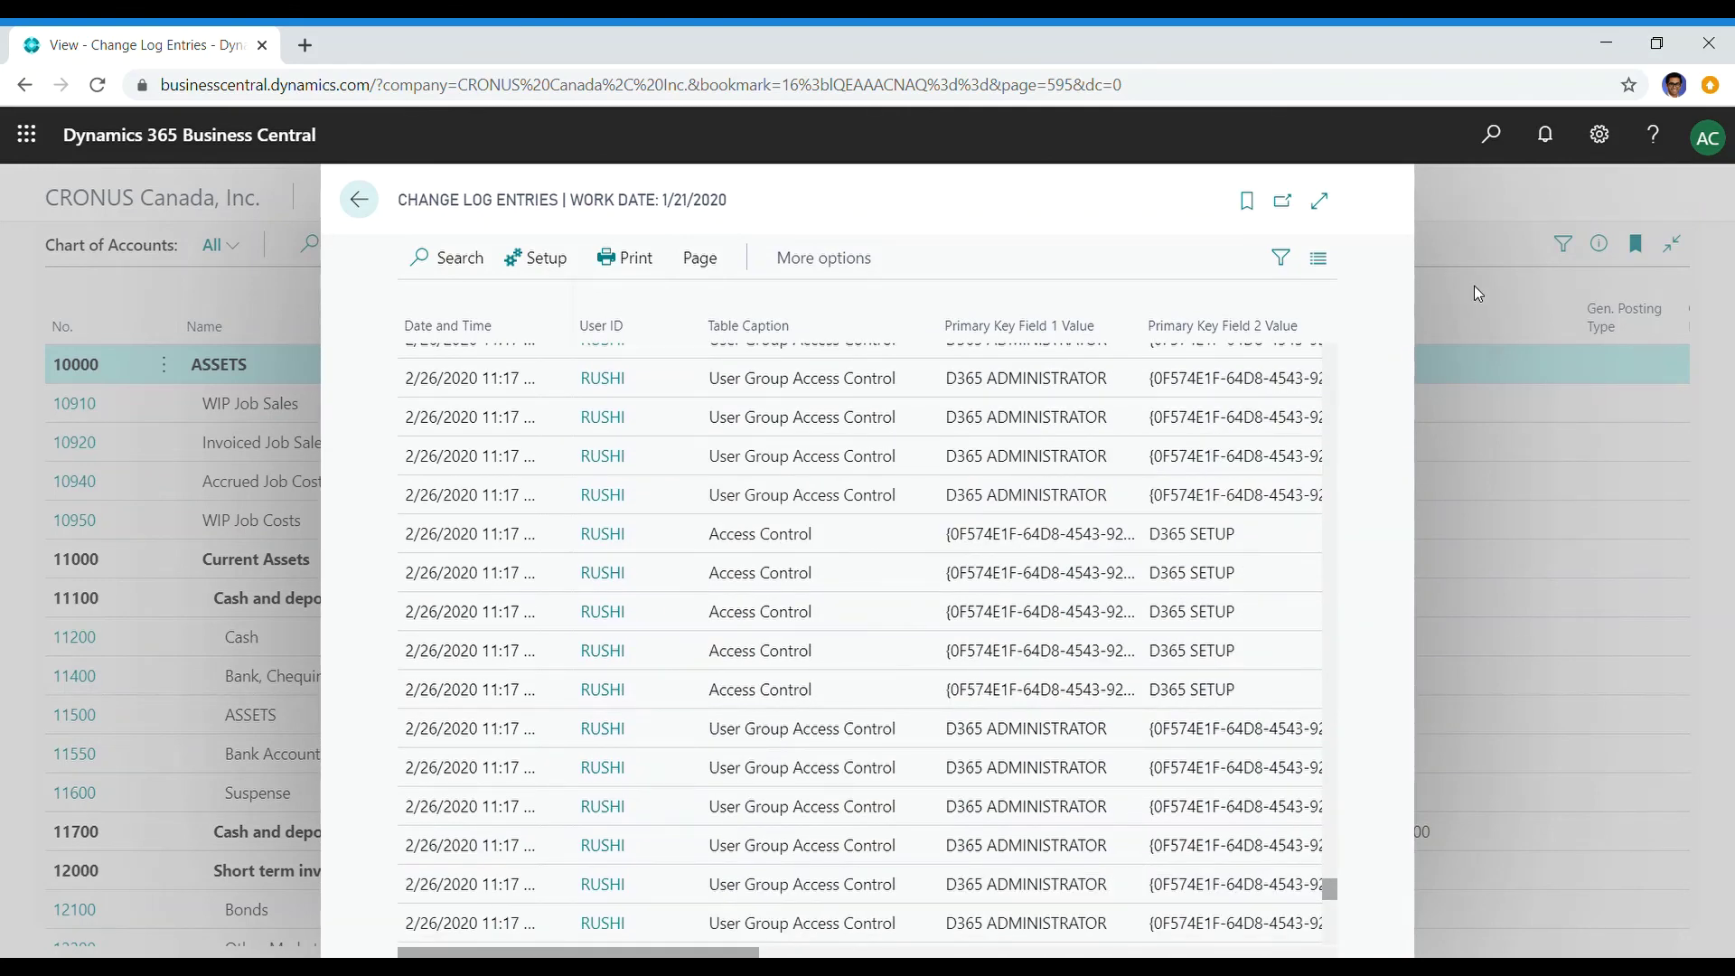
click(1473, 285)
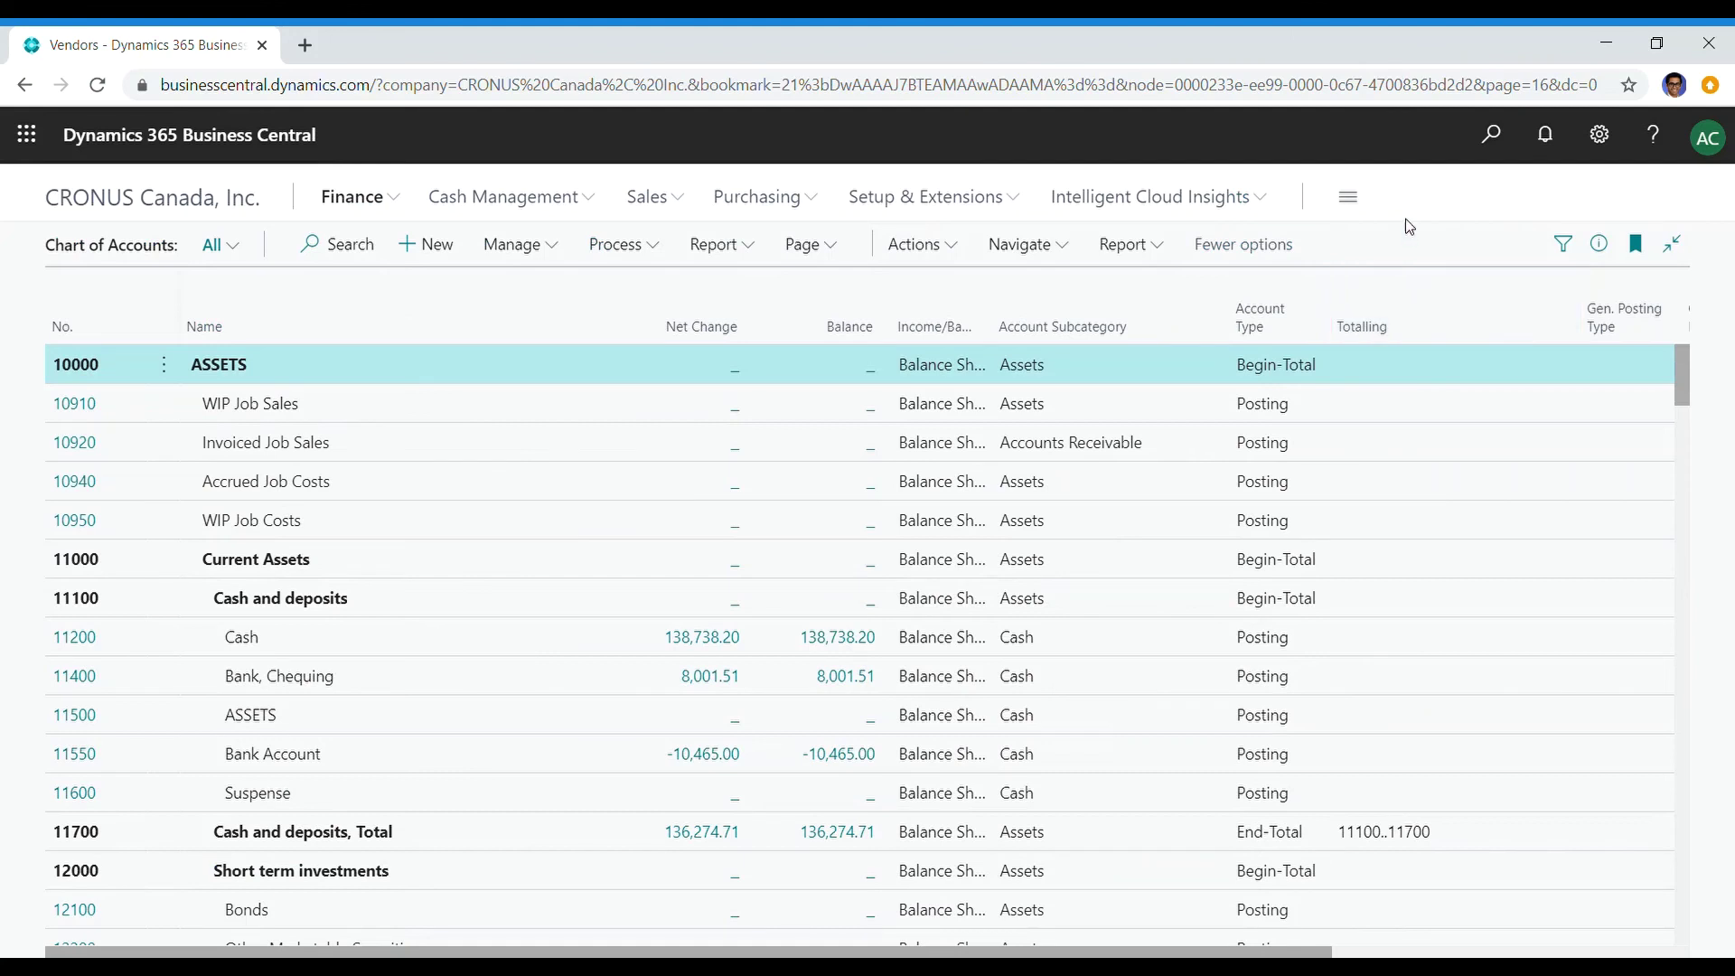